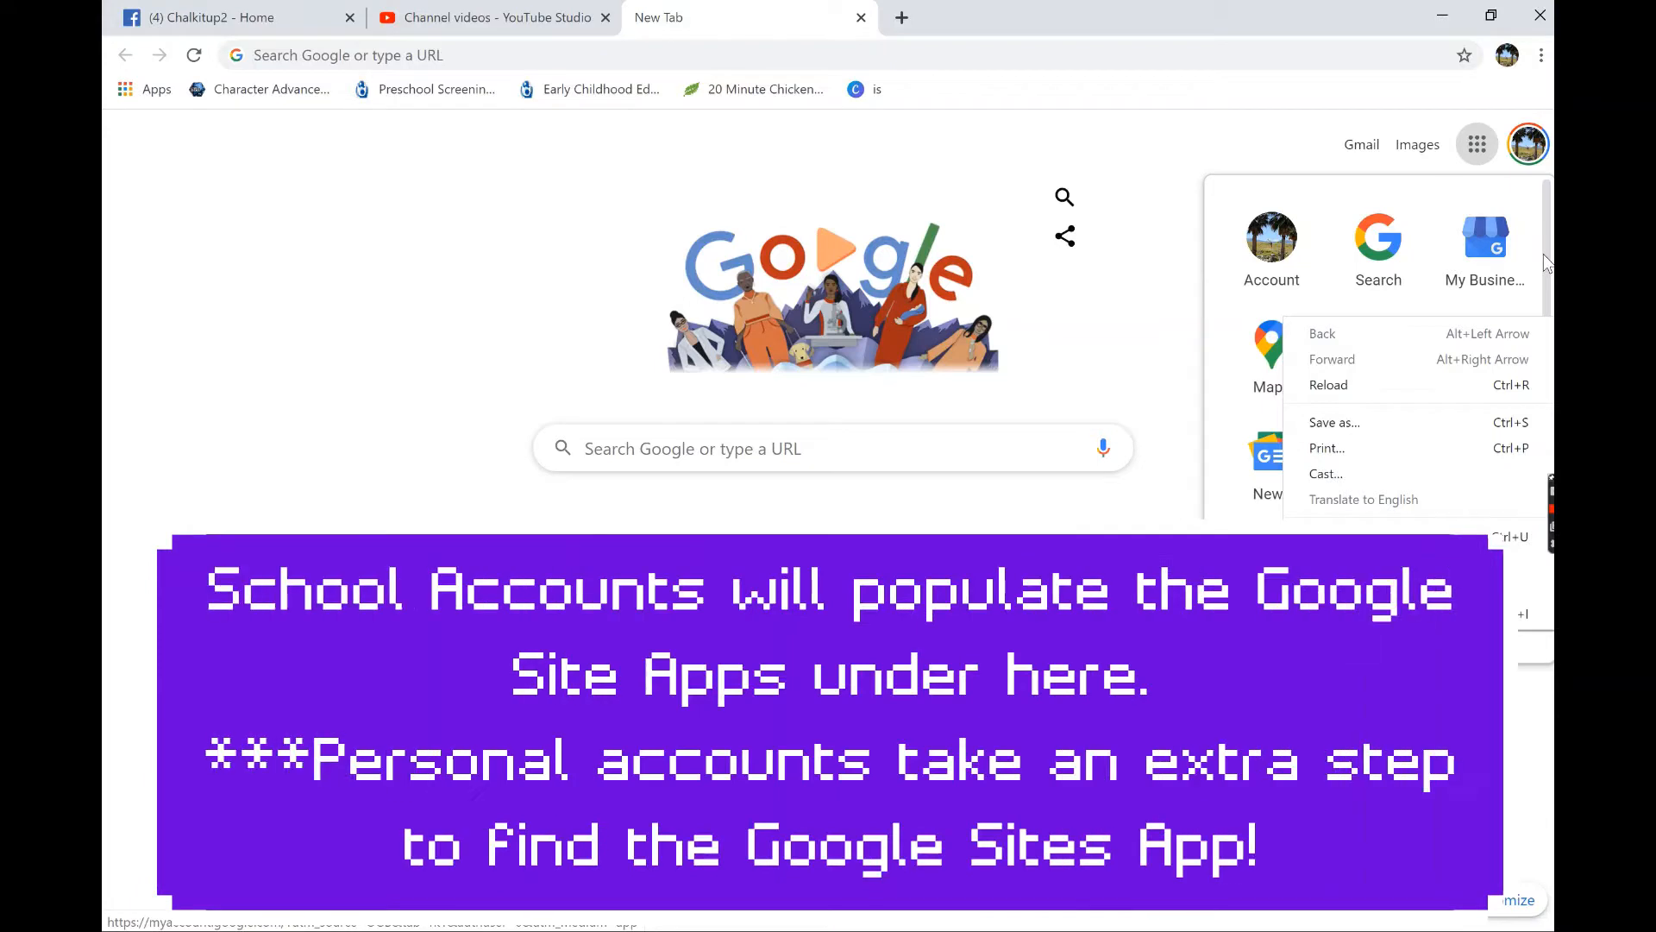
Look through the Google apps list and open the full catalogue of Google products.
{"action": "left_click", "coordinate": [1544, 263]}
{"action": "scroll", "coordinate": [1547, 323], "scroll_direction": "down", "scroll_amount": 3}
{"action": "scroll", "coordinate": [1544, 324], "scroll_direction": "up", "scroll_amount": 2}
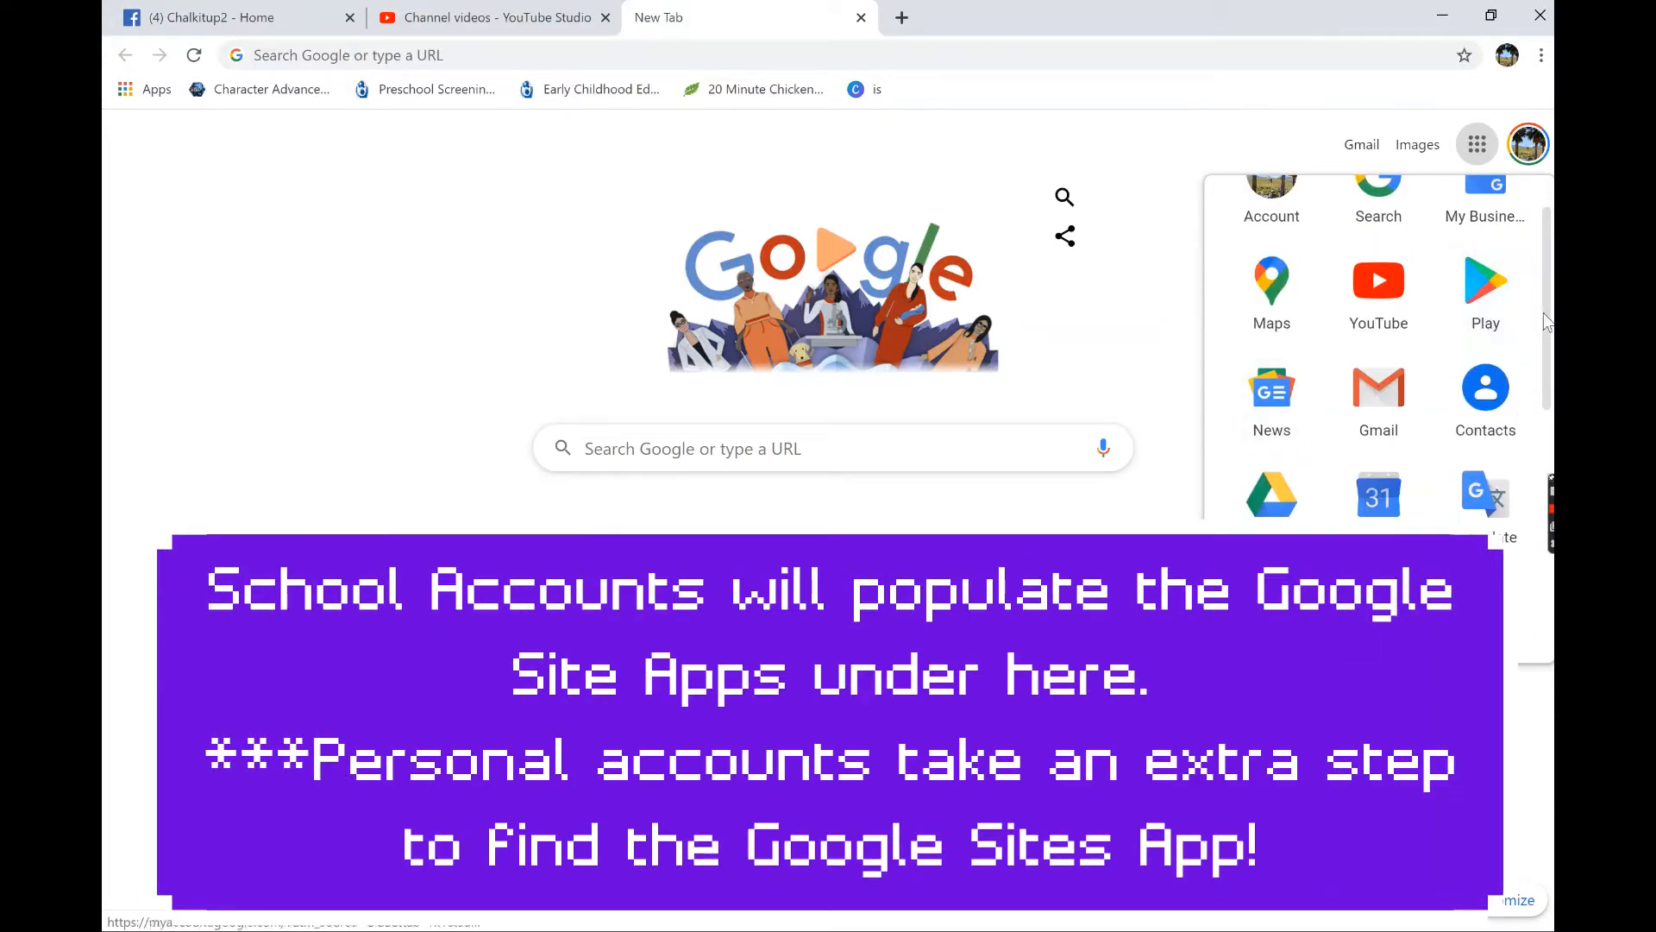
{"action": "scroll", "coordinate": [1548, 321], "scroll_direction": "down", "scroll_amount": 5}
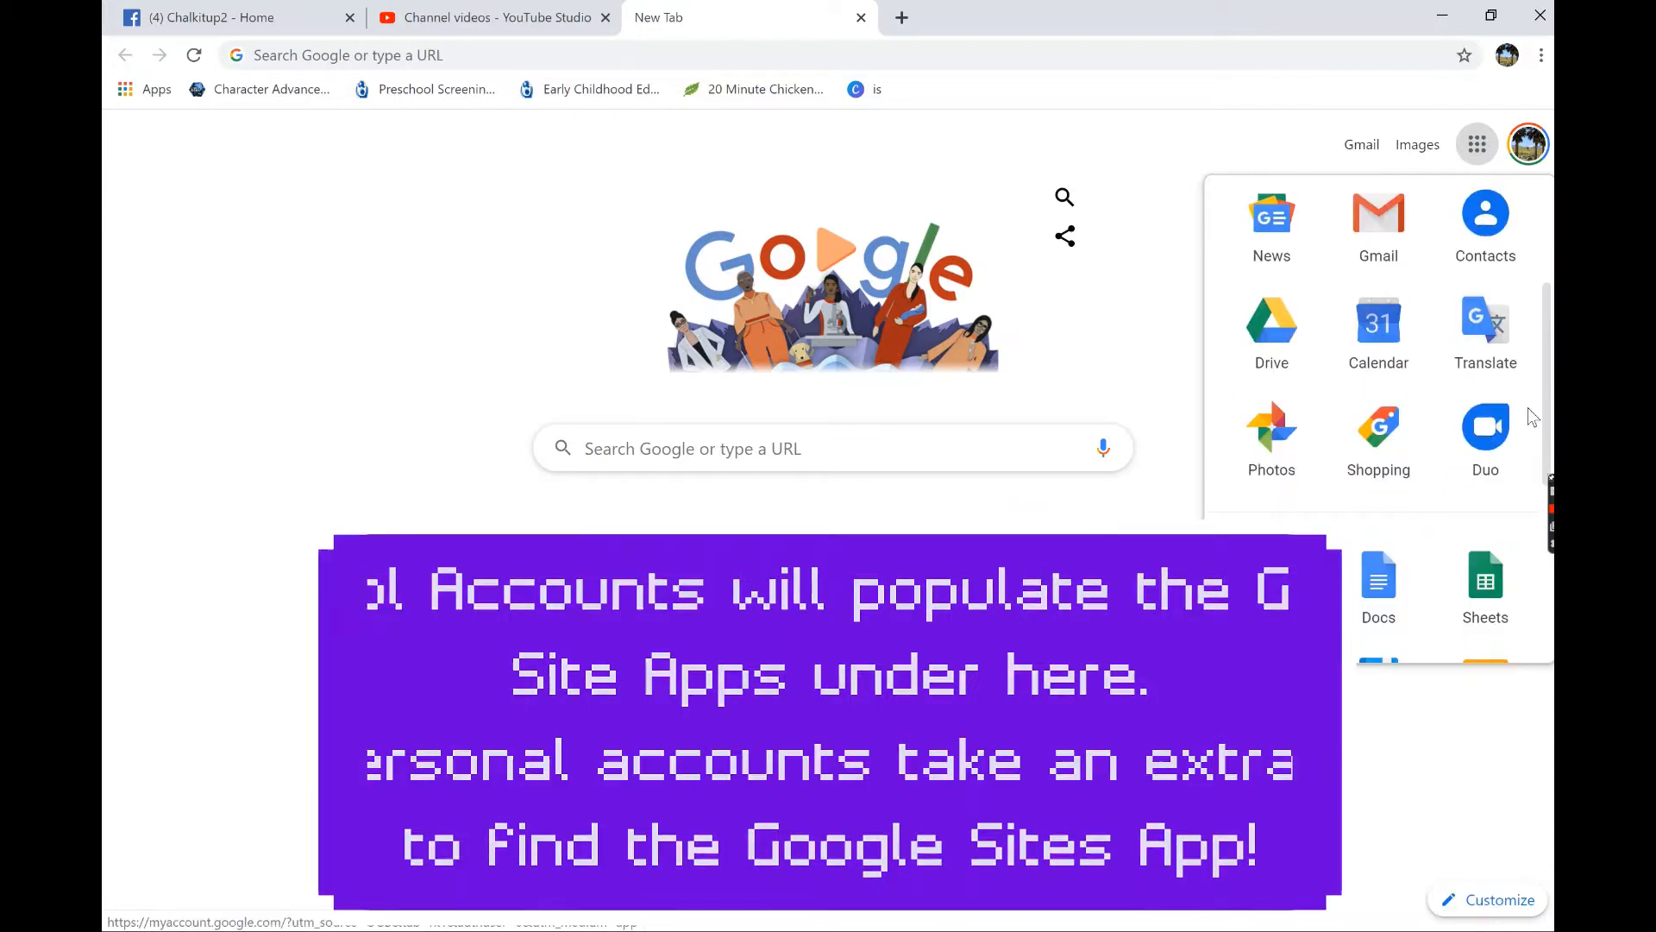
{"action": "scroll", "coordinate": [1523, 541], "scroll_direction": "down", "scroll_amount": 2}
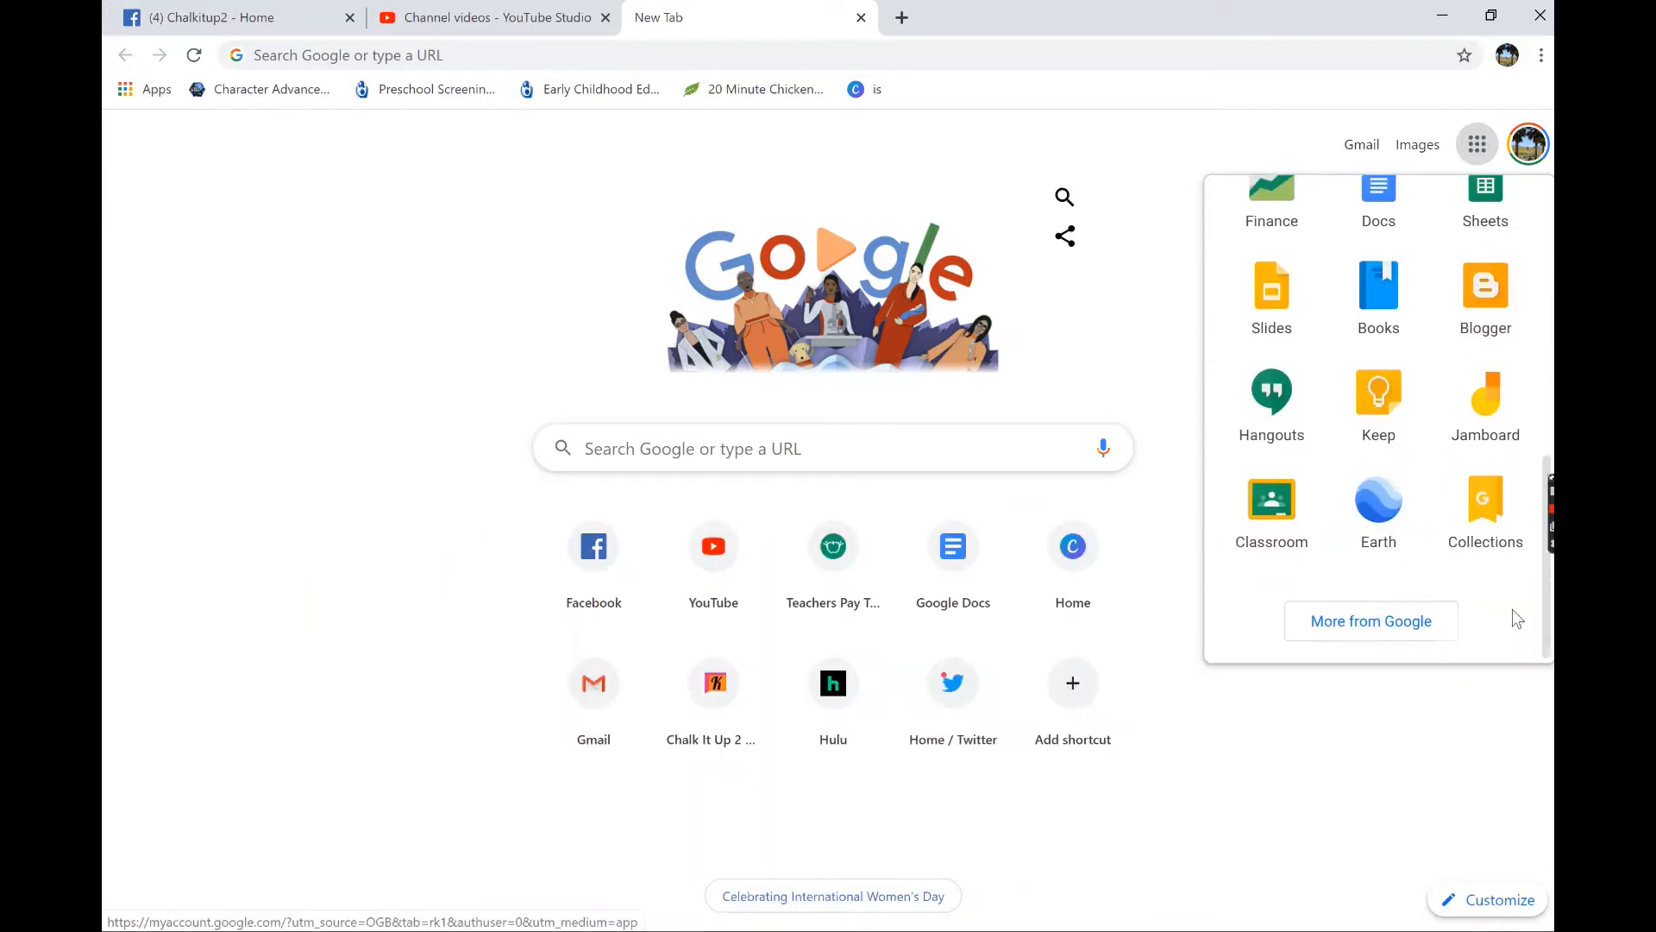
{"action": "left_click", "coordinate": [1399, 633]}
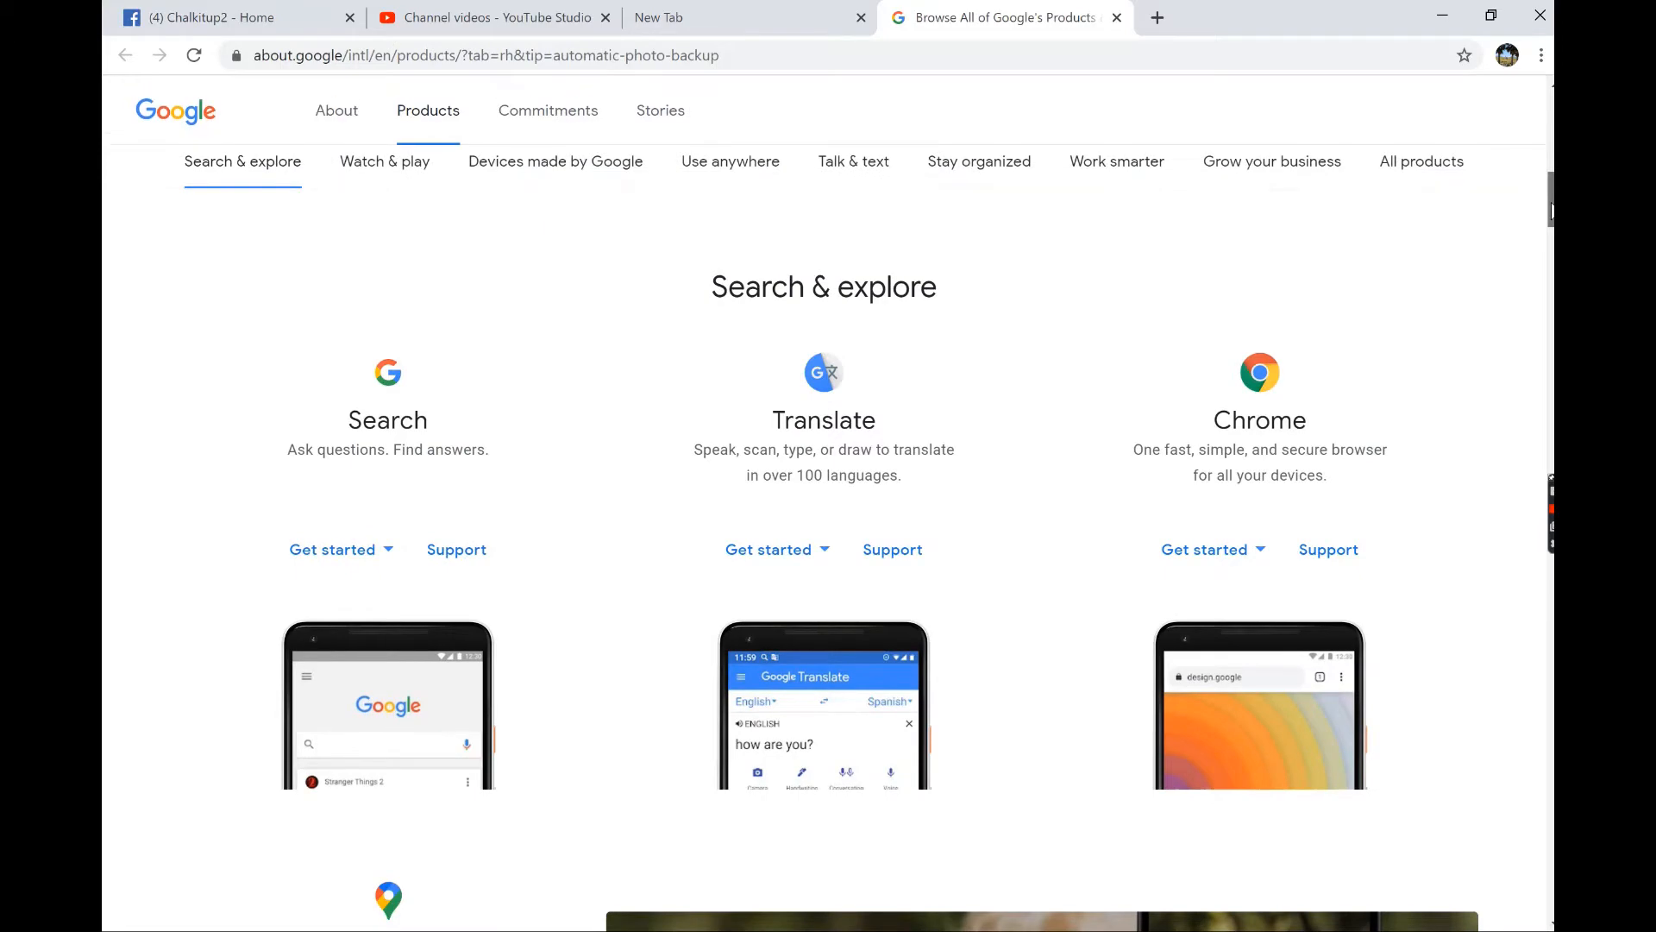
Find Sites in the catalogue's complete product listing and open it.
{"action": "left_click_drag", "start_coordinate": [1552, 205], "coordinate": [1552, 139]}
{"action": "scroll", "coordinate": [1535, 269], "scroll_direction": "down", "scroll_amount": 20}
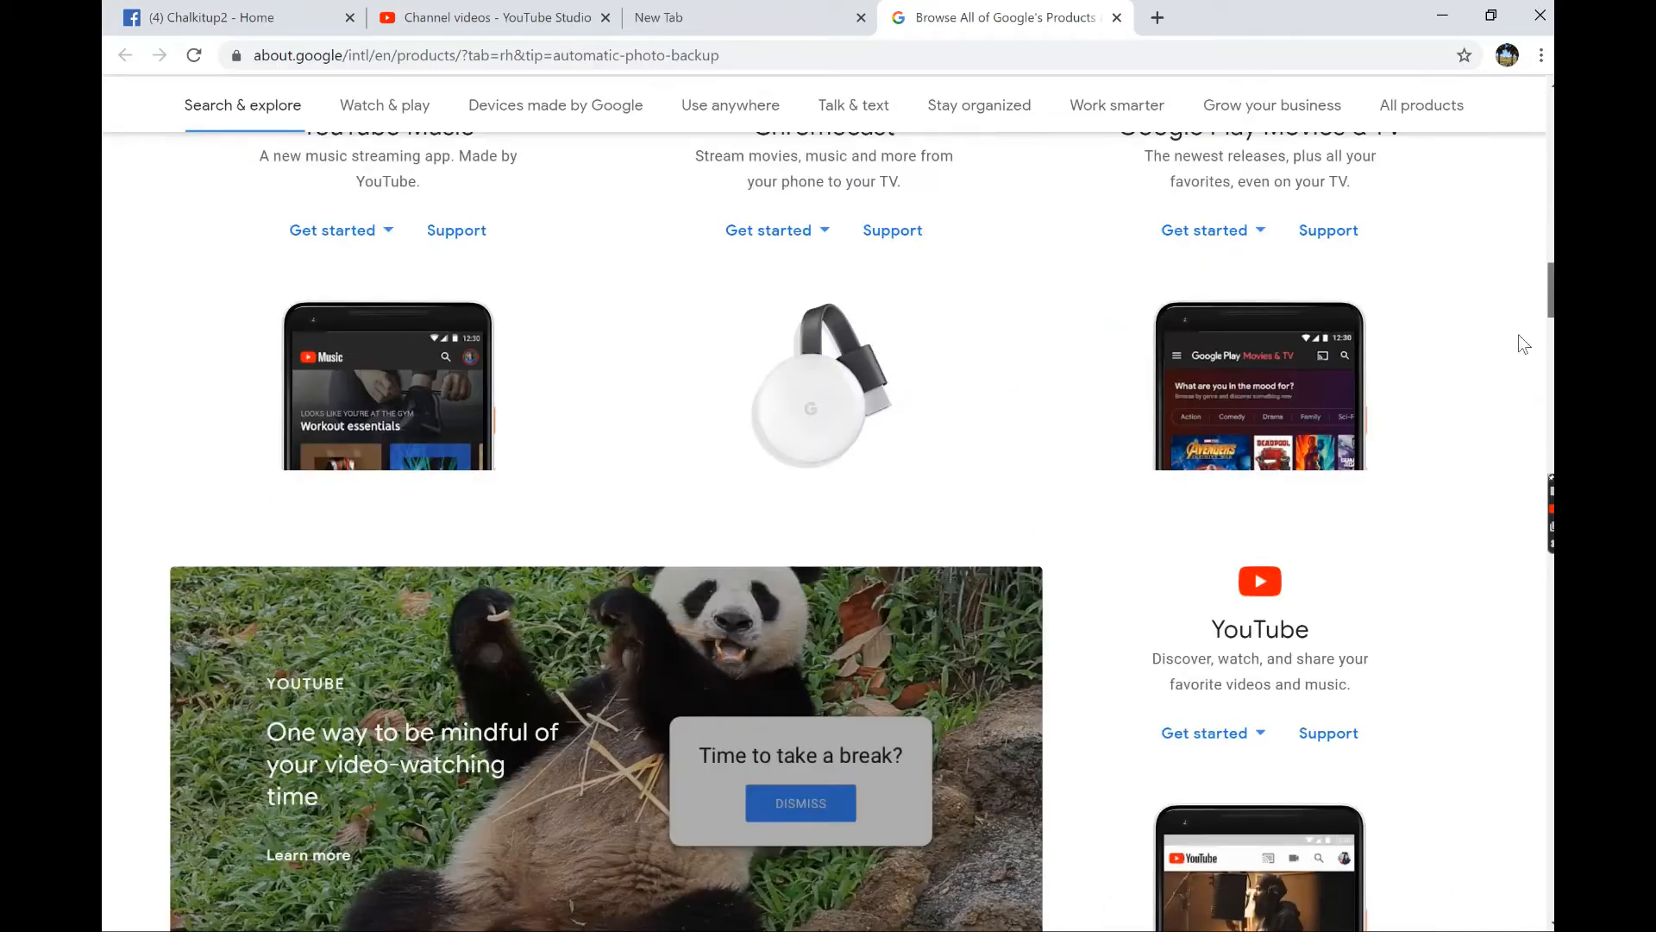
{"action": "scroll", "coordinate": [1493, 515], "scroll_direction": "down", "scroll_amount": 20}
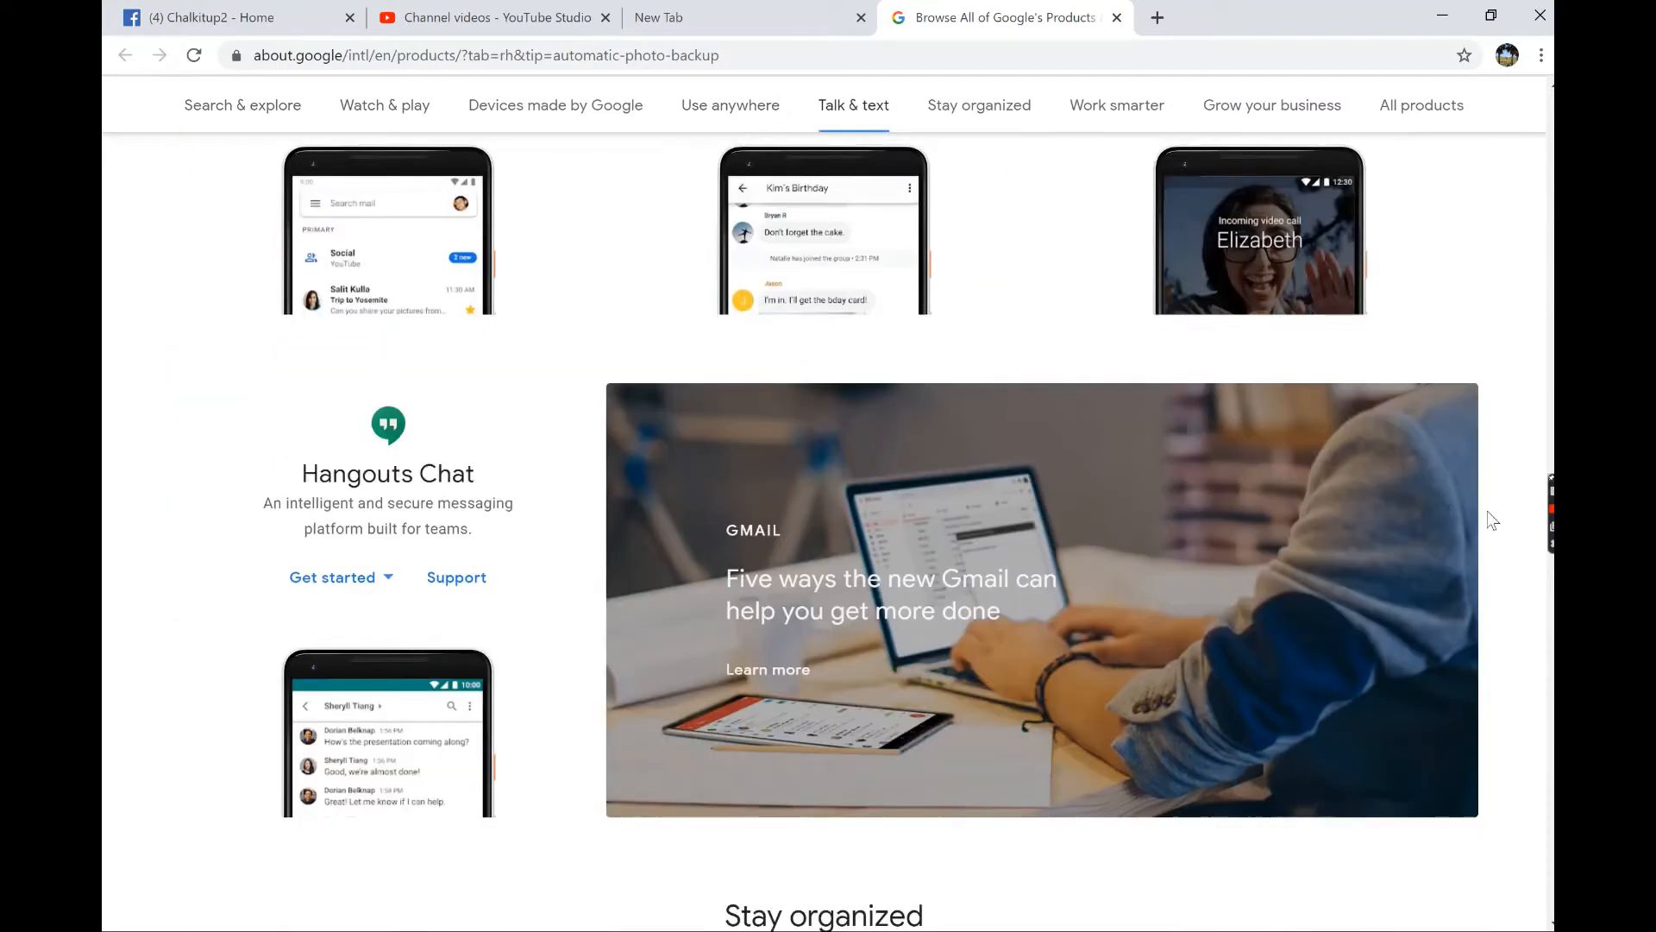
{"action": "scroll", "coordinate": [1471, 680], "scroll_direction": "down", "scroll_amount": 15}
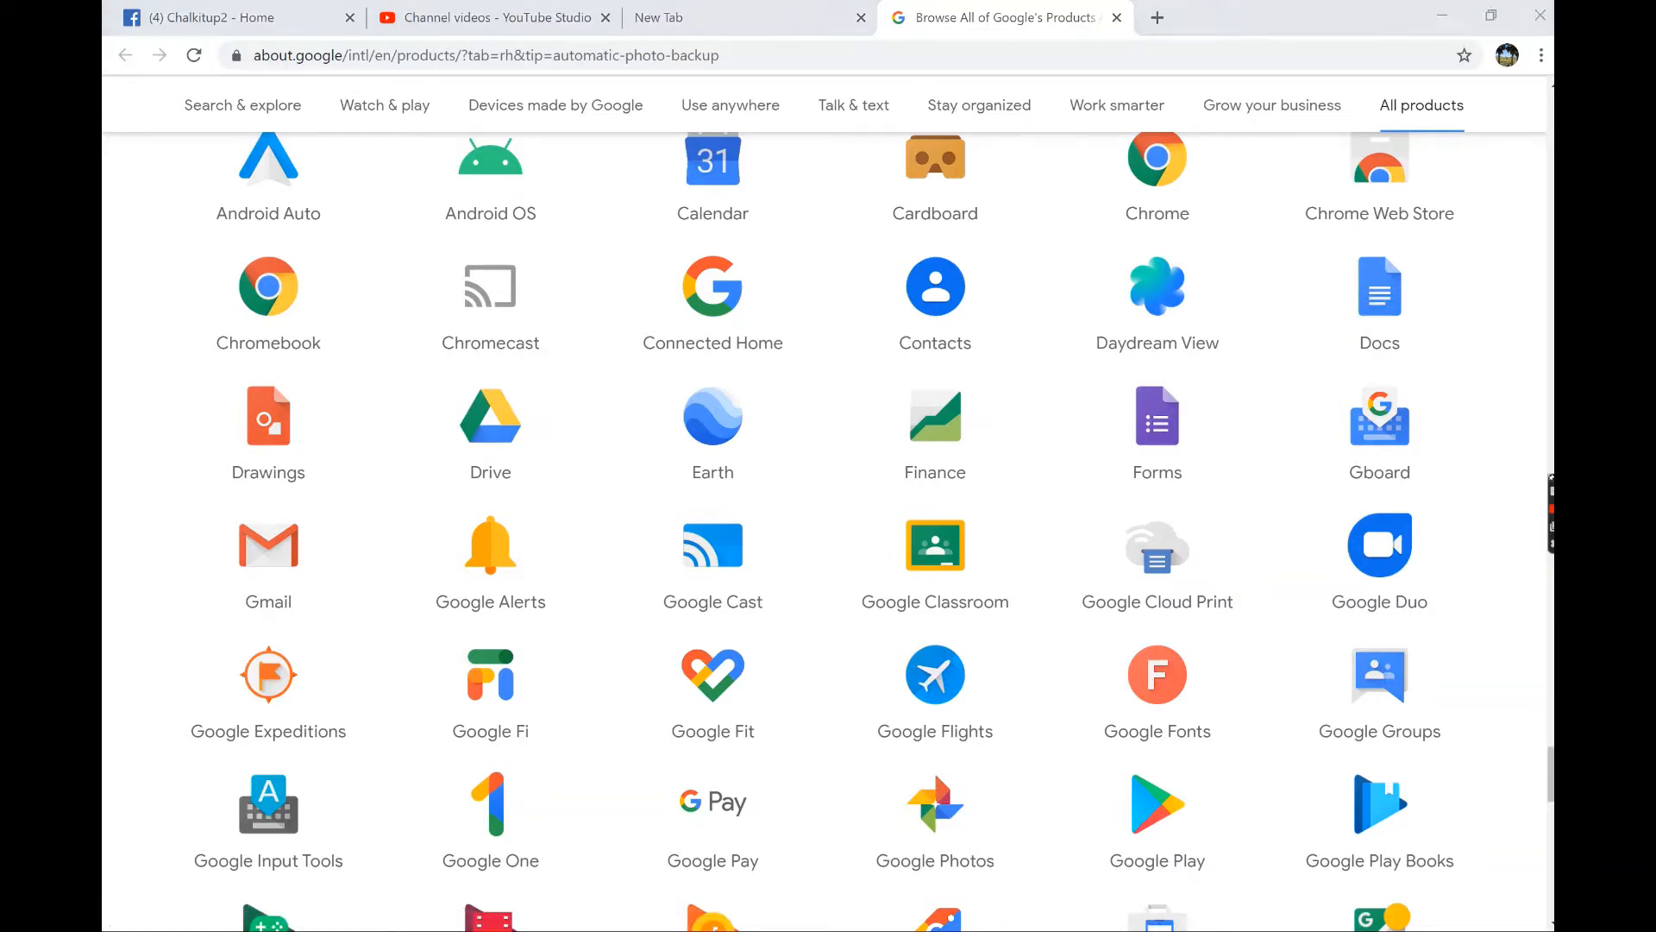
{"action": "left_click_drag", "start_coordinate": [1553, 785], "coordinate": [1542, 819]}
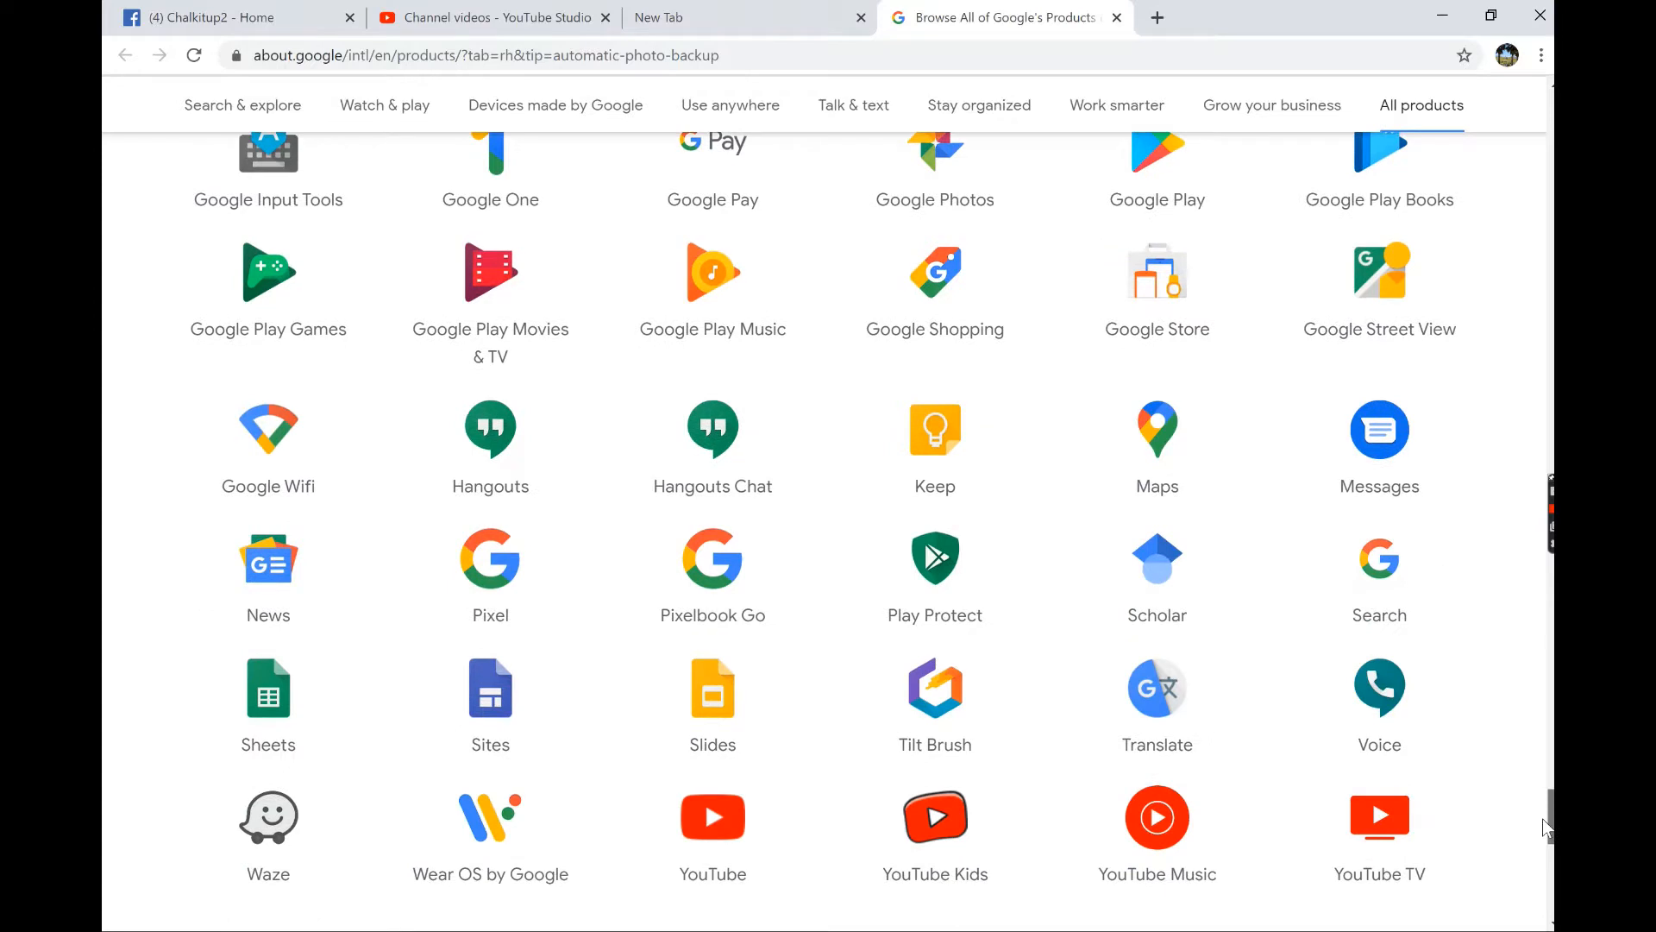
{"action": "left_click", "coordinate": [480, 698]}
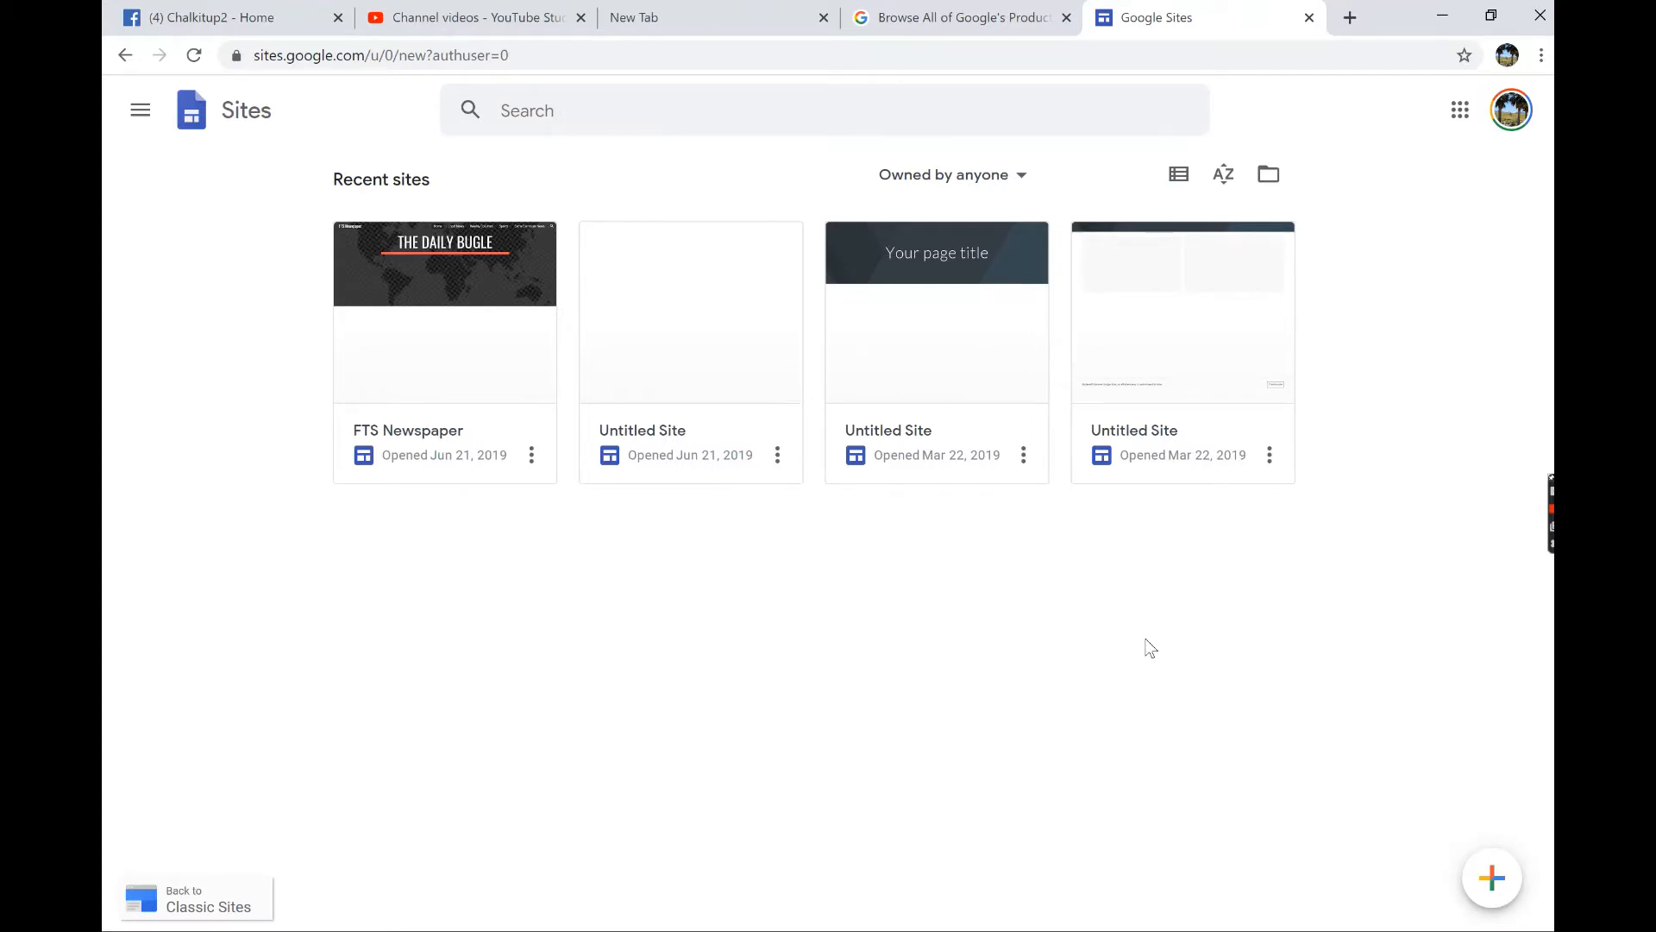
Create a new blank site and correct its page title by replacing the @ with 2.
{"action": "left_click", "coordinate": [1491, 879]}
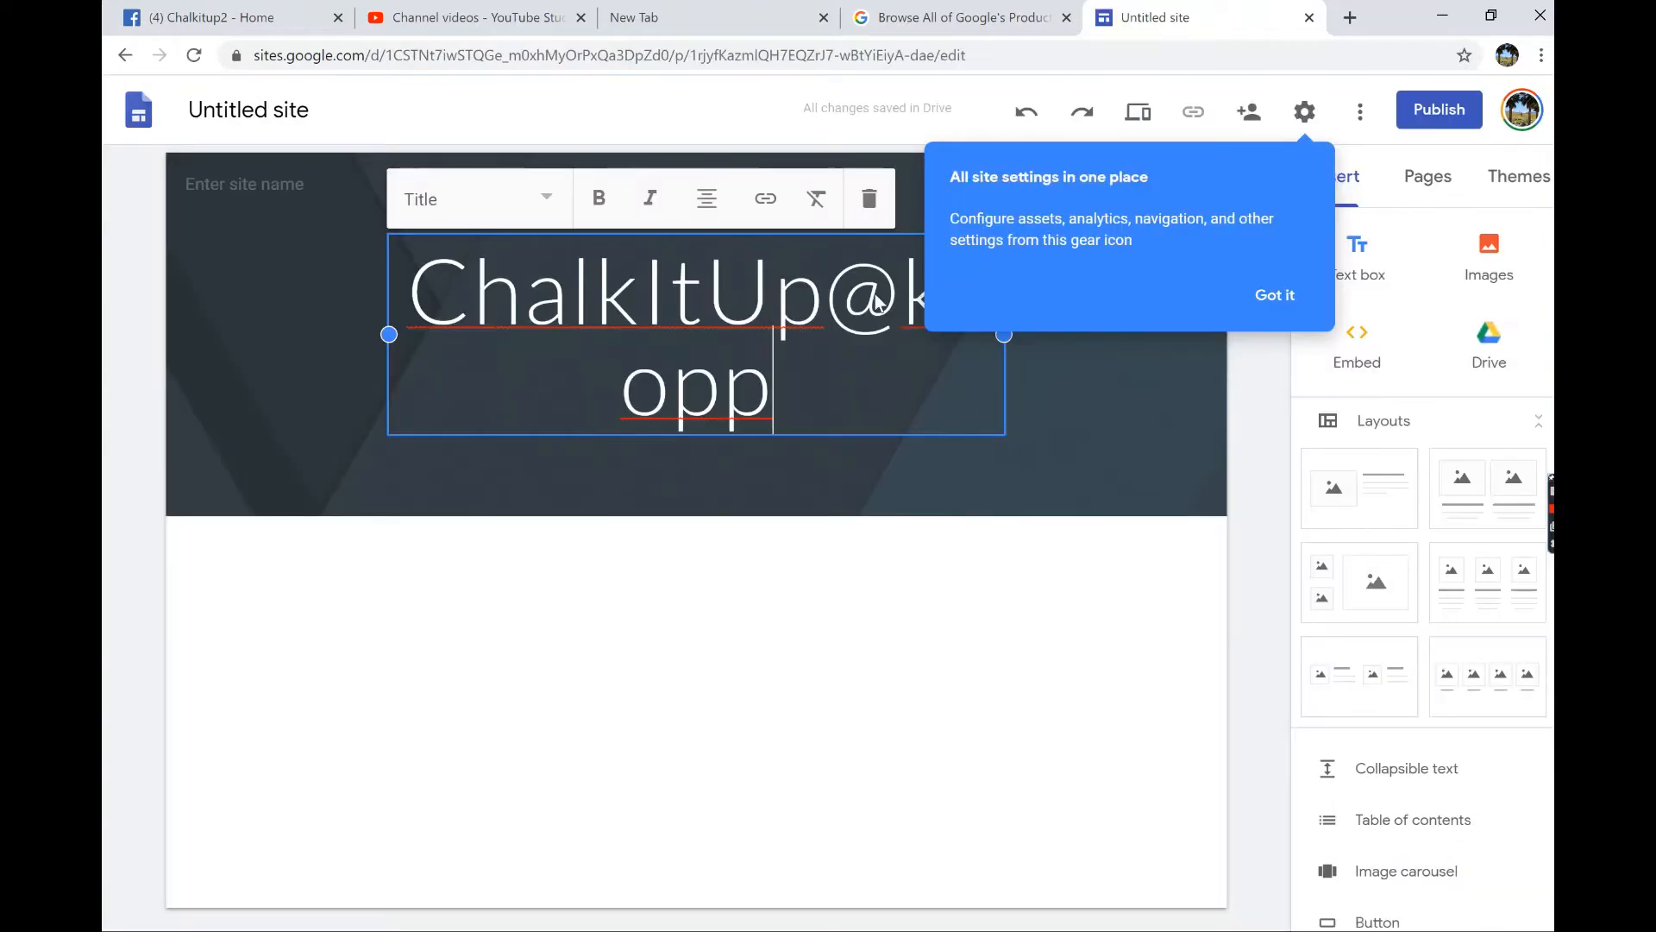
{"action": "left_click", "coordinate": [878, 301]}
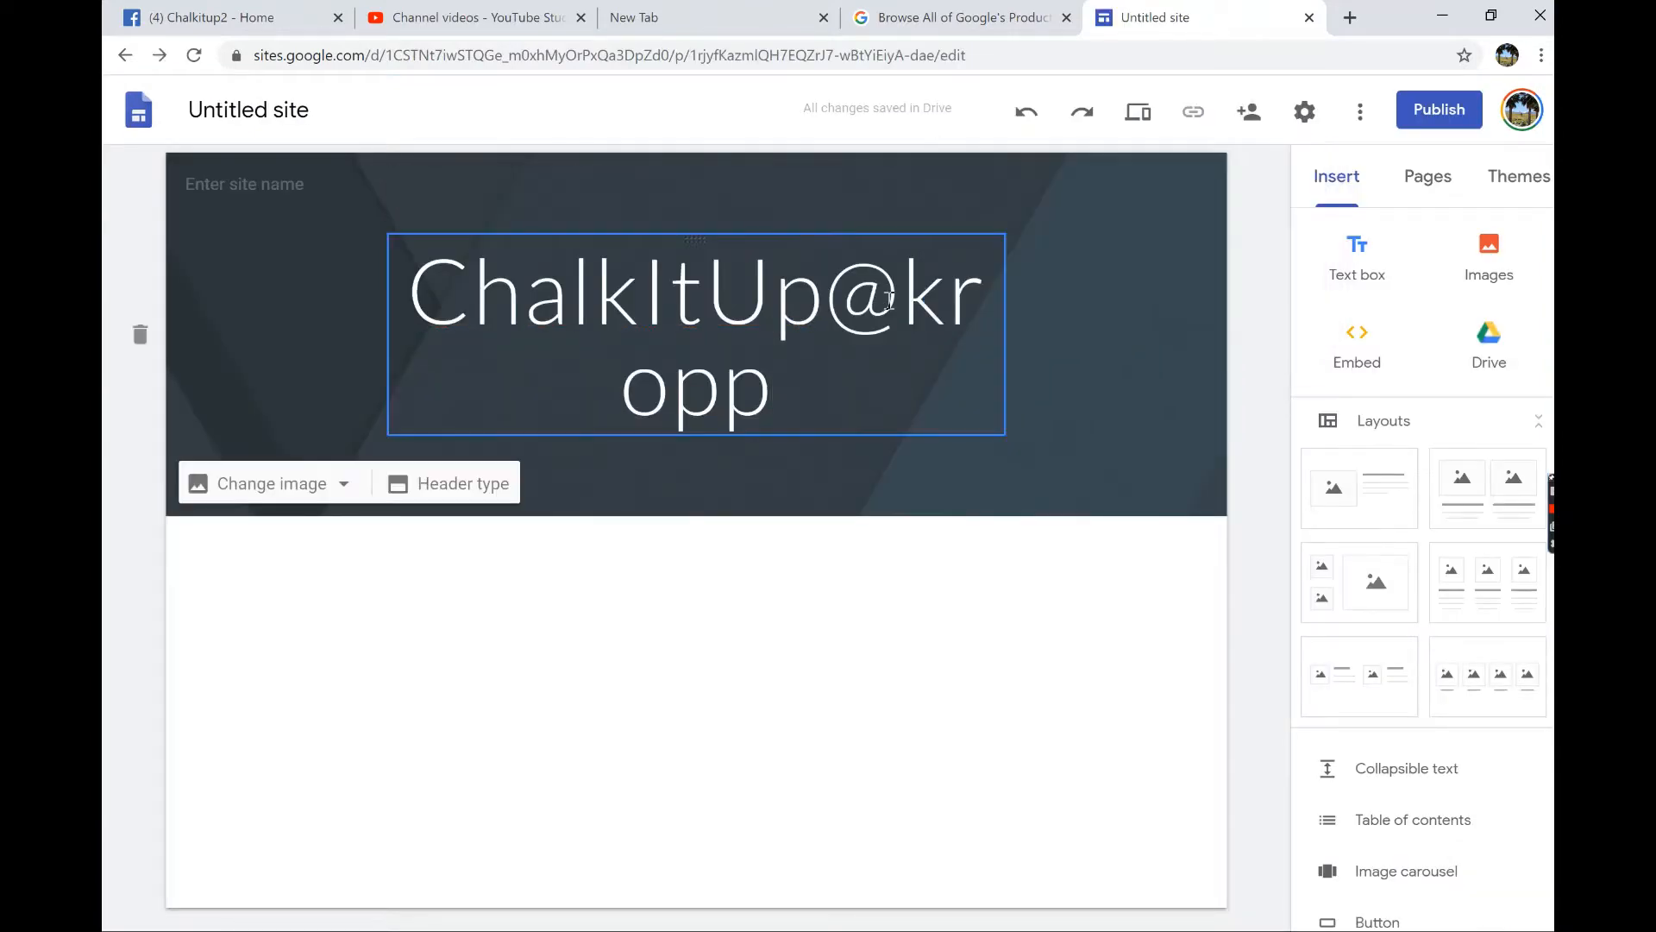
{"action": "key", "text": "BackSpace"}
{"action": "type", "text": "2"}
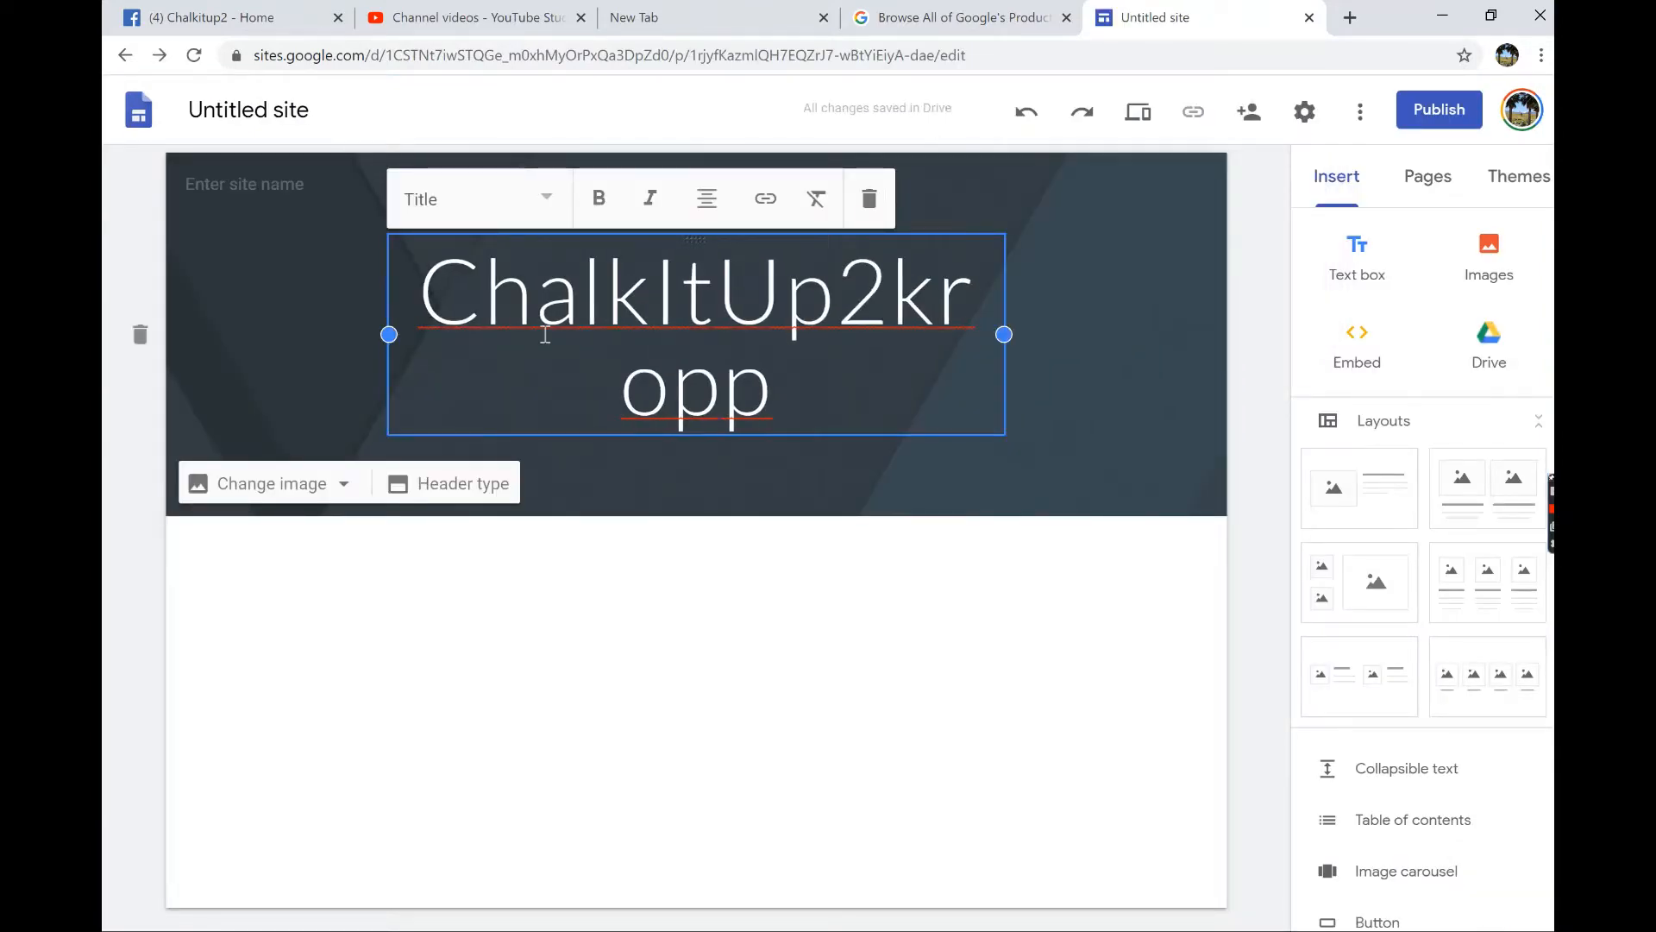
Set the site name in the page header to "Tester" and rename the site document "Student Portfolio".
{"action": "left_click", "coordinate": [282, 188]}
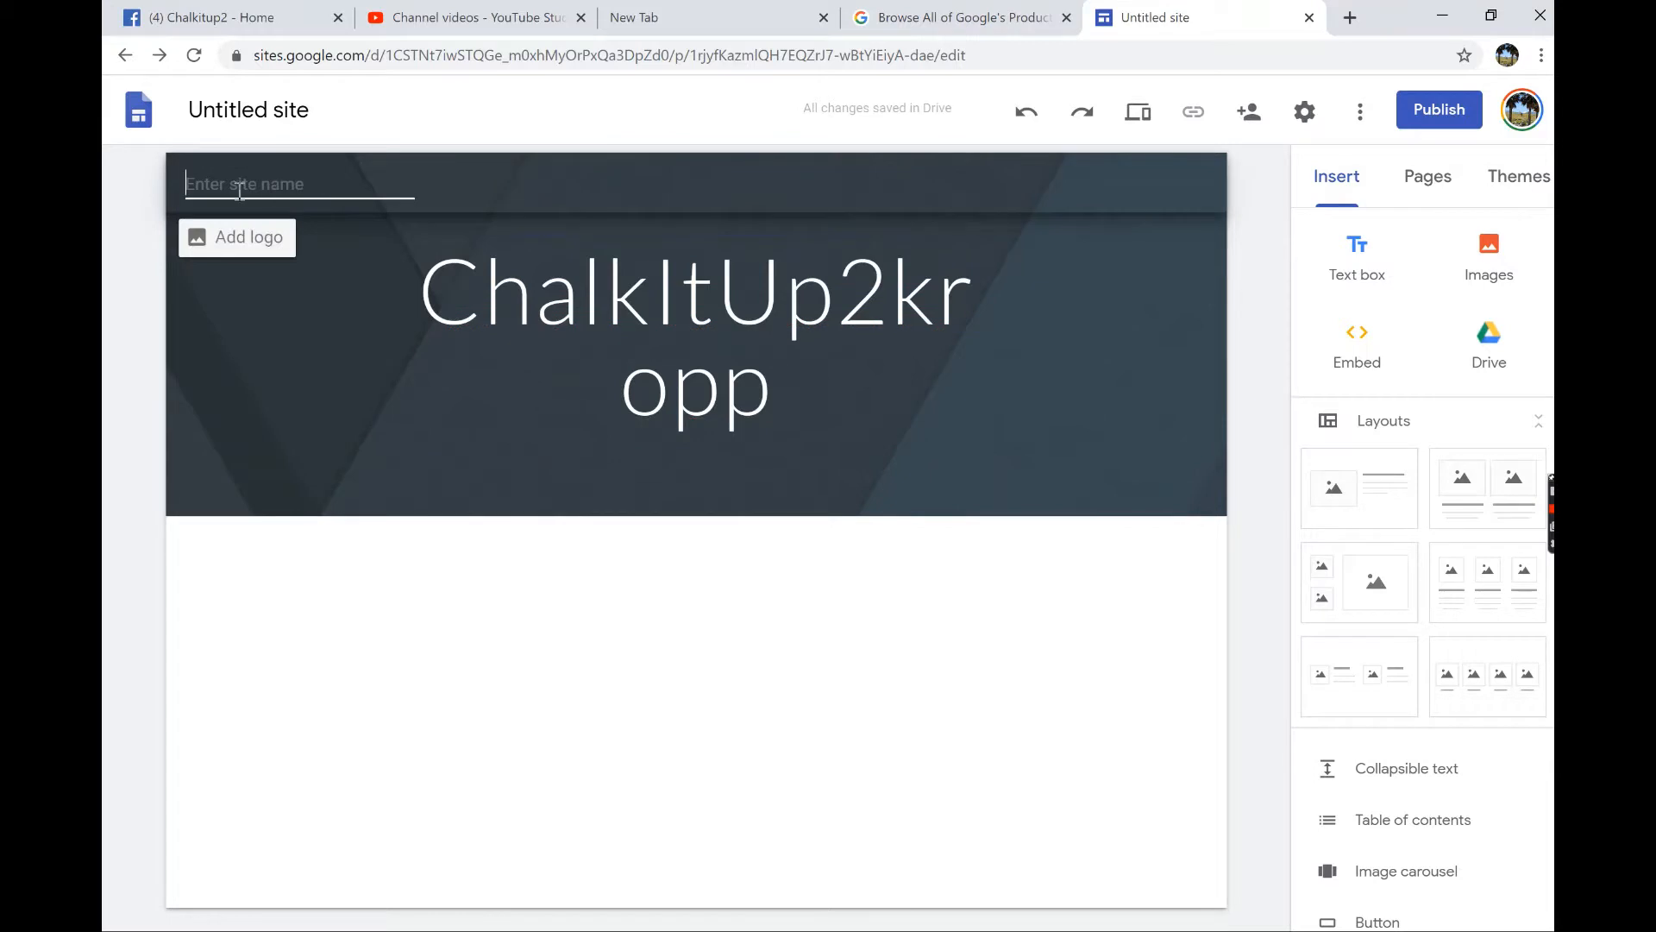
{"action": "type", "text": "Tester"}
{"action": "key", "text": "Return"}
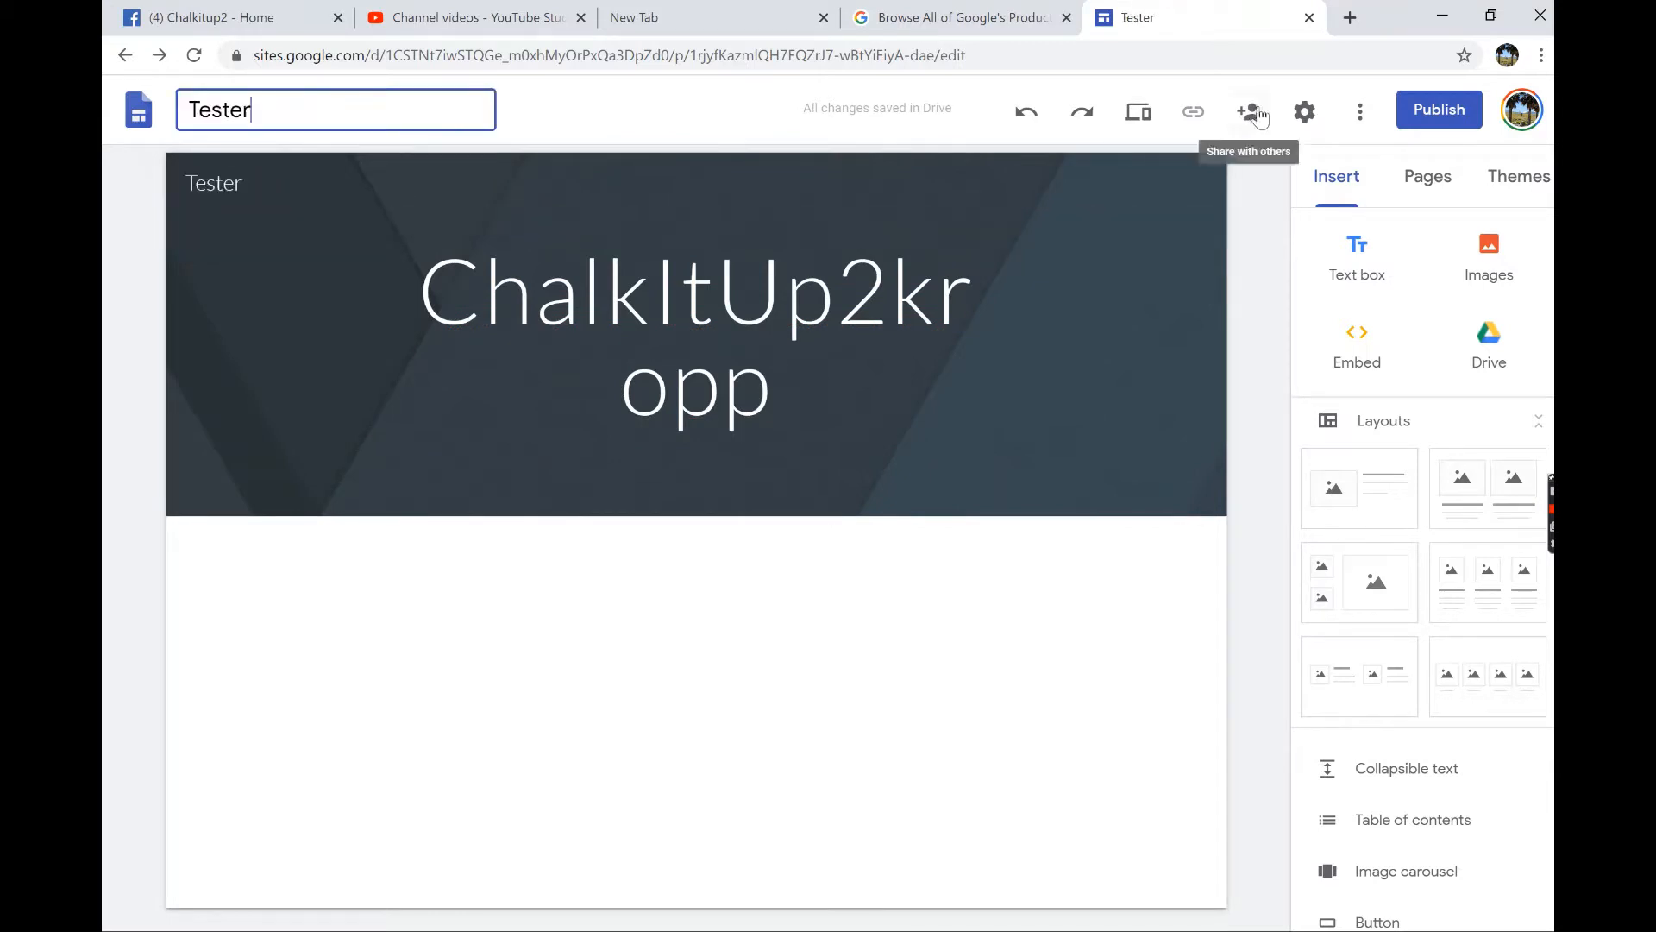
{"action": "left_click", "coordinate": [282, 113]}
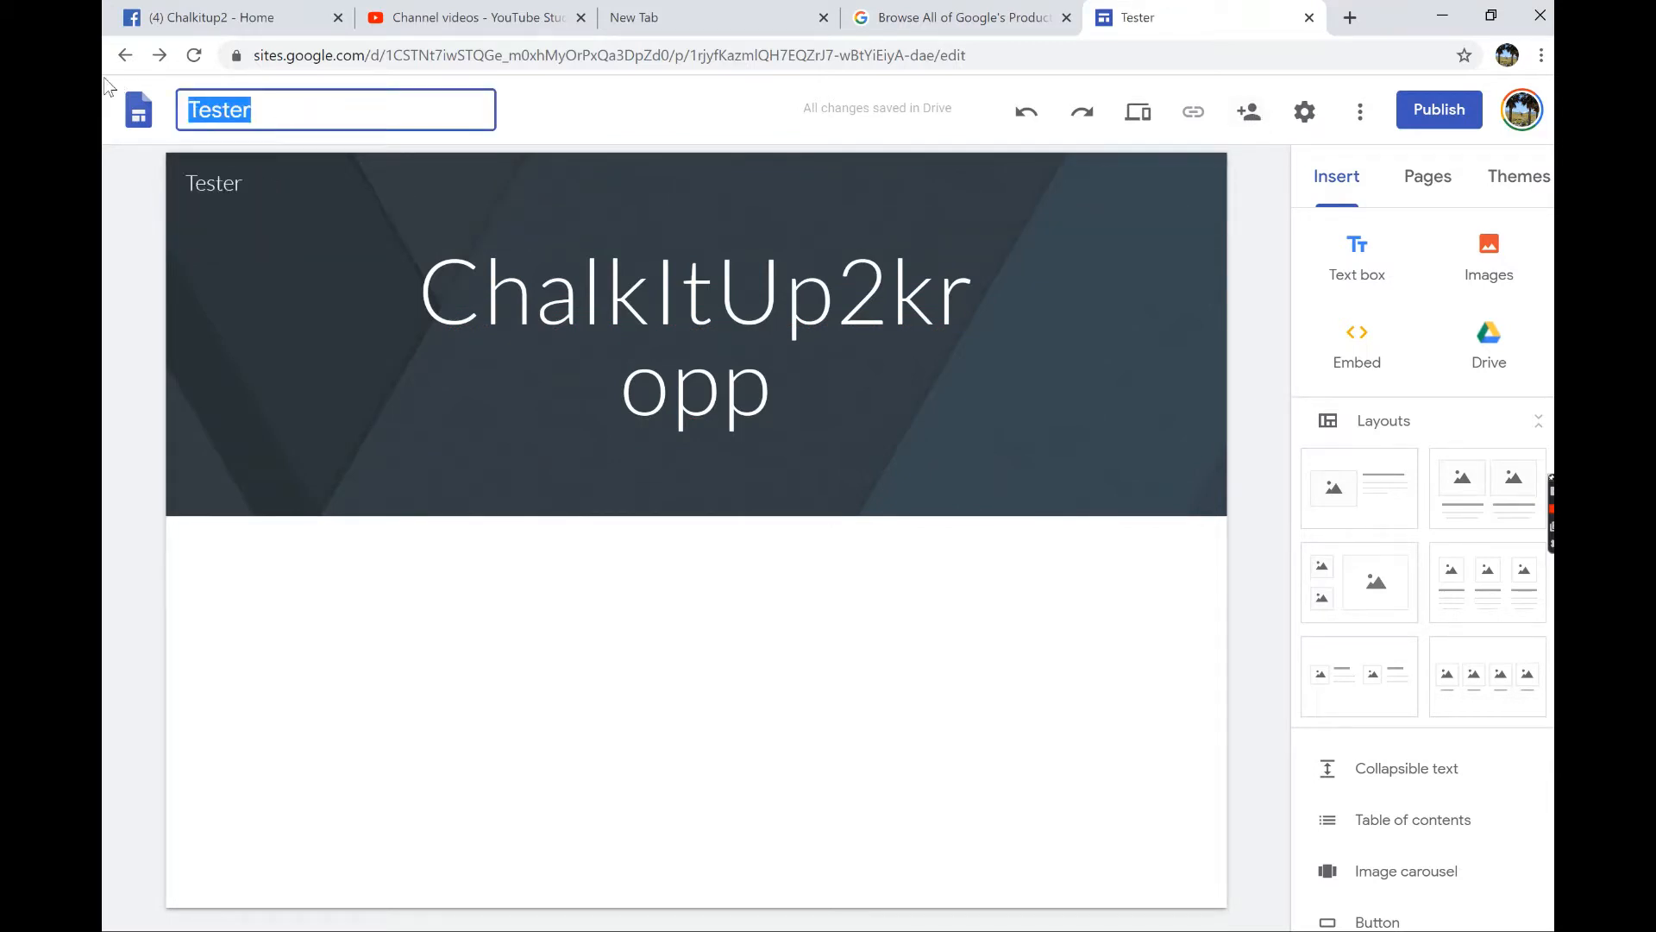
{"action": "type", "text": "Student P"}
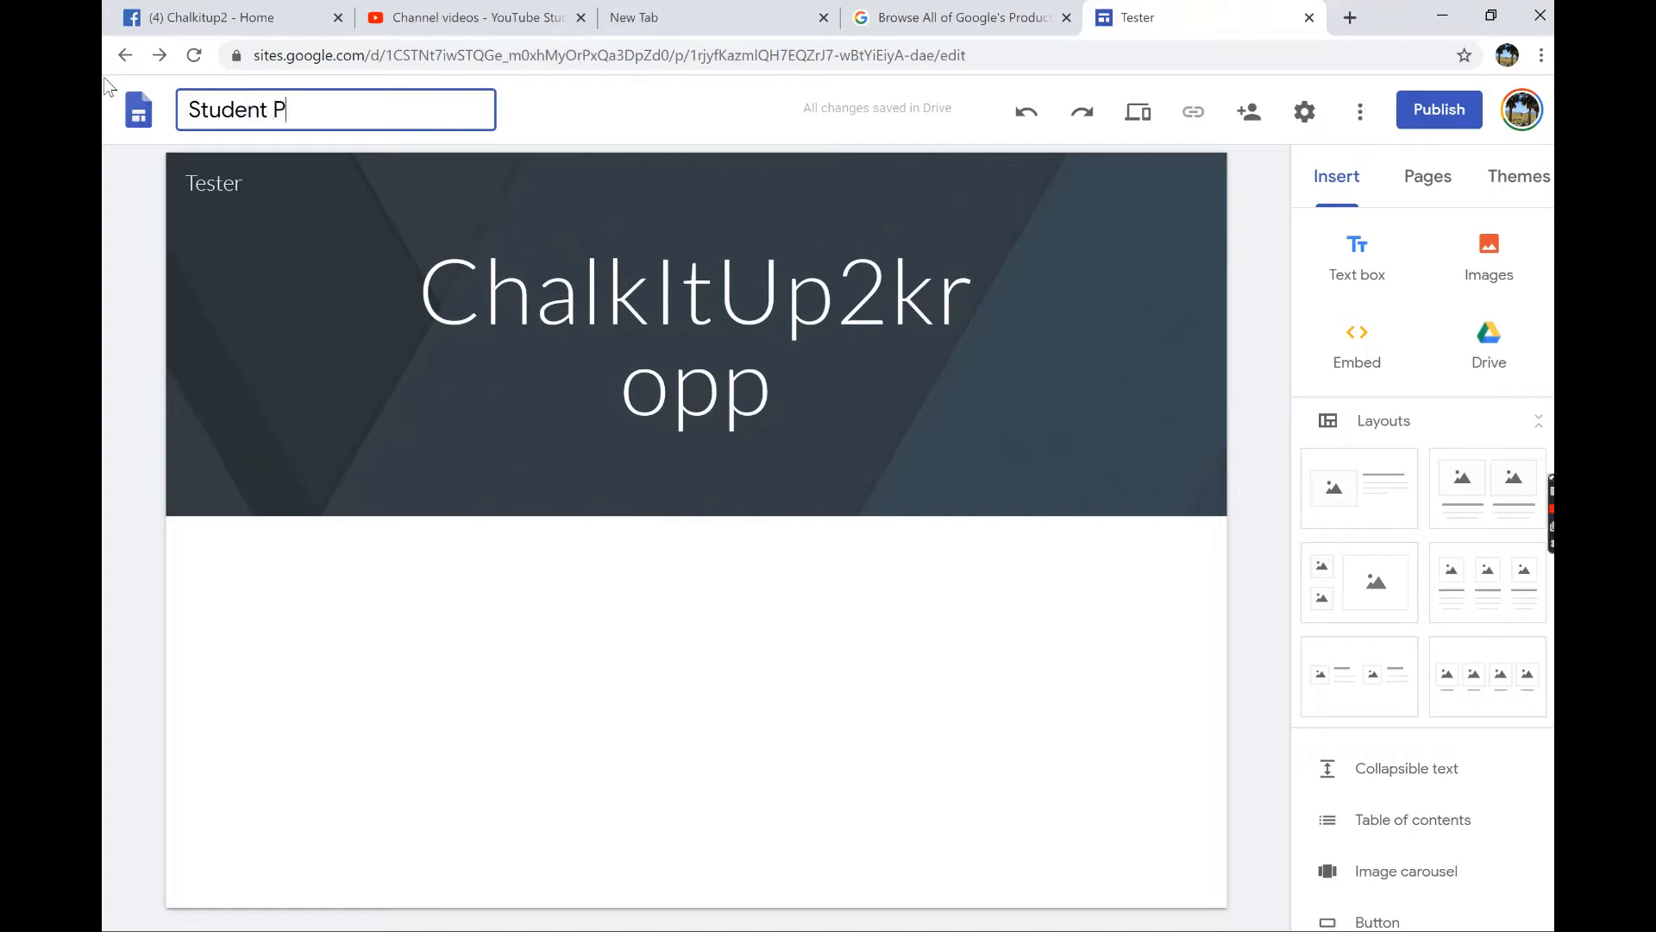
{"action": "type", "text": "ortfolio"}
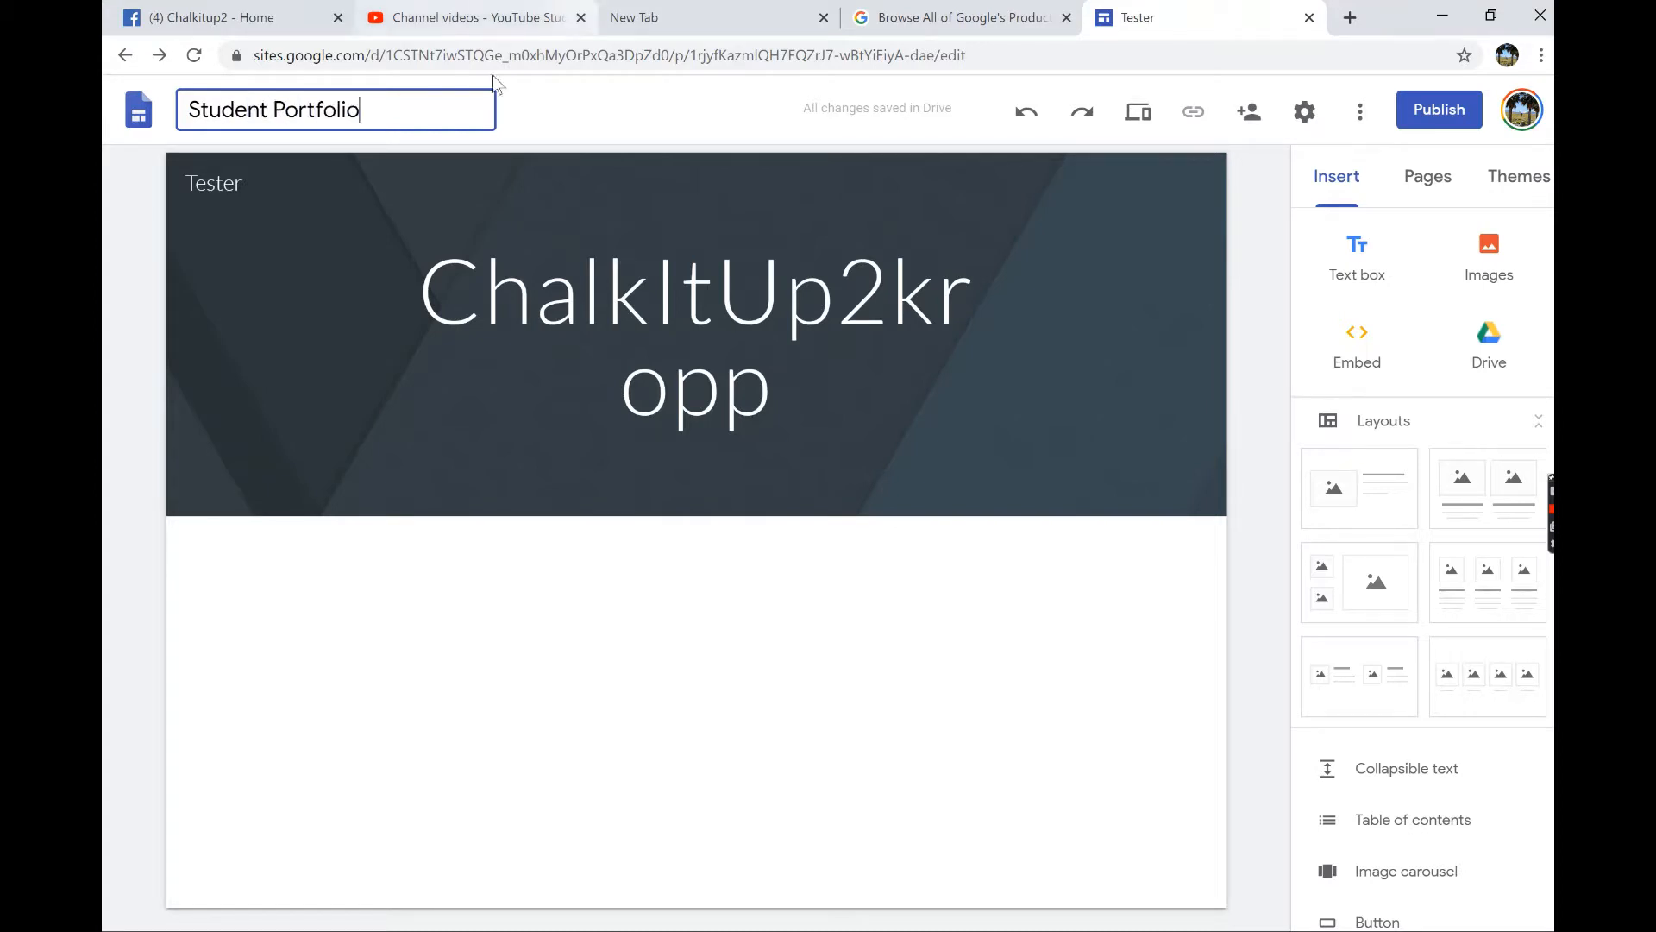
{"action": "left_click", "coordinate": [1244, 119]}
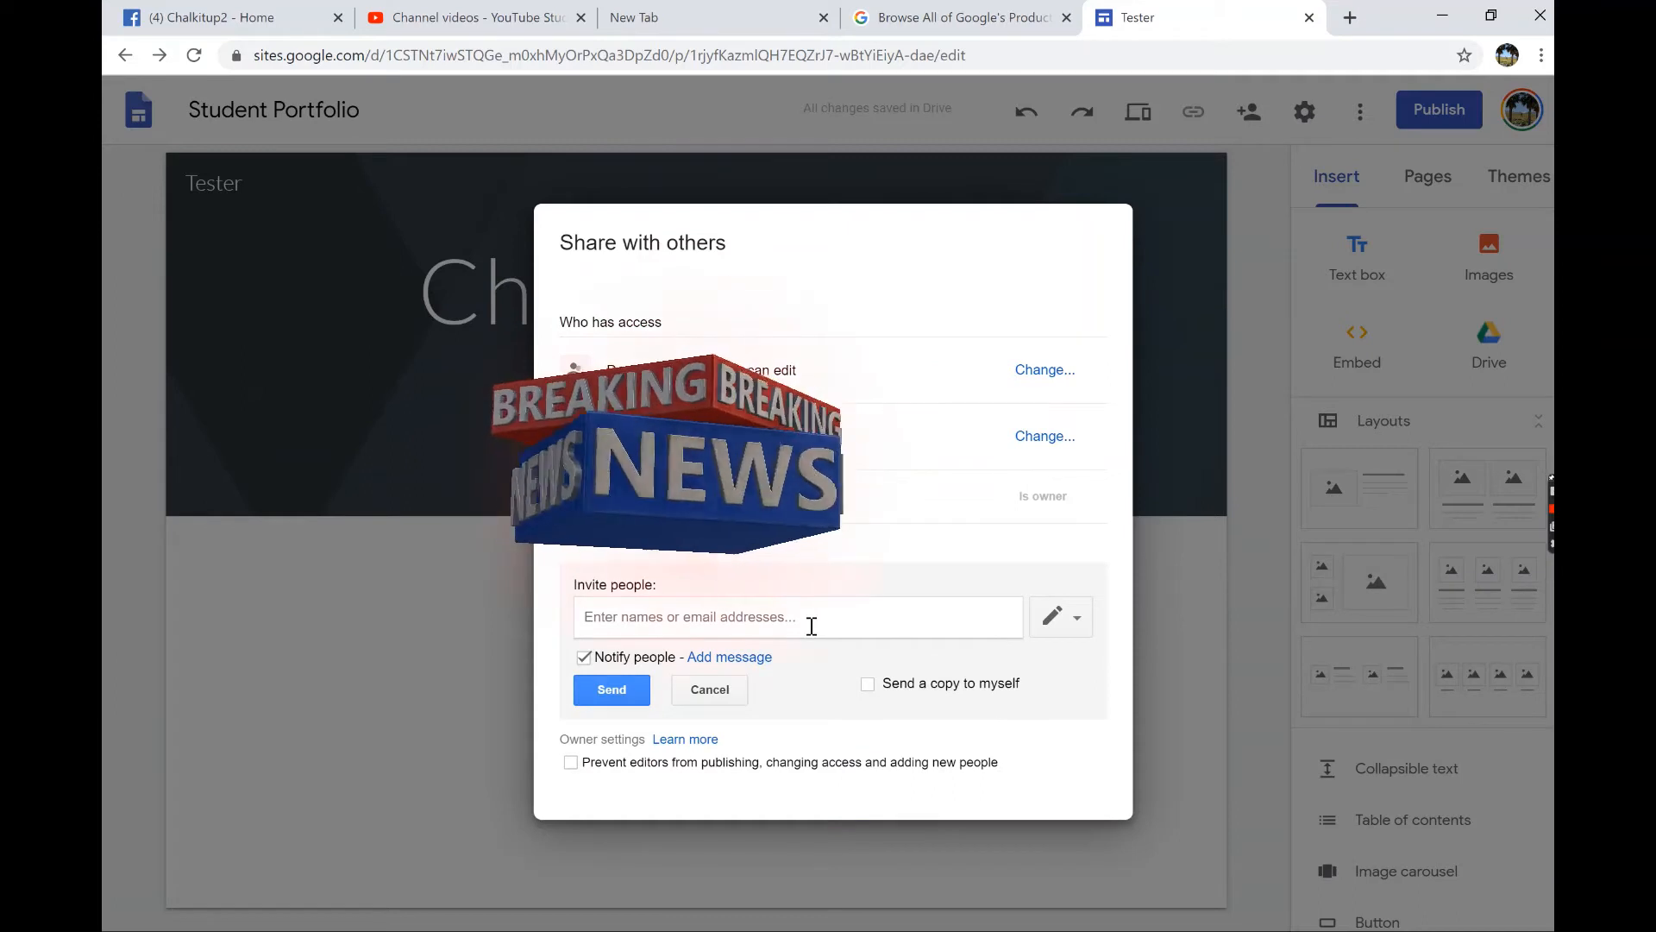
{"action": "type", "text": "ou"}
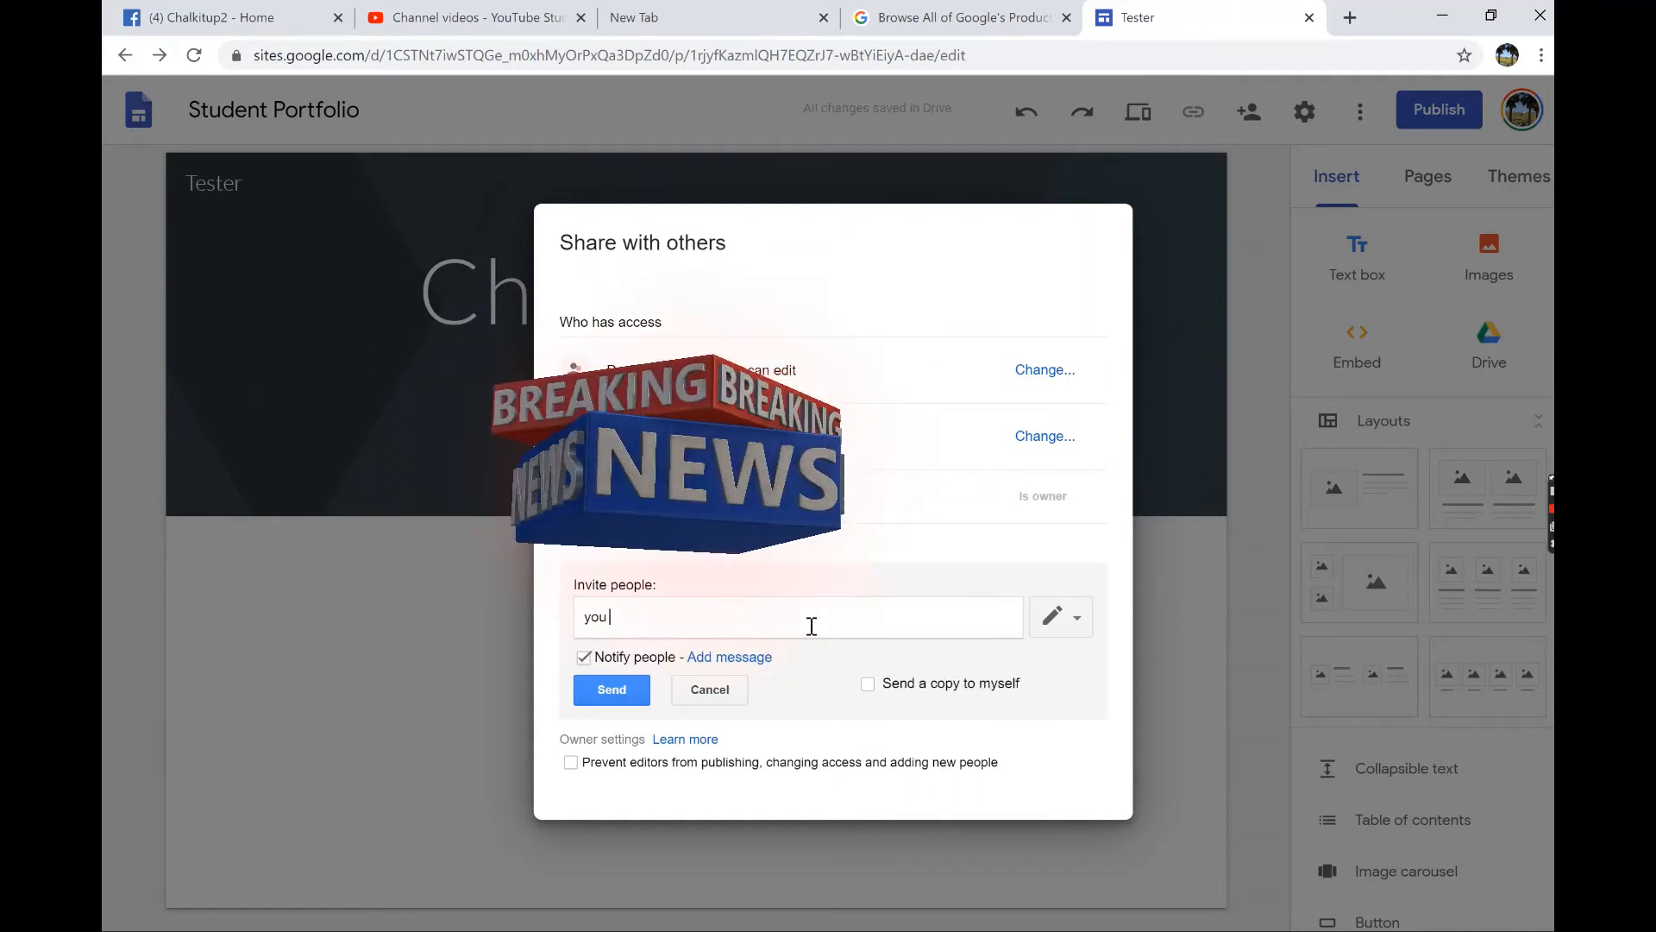
{"action": "type", "text": " or other students"}
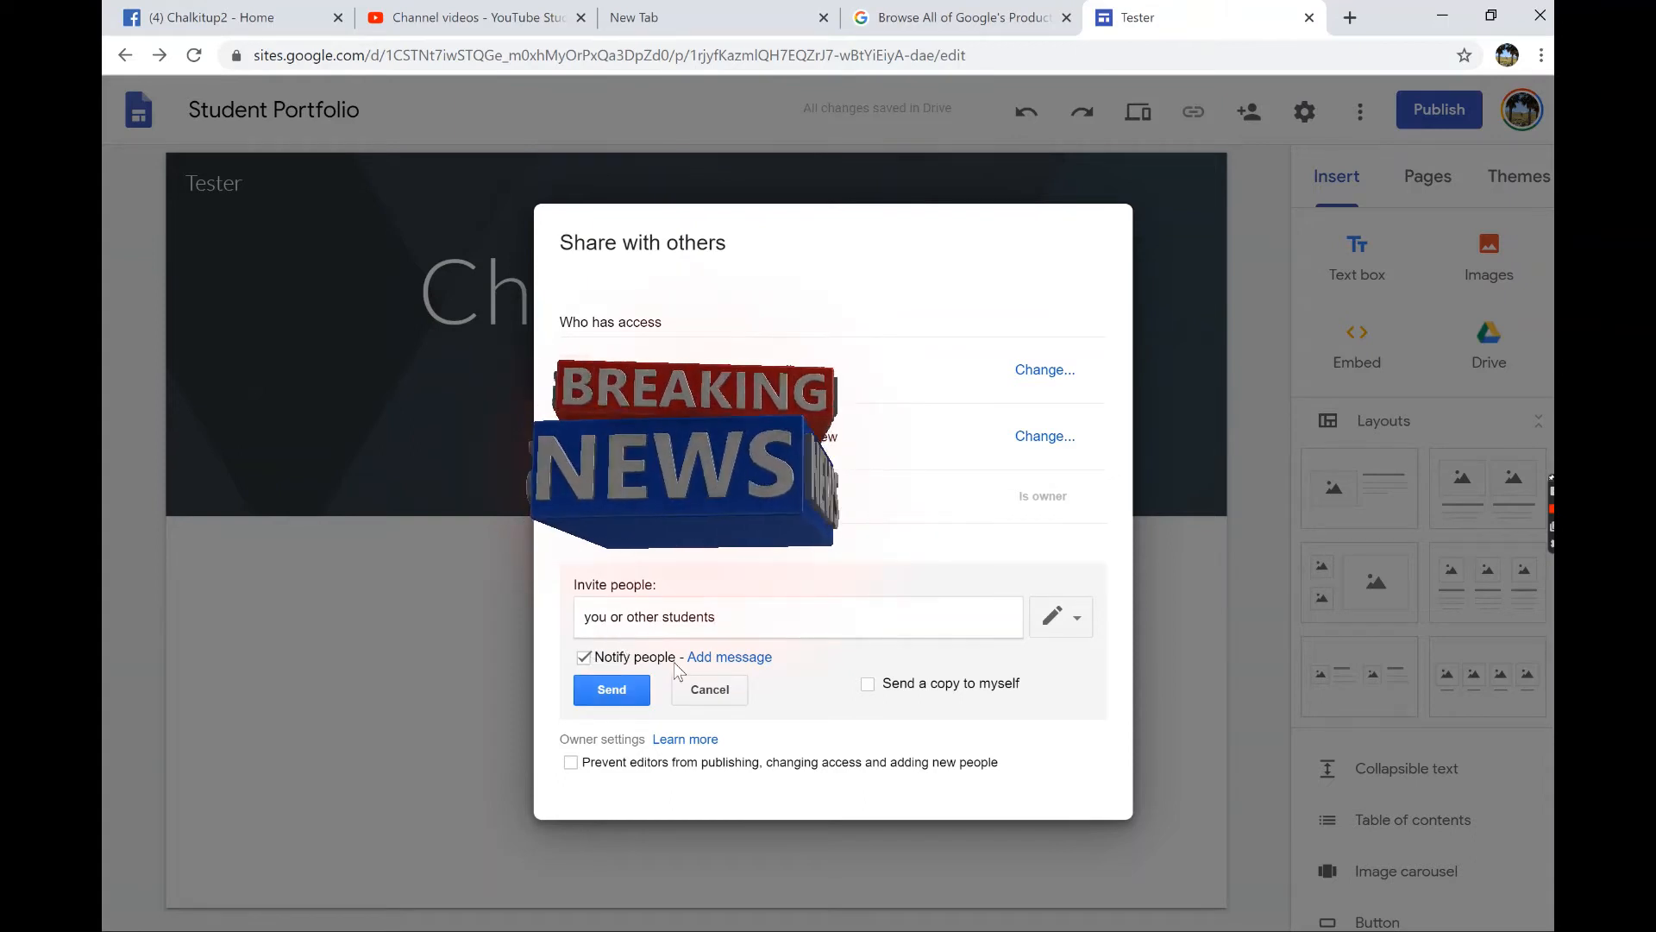
{"action": "left_click", "coordinate": [711, 692]}
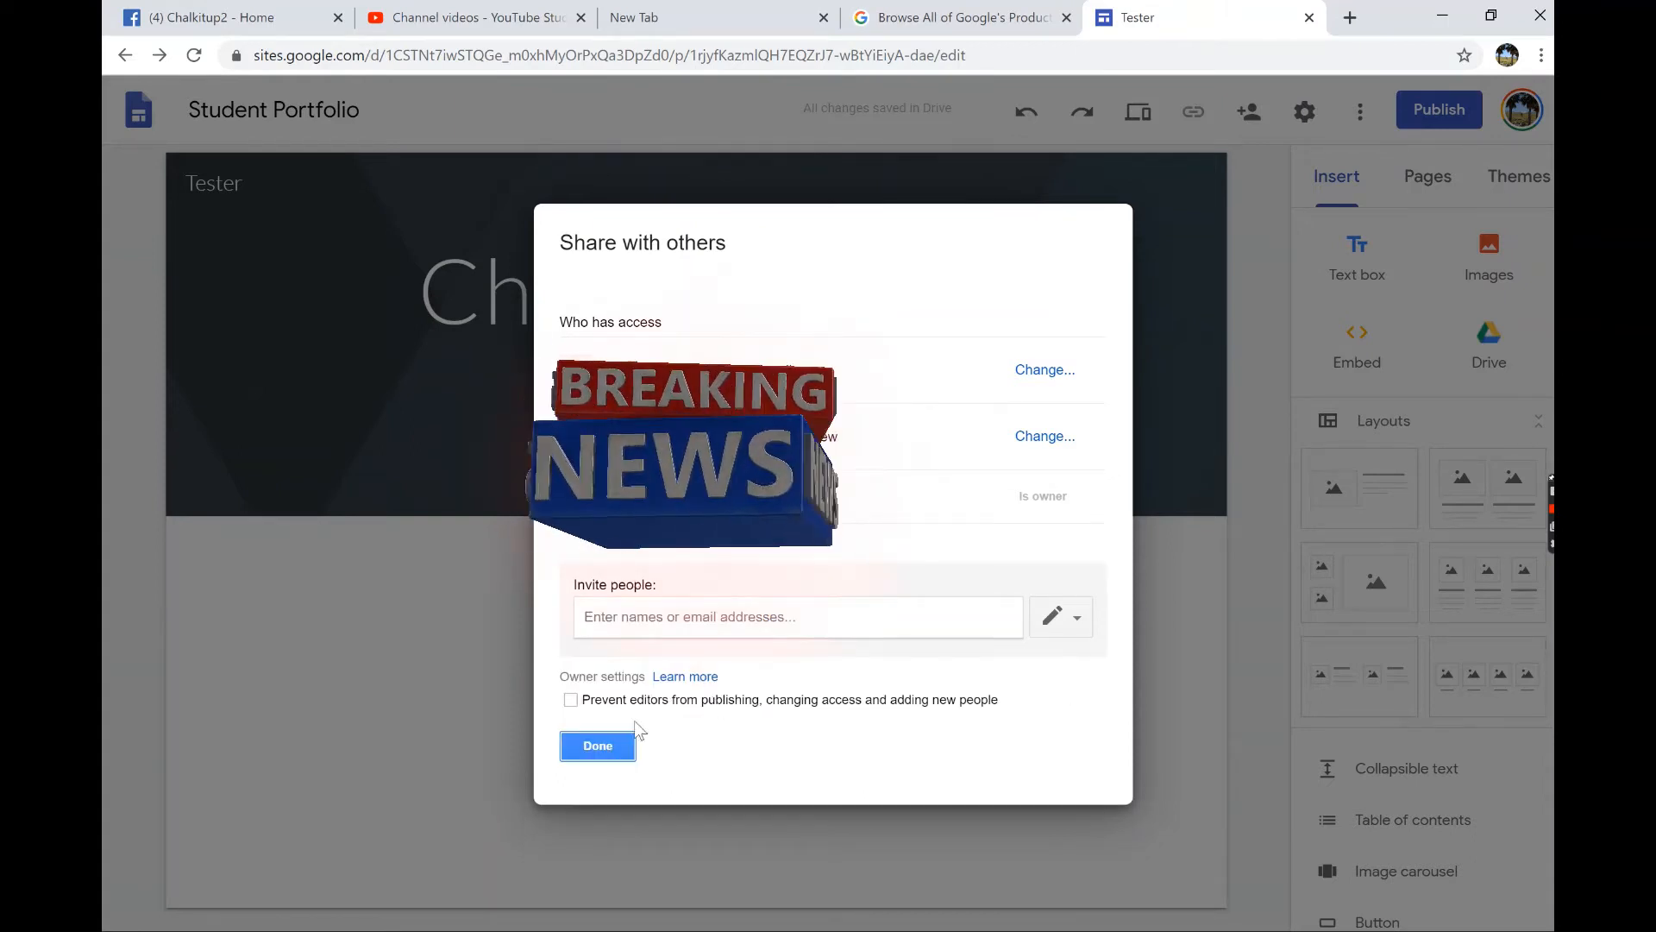
{"action": "left_click", "coordinate": [623, 744]}
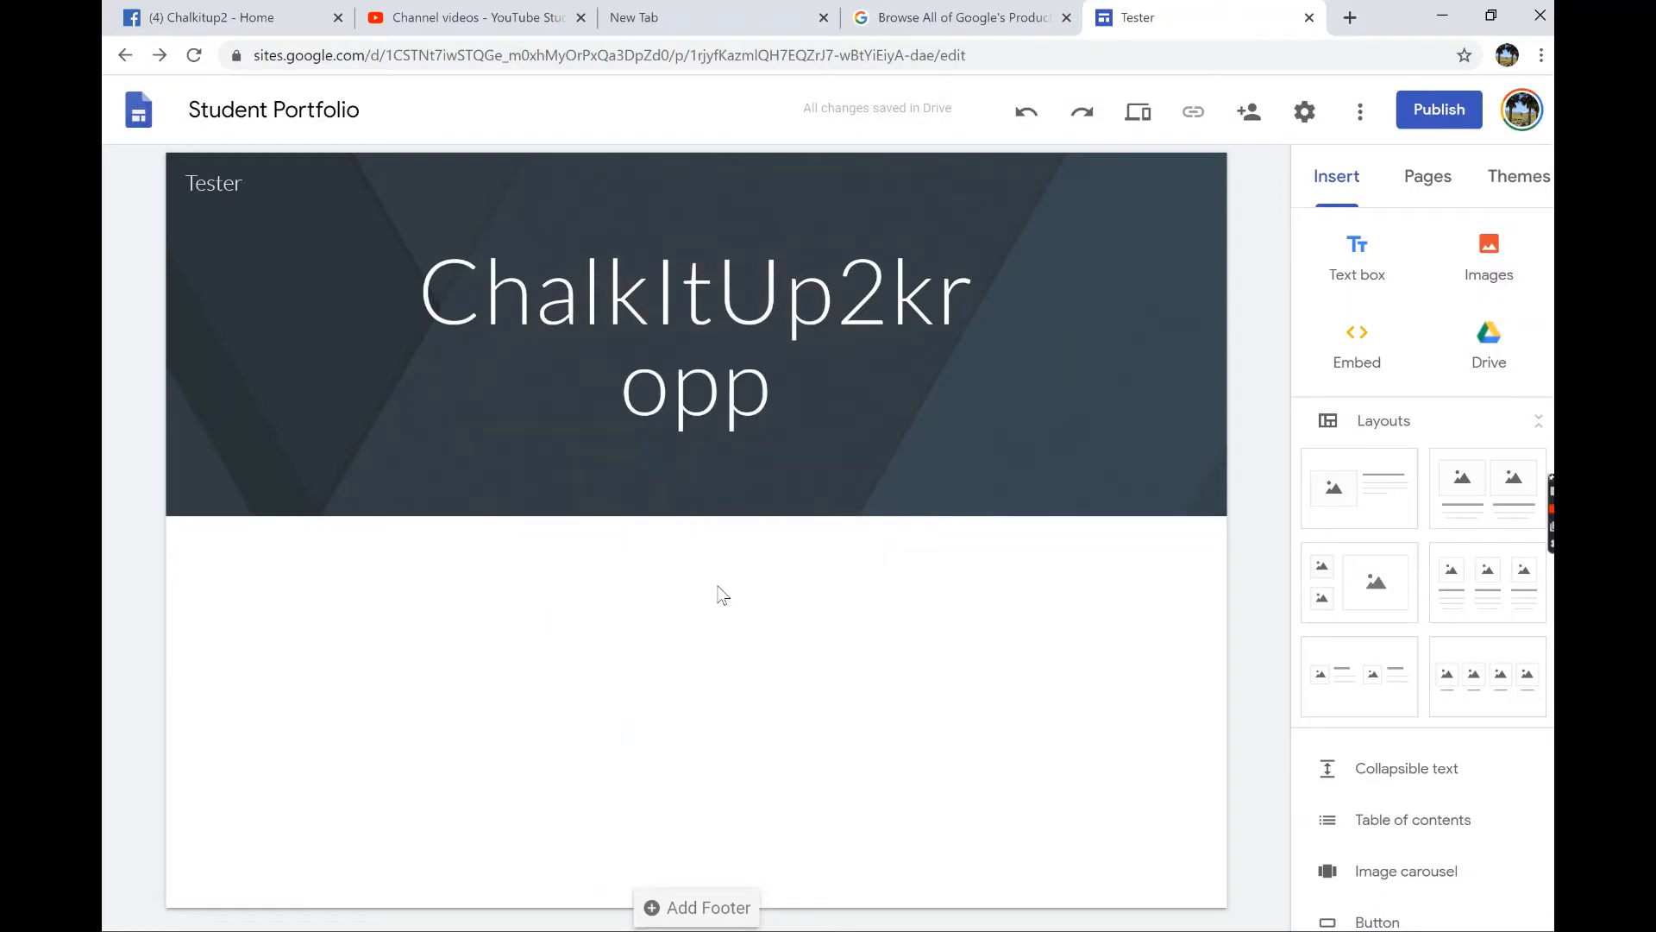
Replace the whole page title in the header with "Teachers need to be able to see".
{"action": "left_click", "coordinate": [740, 407]}
{"action": "left_click_drag", "start_coordinate": [764, 408], "coordinate": [372, 285]}
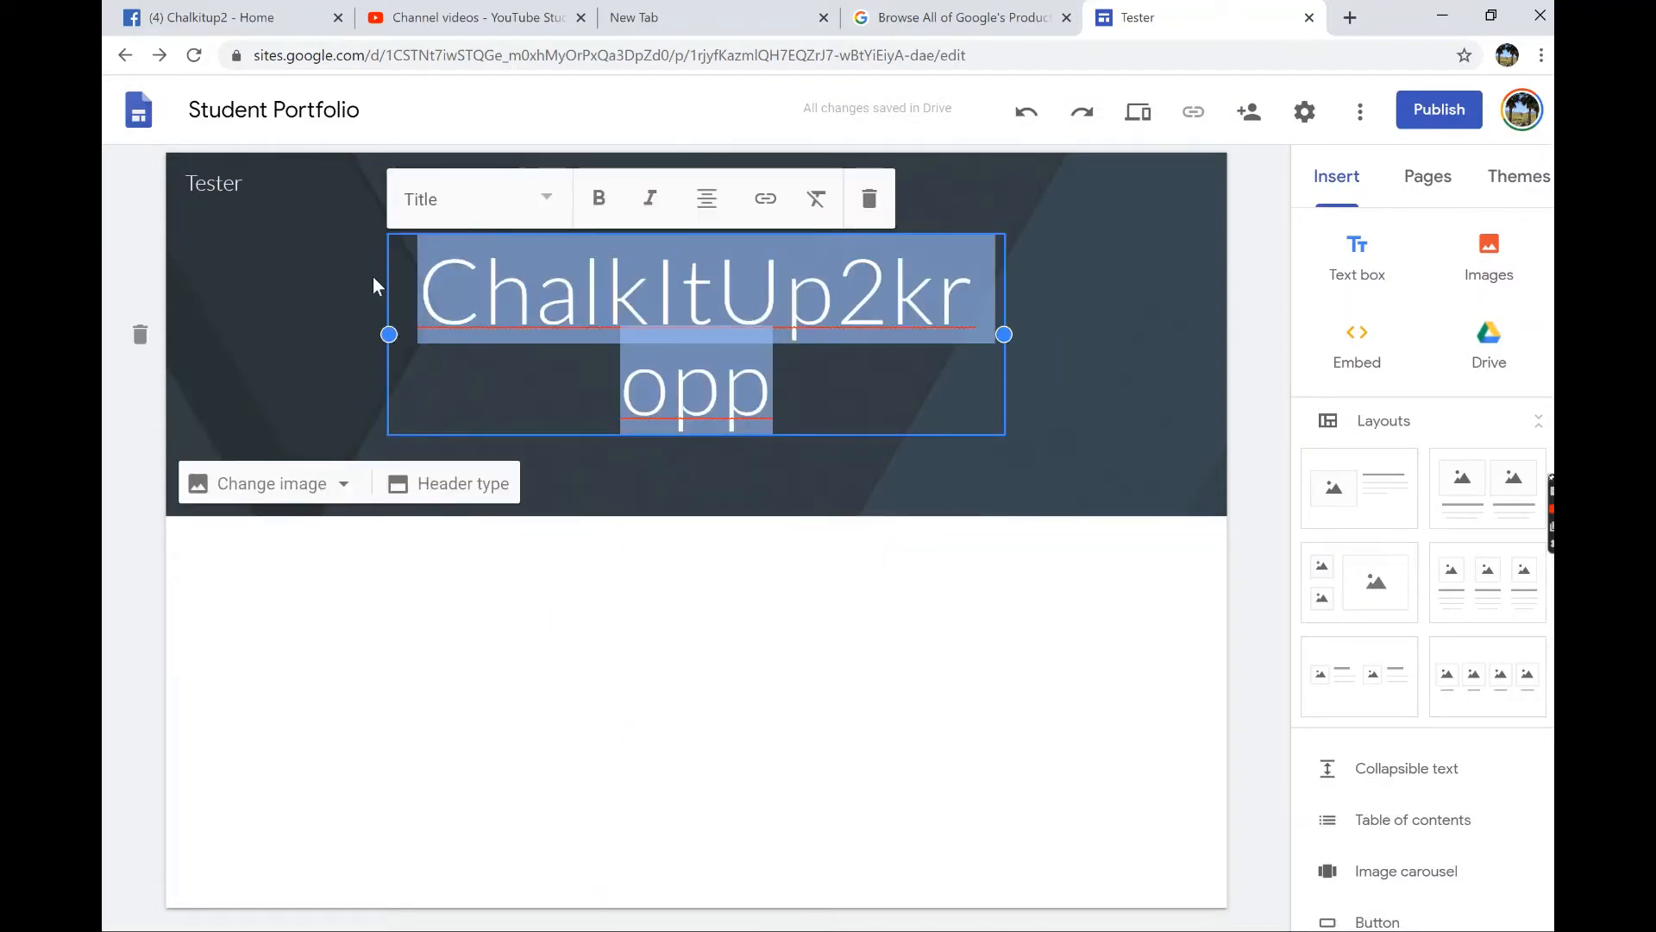
{"action": "type", "text": "Teachers need t"}
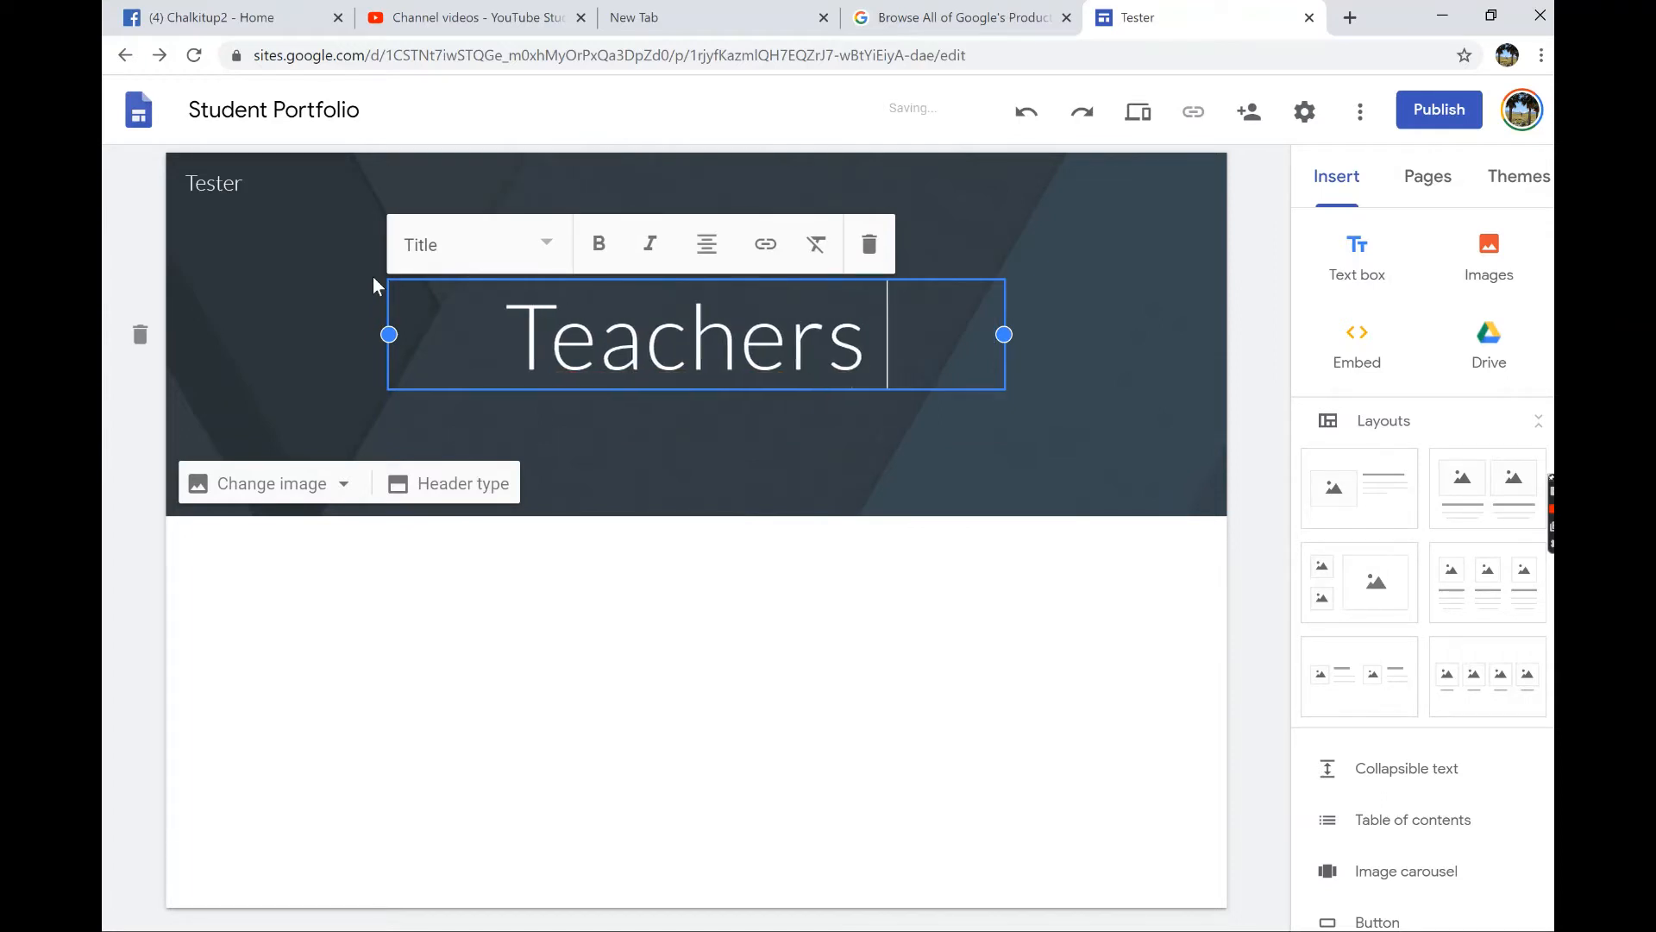
{"action": "type", "text": "o be able to see"}
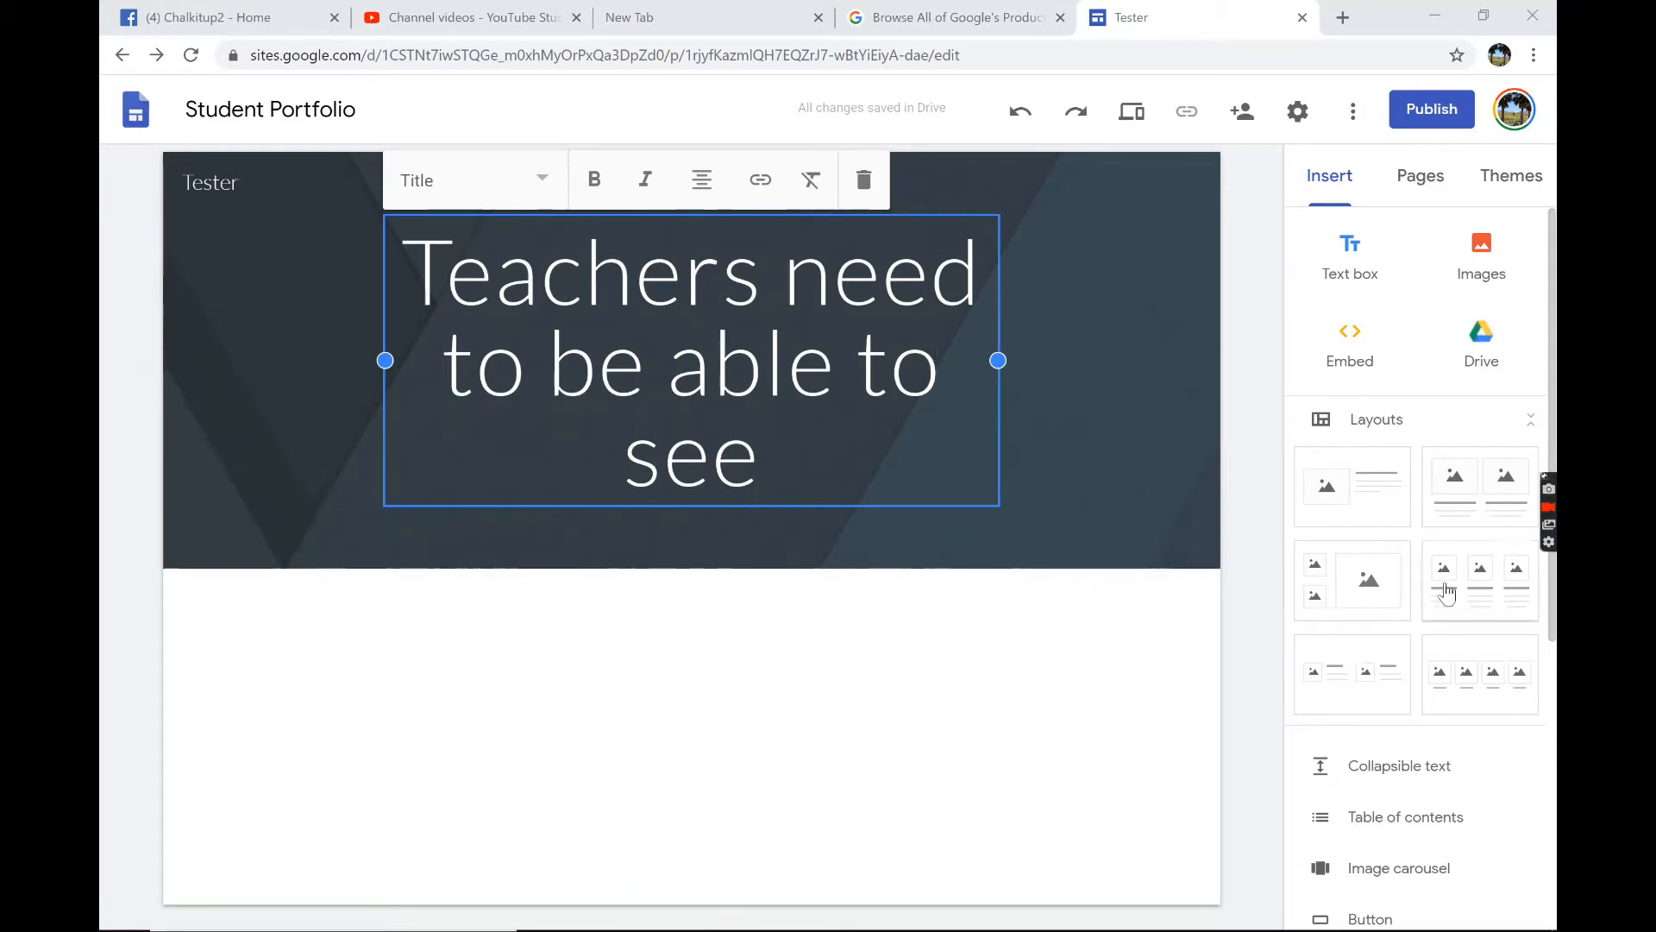
Add the layout with one image beside text and fill its image placeholder with a pink-and-white flower photo from a web search for "flowers".
{"action": "left_click", "coordinate": [1351, 477]}
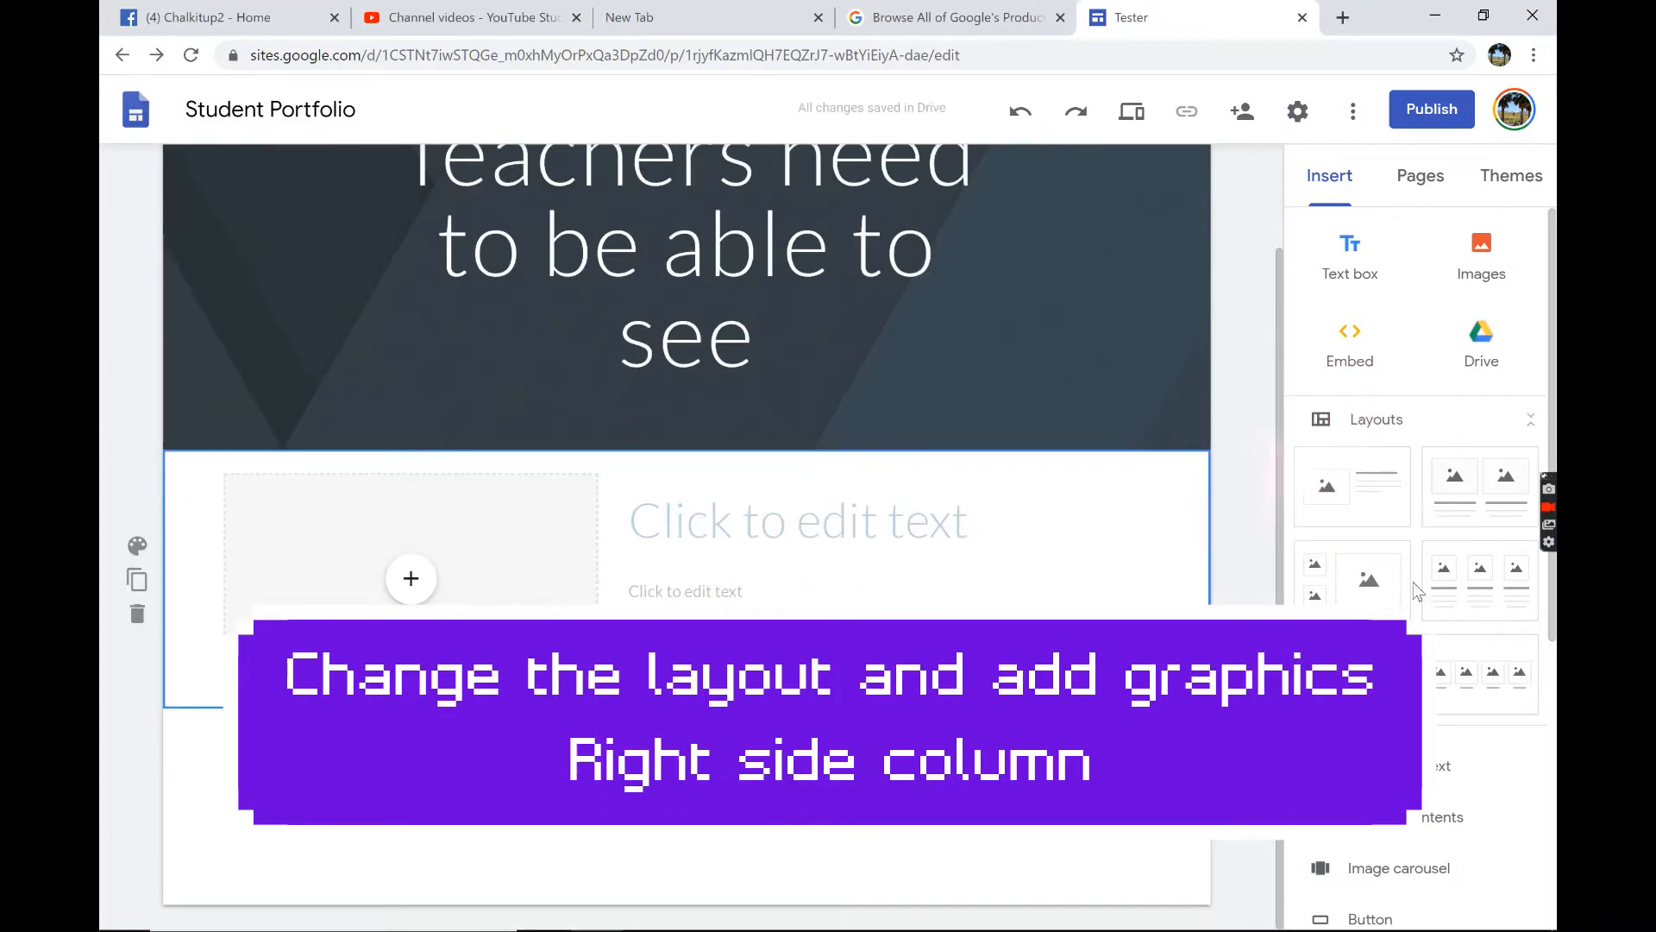
{"action": "left_click", "coordinate": [413, 584]}
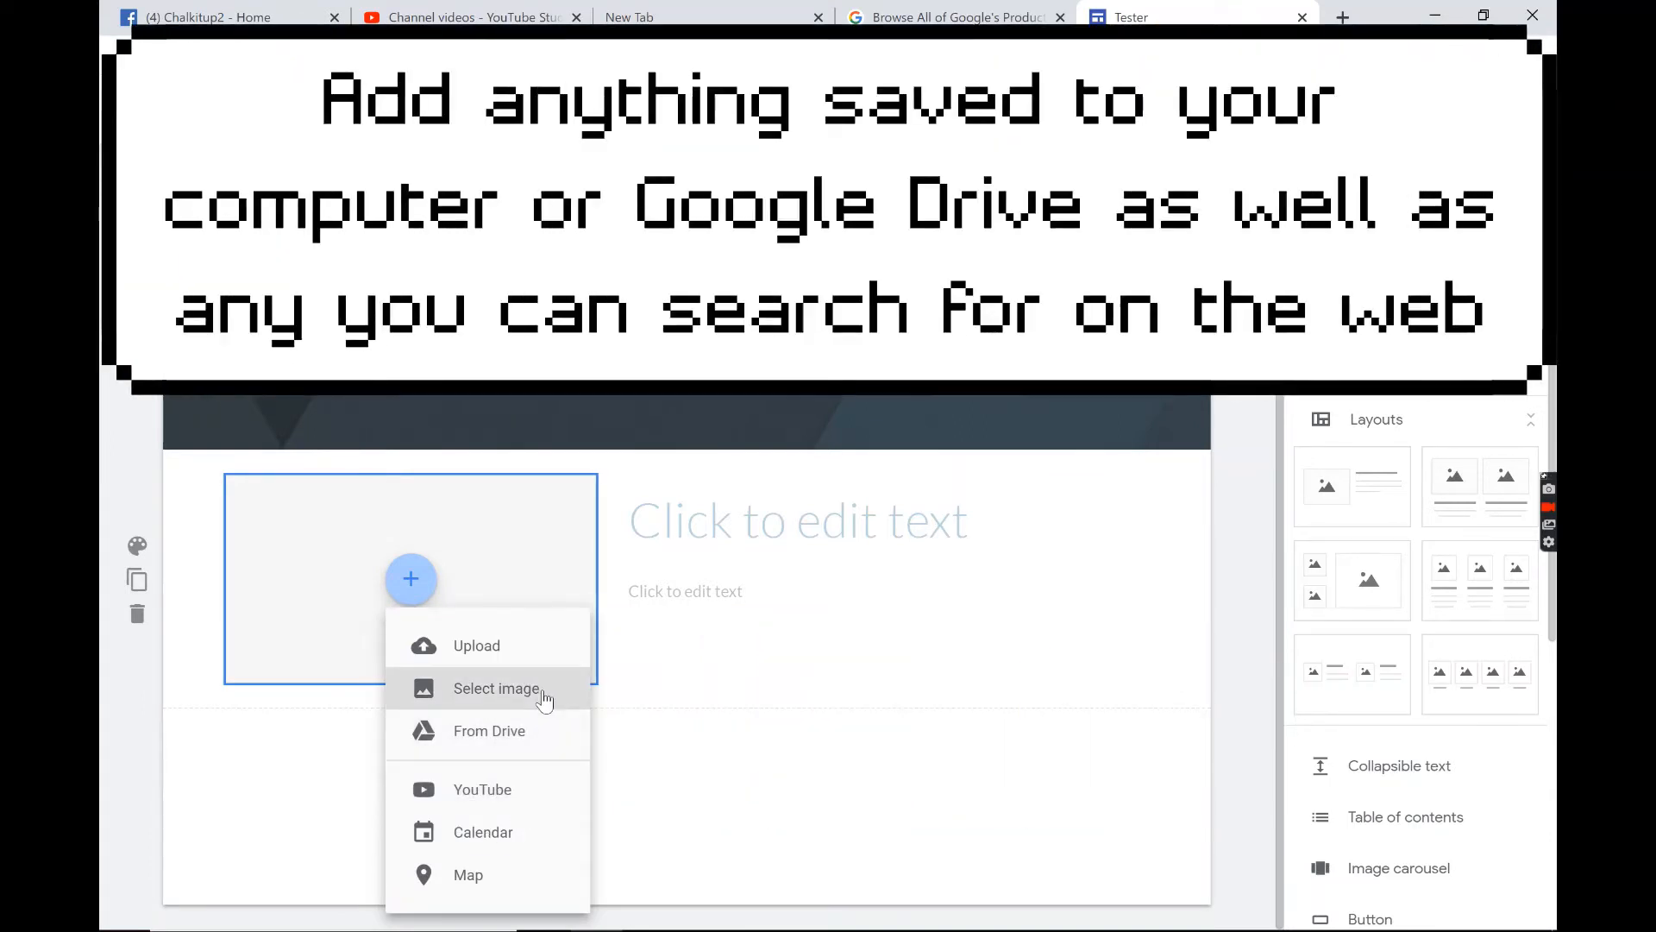
{"action": "left_click", "coordinate": [544, 694]}
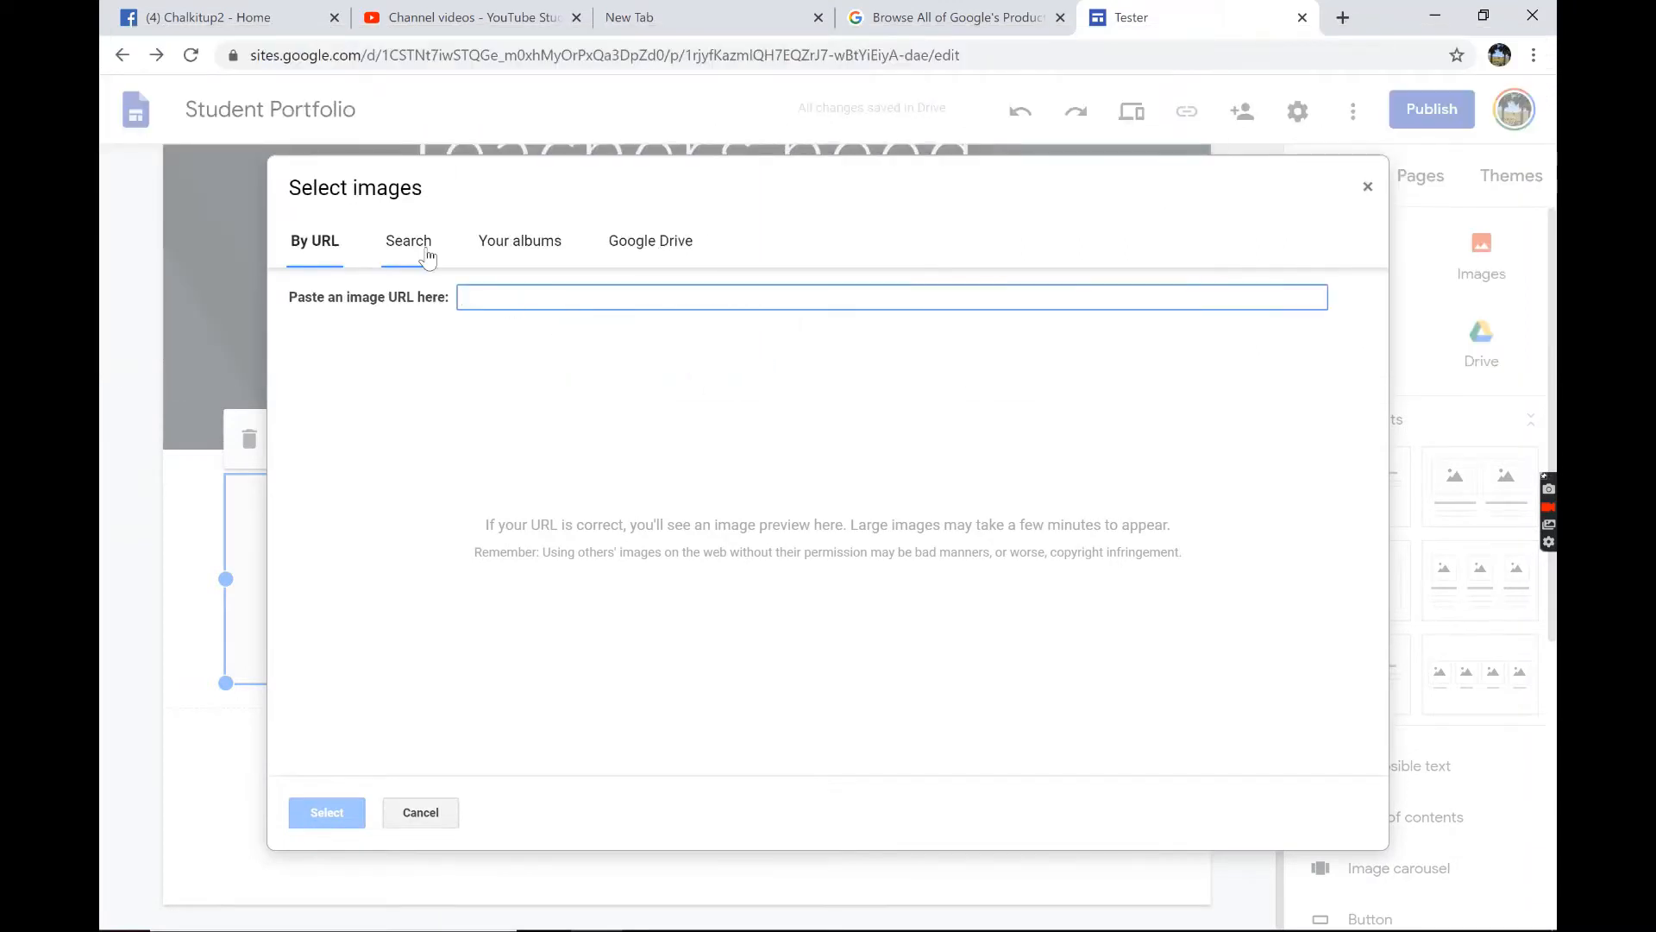
{"action": "left_click", "coordinate": [422, 252]}
{"action": "left_click", "coordinate": [333, 248]}
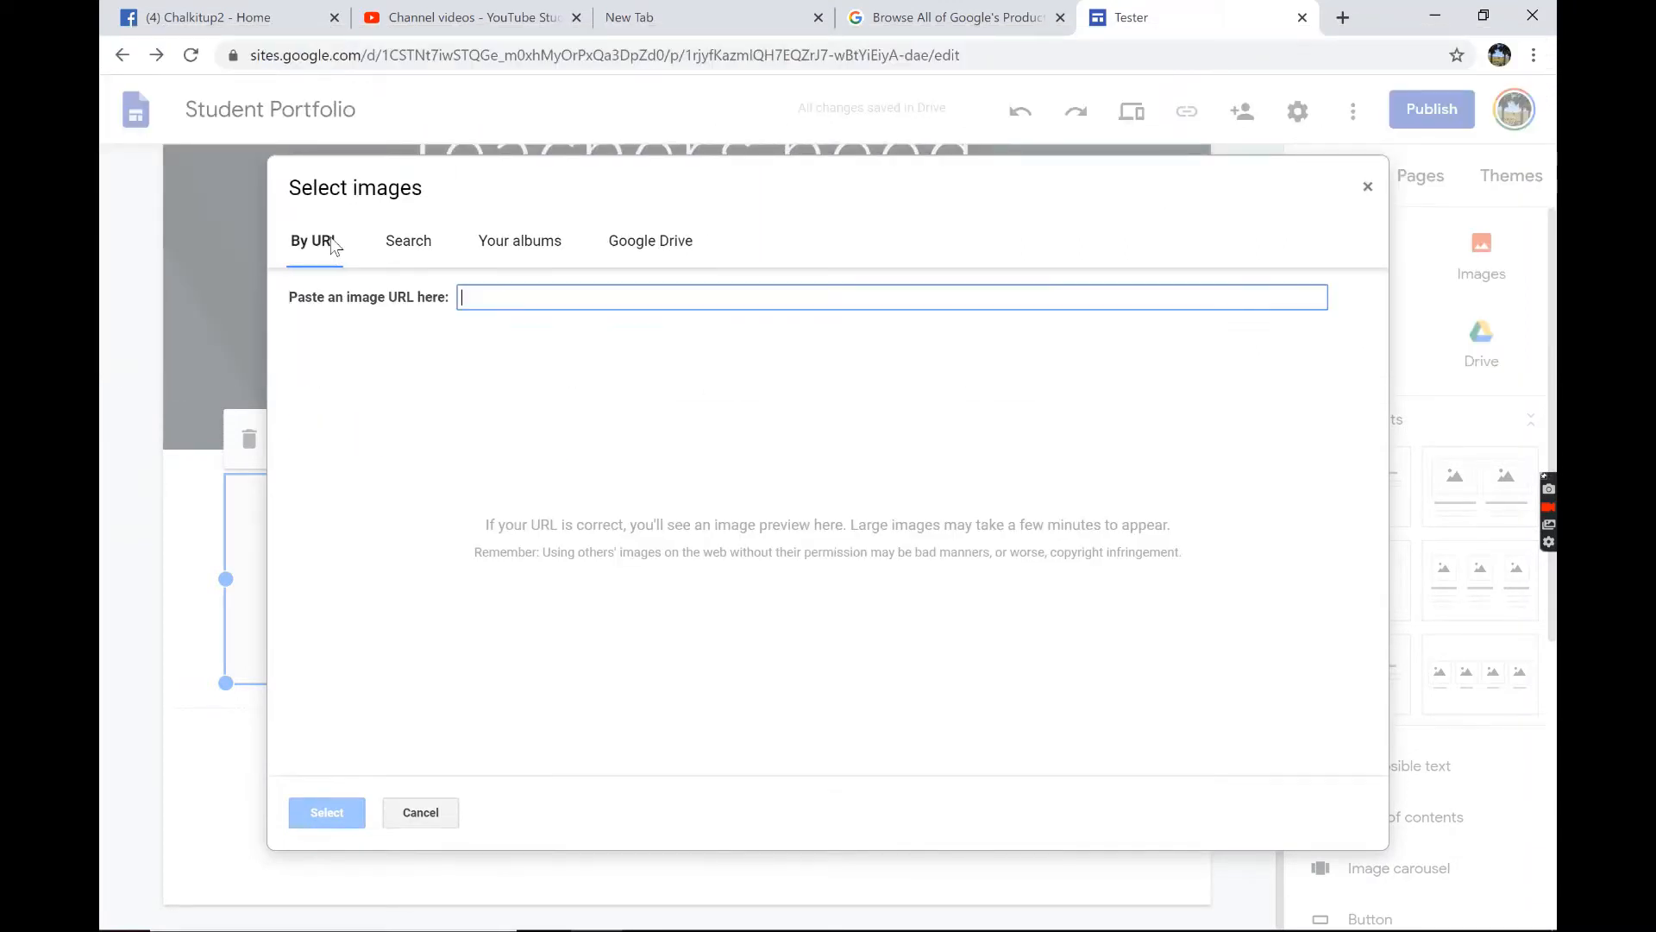
{"action": "left_click", "coordinate": [407, 246]}
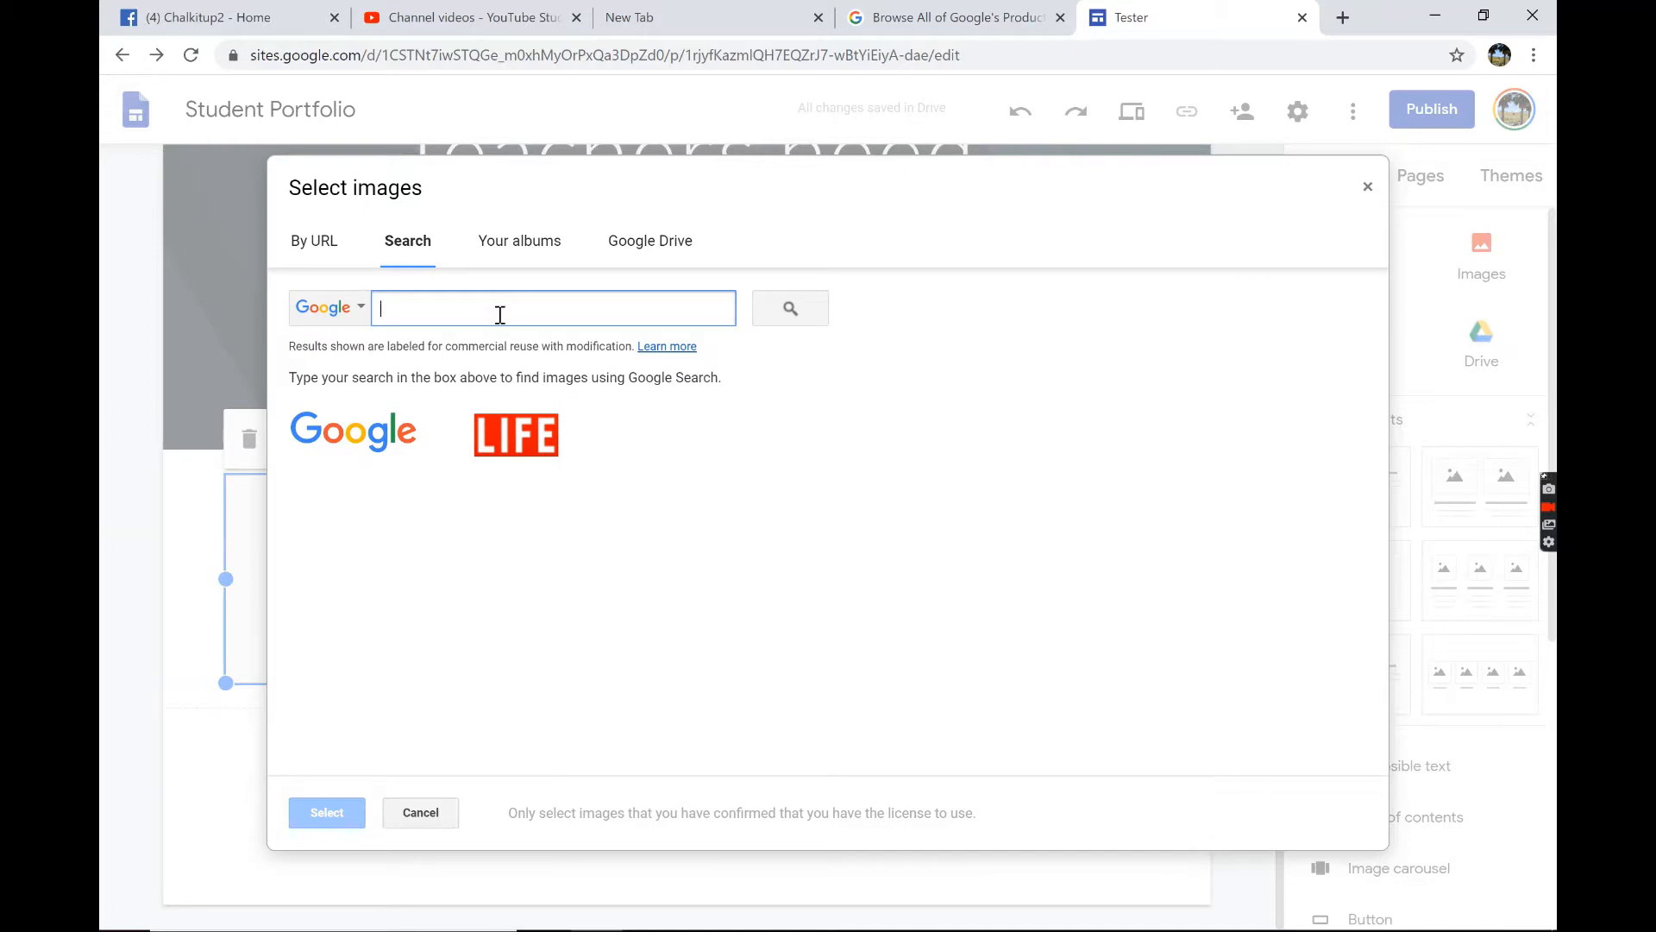
{"action": "type", "text": "flowers"}
{"action": "key", "text": "Return"}
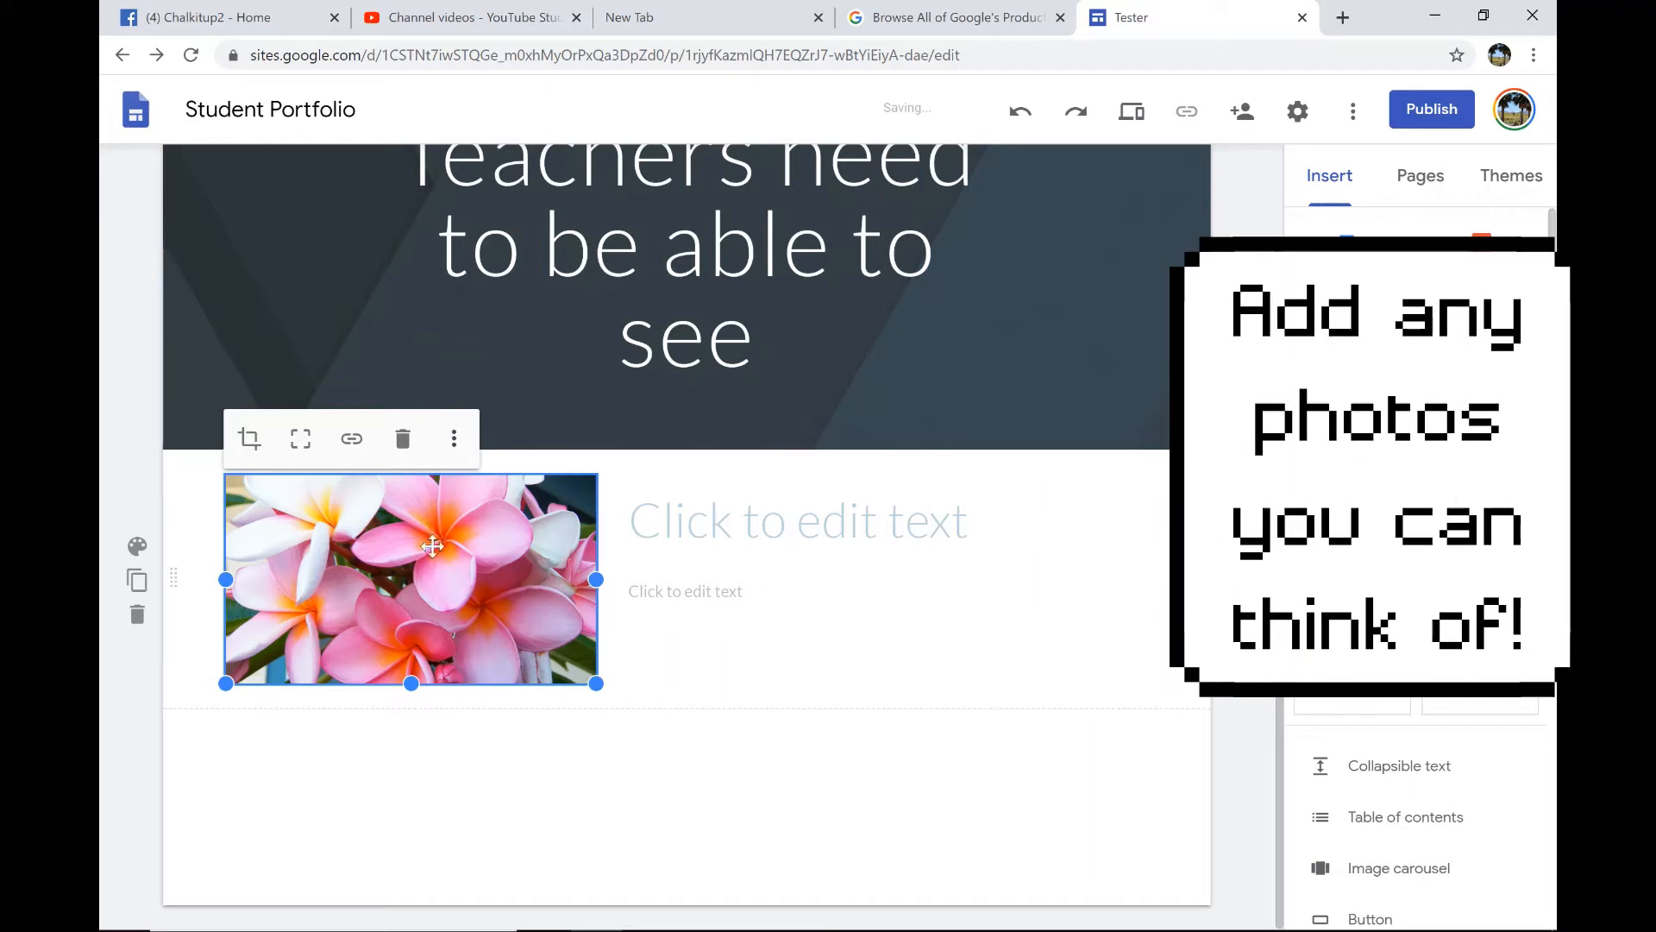
Enter "Title" as the heading beside the flower photo and "Caption" as the body text beneath it.
{"action": "left_click", "coordinate": [828, 515]}
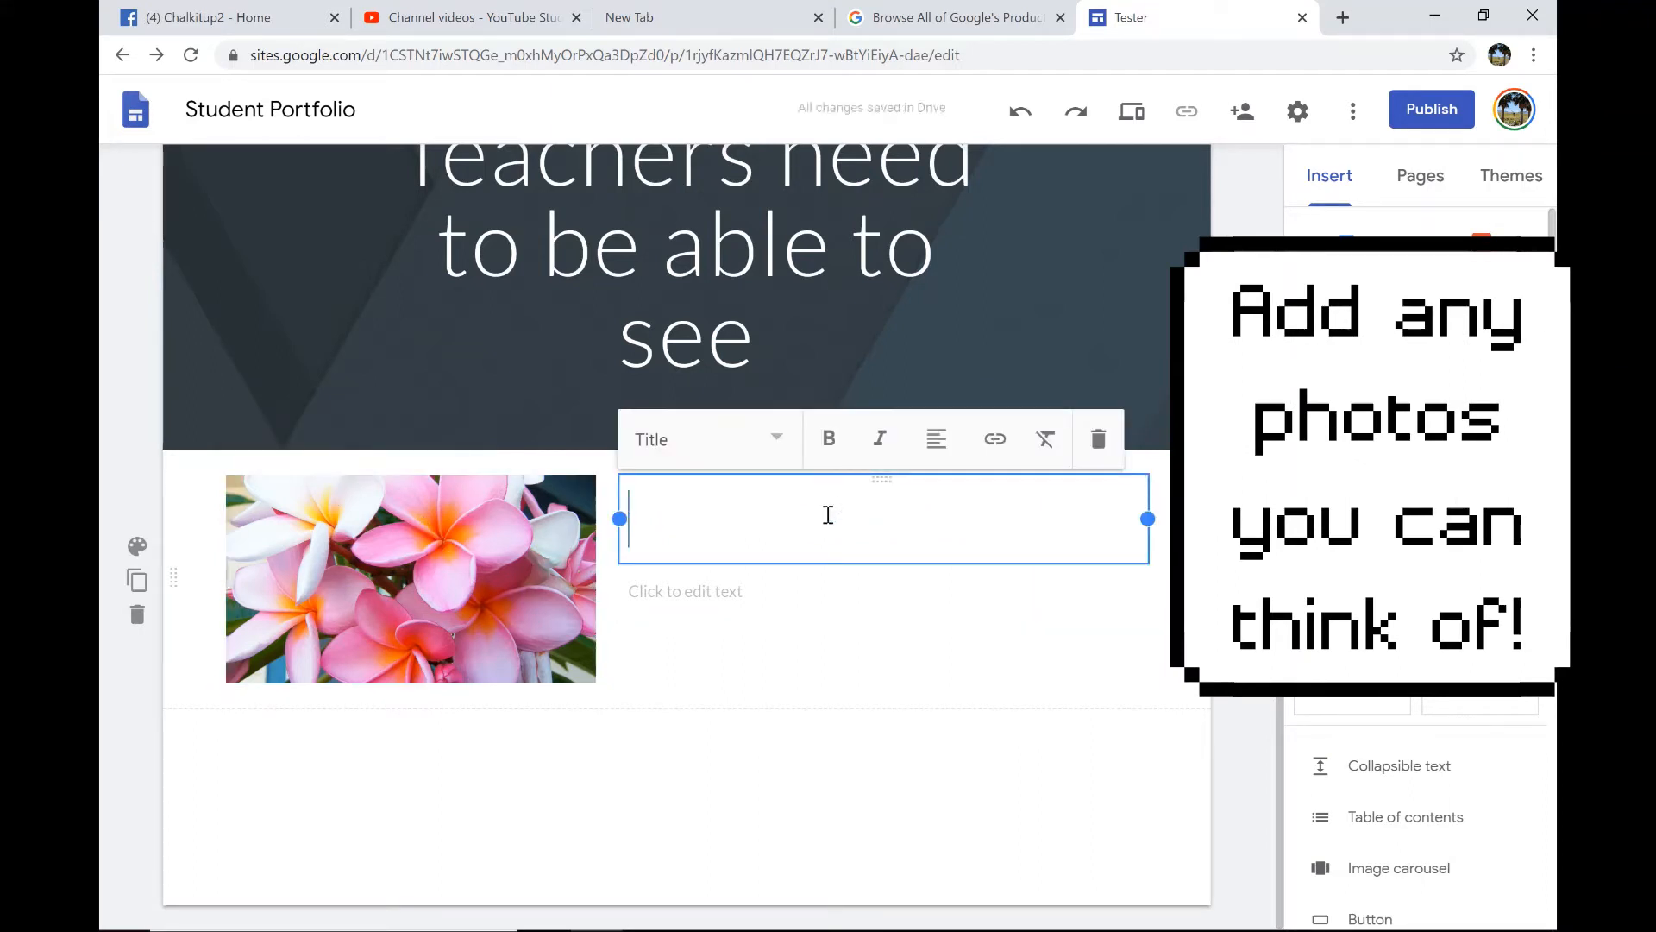
{"action": "type", "text": "Title"}
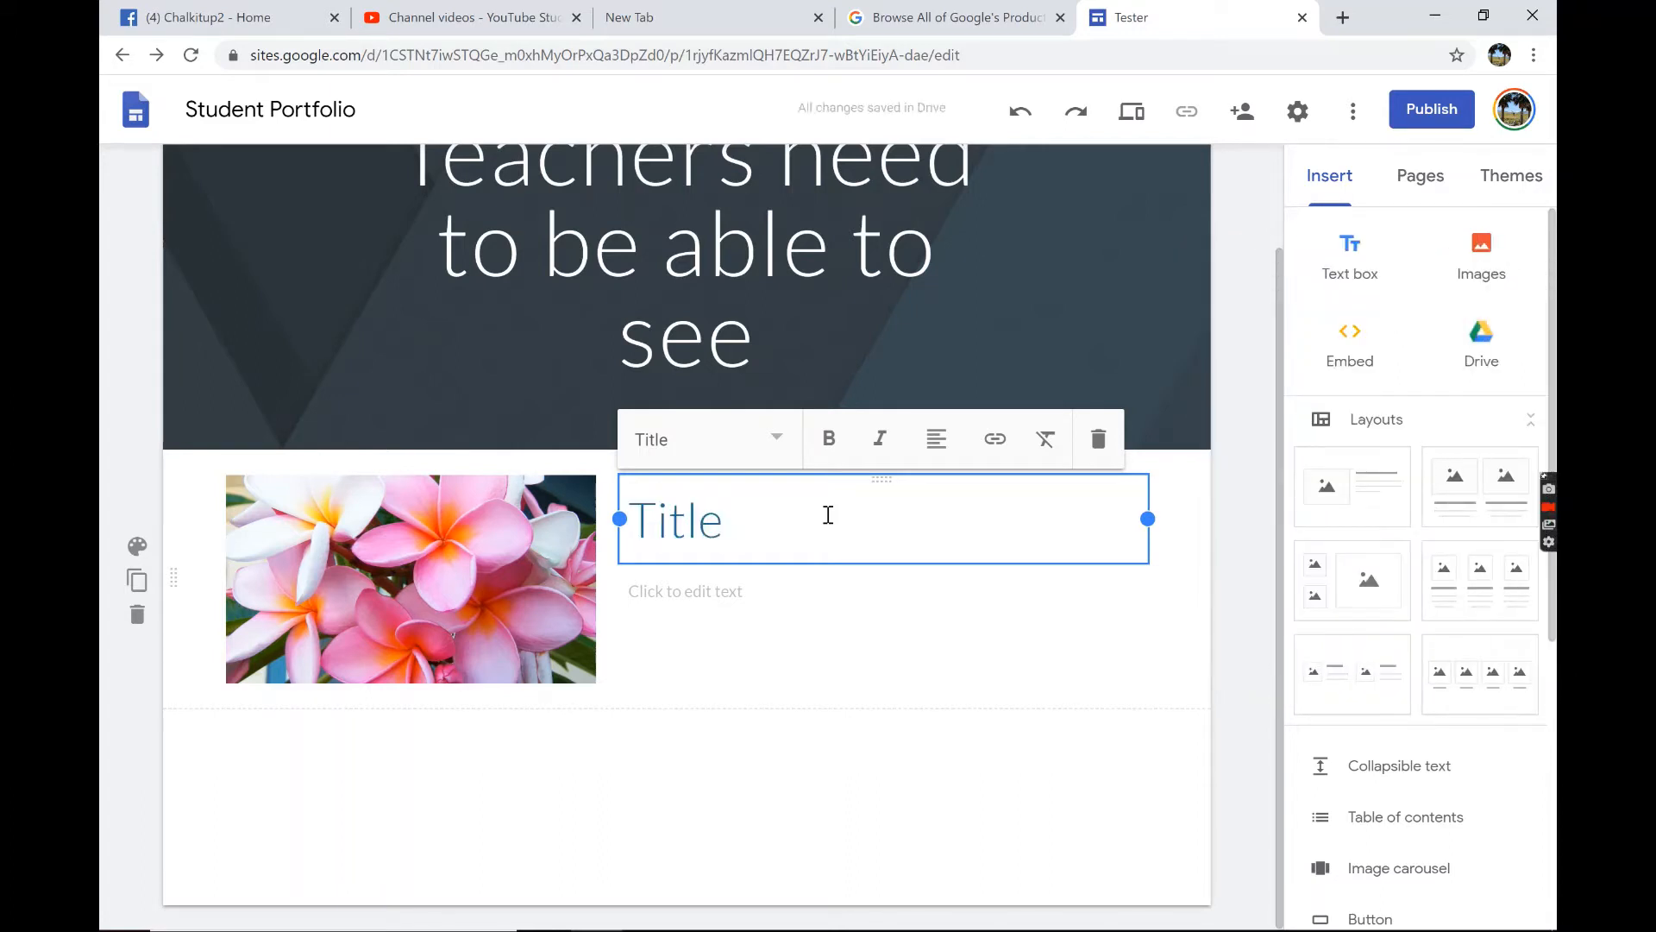
{"action": "left_click", "coordinate": [809, 606]}
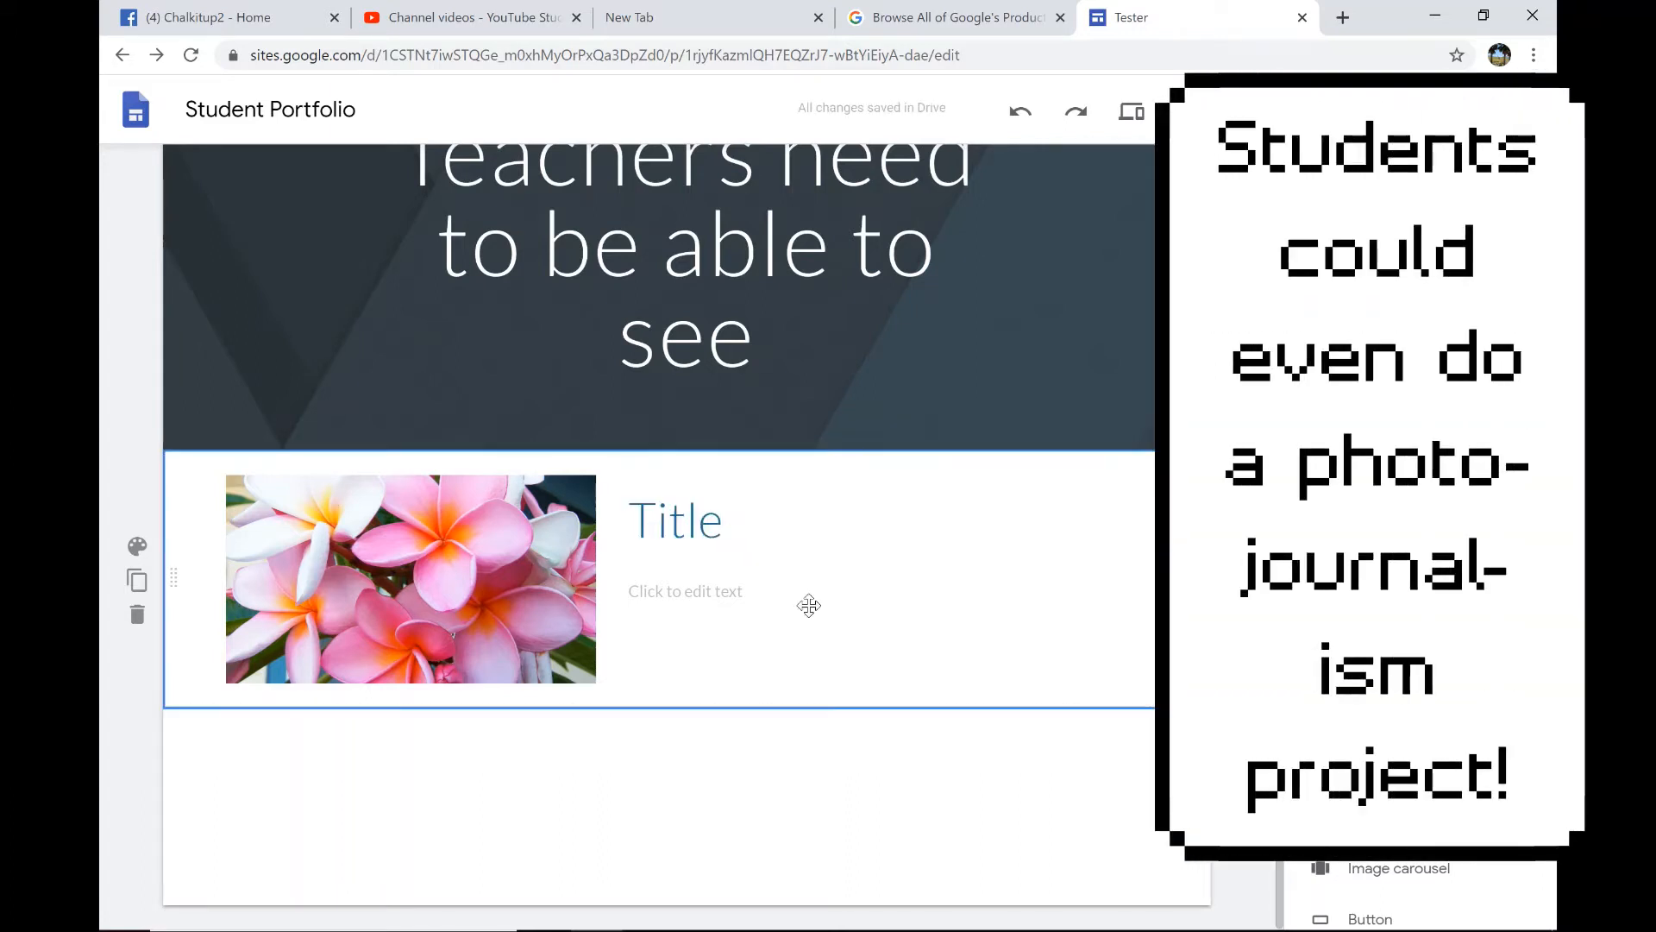
{"action": "left_click", "coordinate": [803, 590]}
{"action": "type", "text": "Caption"}
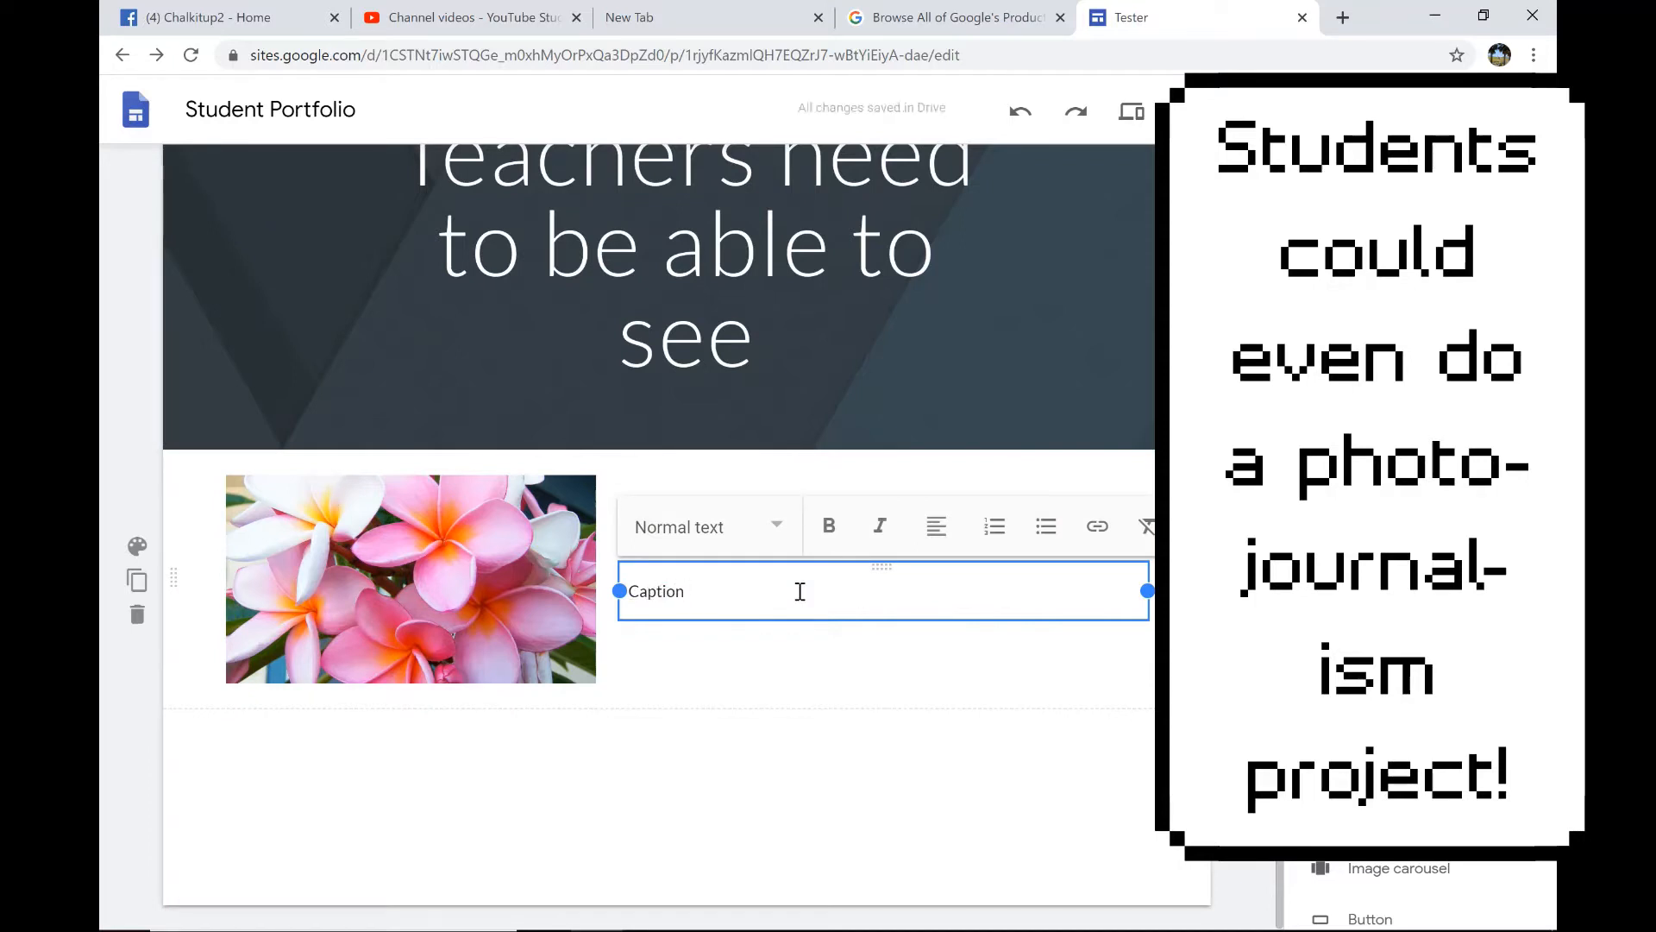
Add the layout with three captioned images and fill its first image placeholder with a dark-suited Batman photo from a web search for "batman".
{"action": "left_click", "coordinate": [757, 674]}
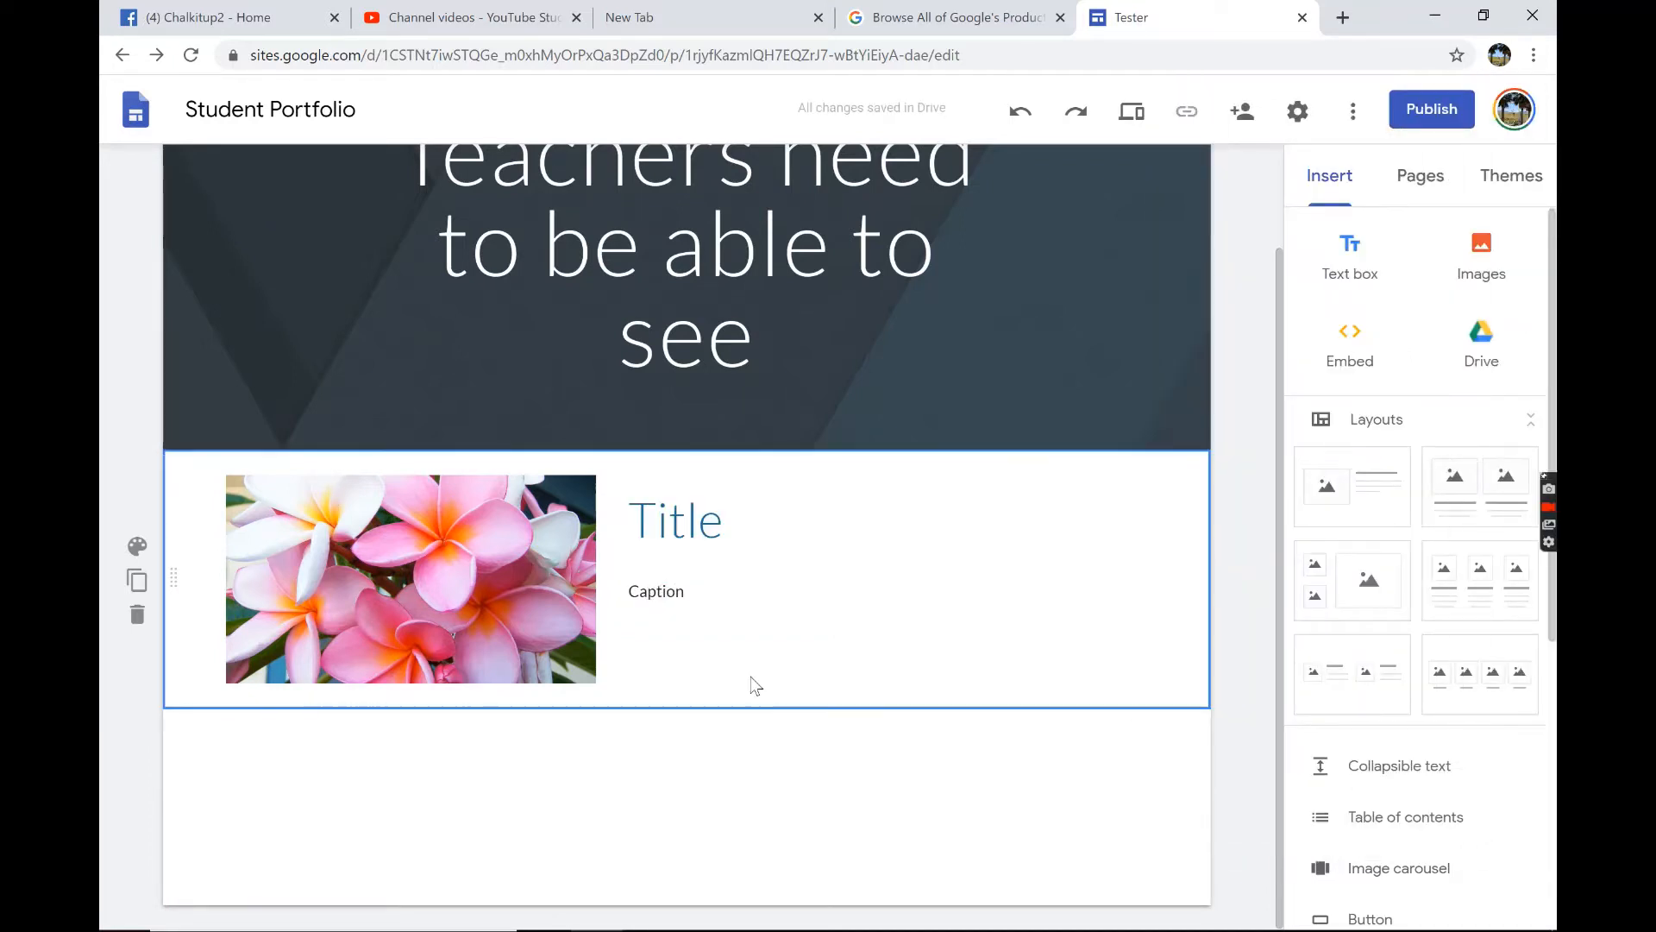
{"action": "left_click", "coordinate": [1443, 604]}
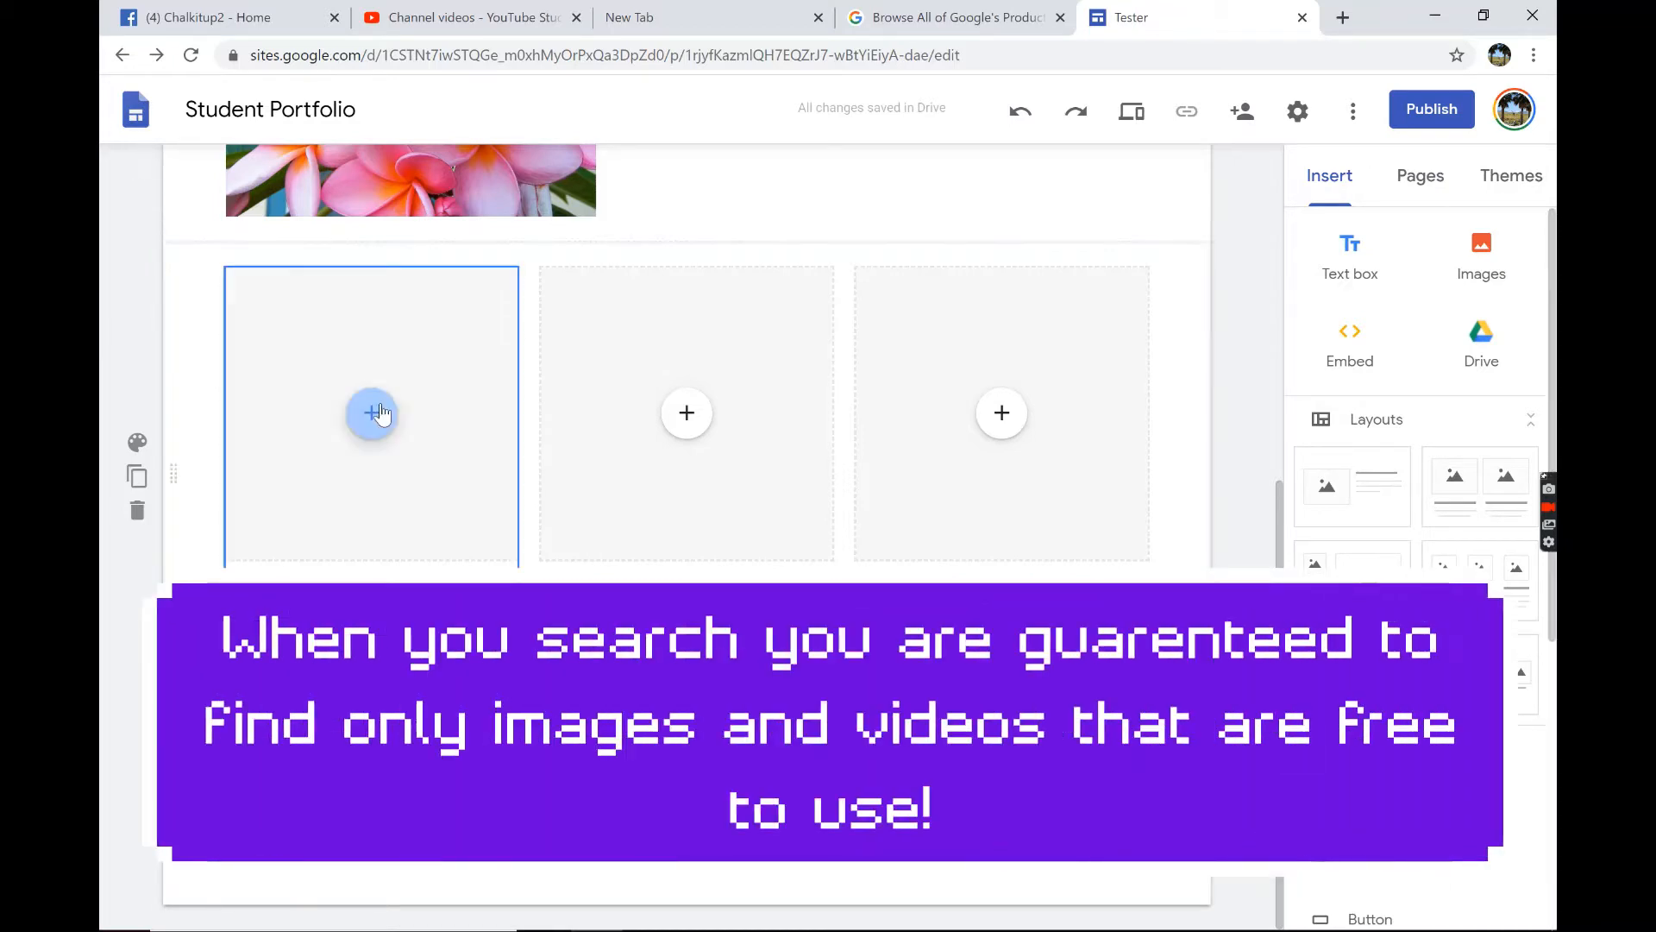
{"action": "left_click", "coordinate": [371, 411]}
{"action": "left_click", "coordinate": [434, 539]}
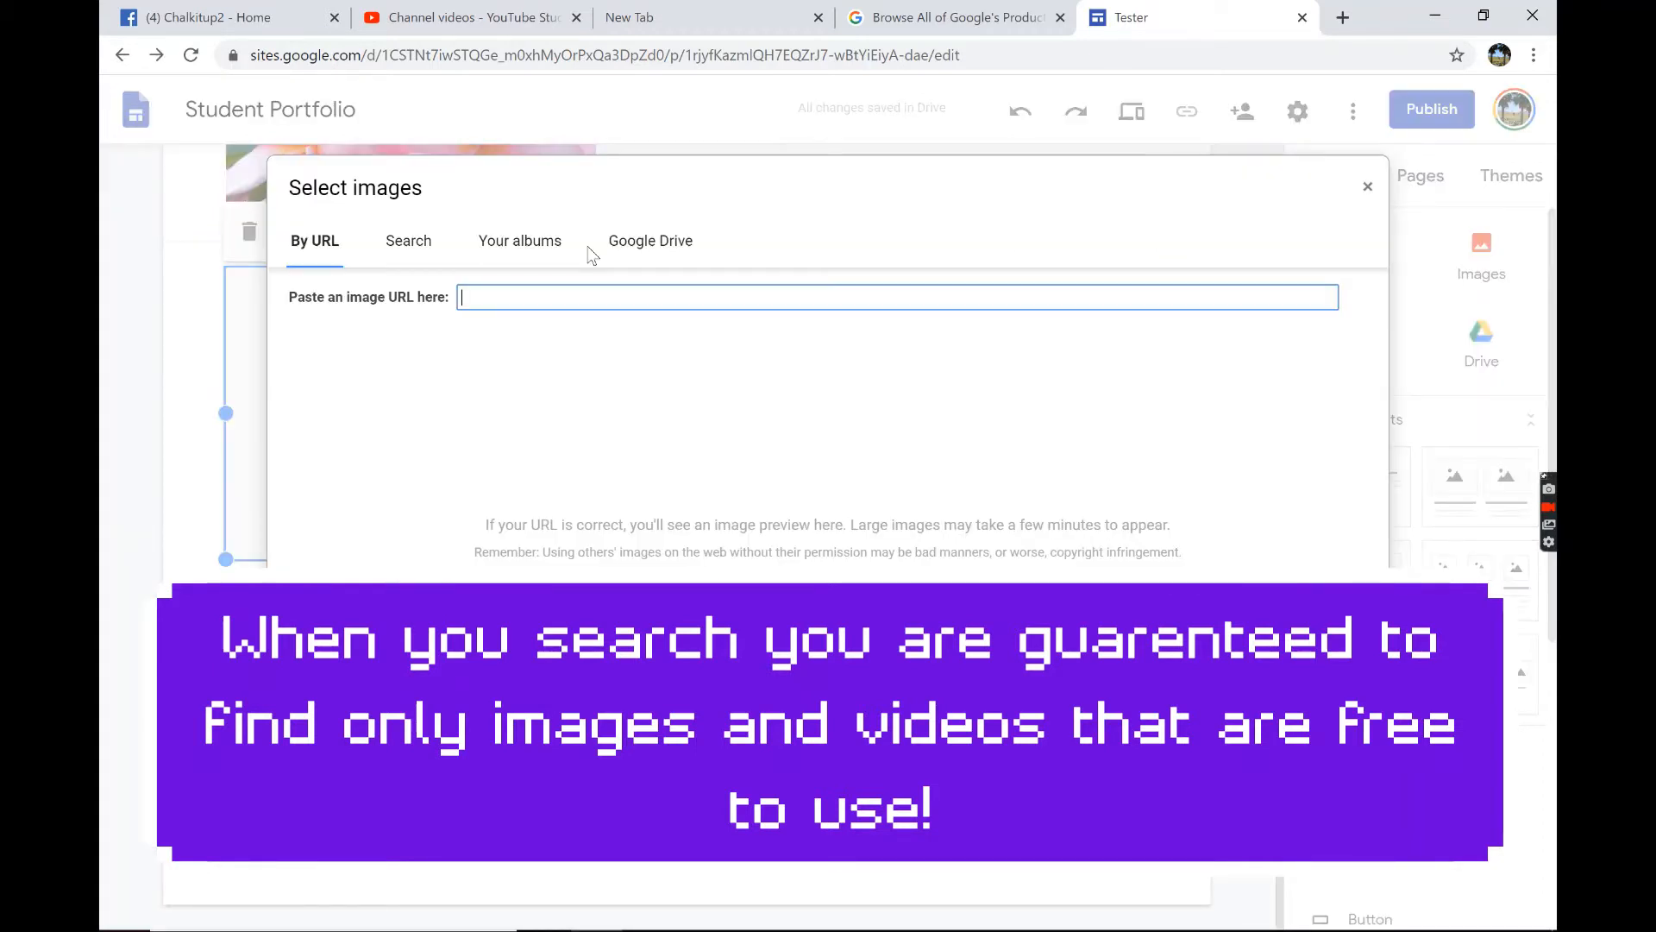
{"action": "left_click", "coordinate": [408, 240]}
{"action": "type", "text": "batman"}
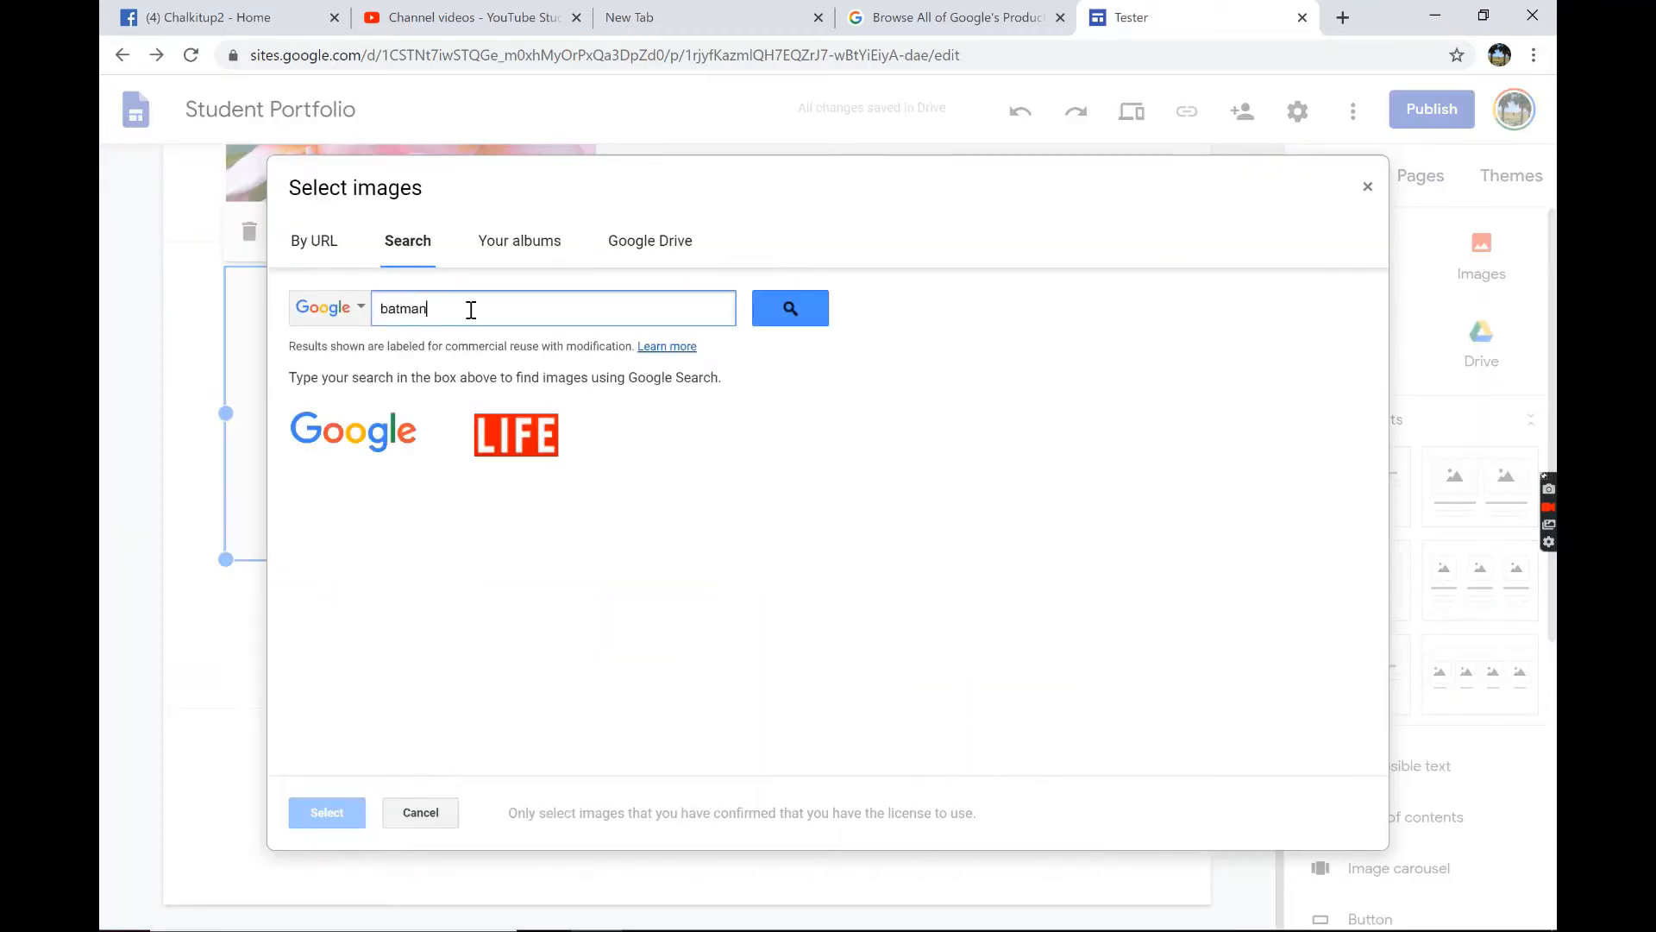
{"action": "key", "text": "Return"}
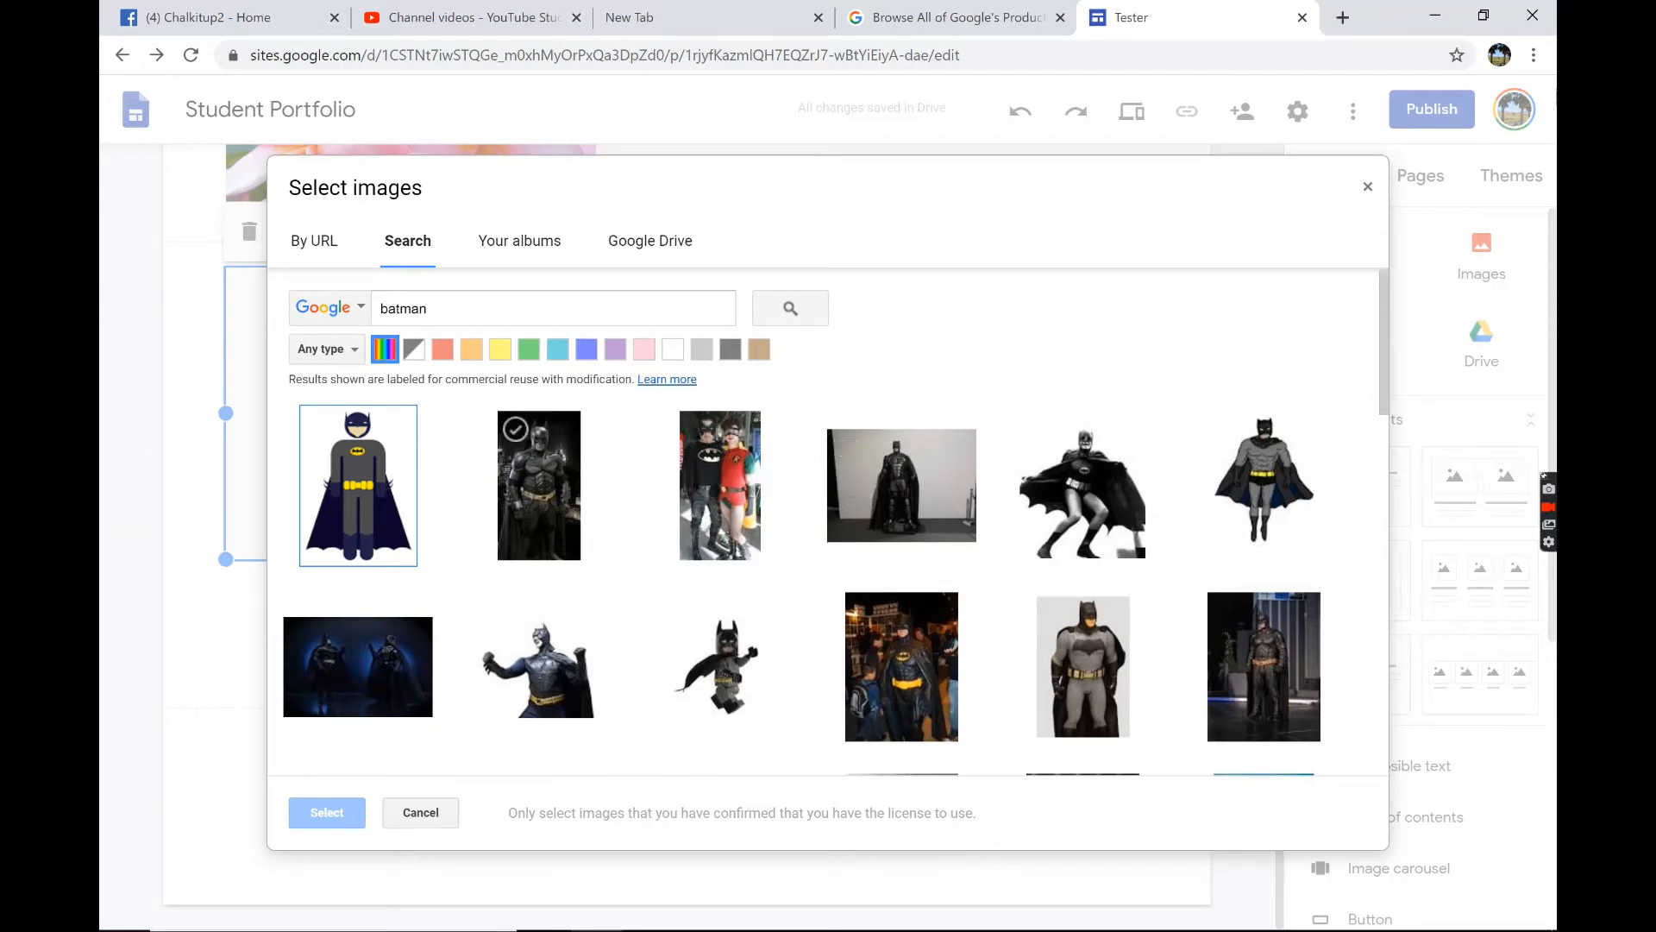
Enter "Batman" as the heading under the Batman photo and "Character analysis" as the body text beneath it.
{"action": "left_click", "coordinate": [399, 606]}
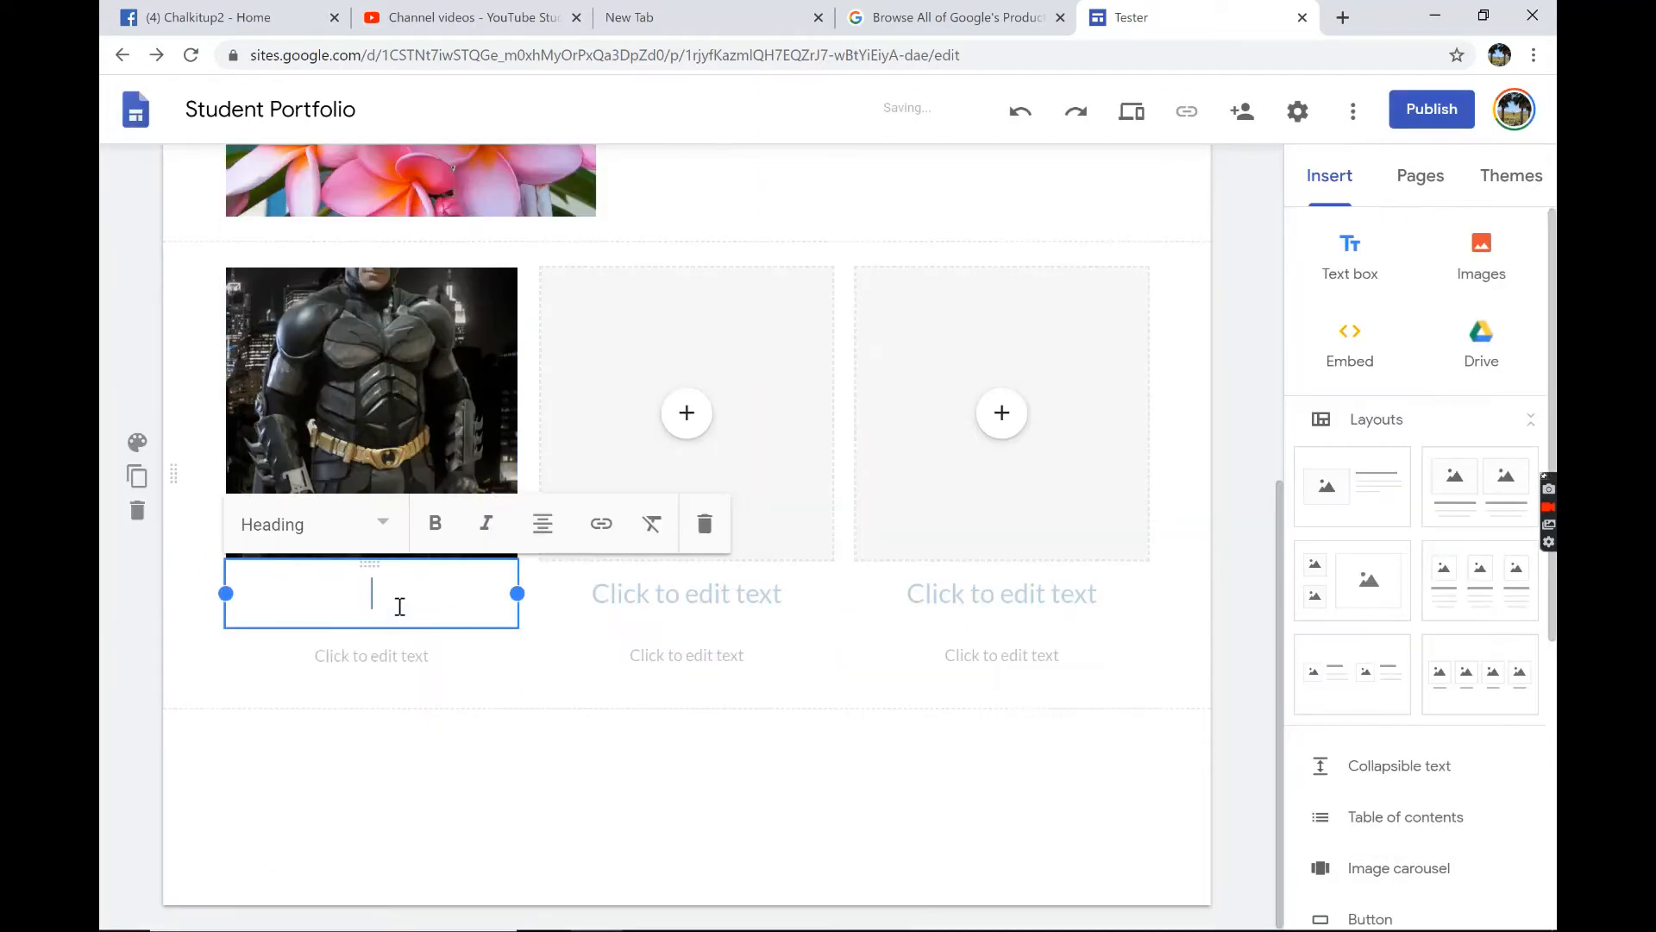
{"action": "type", "text": "Batman"}
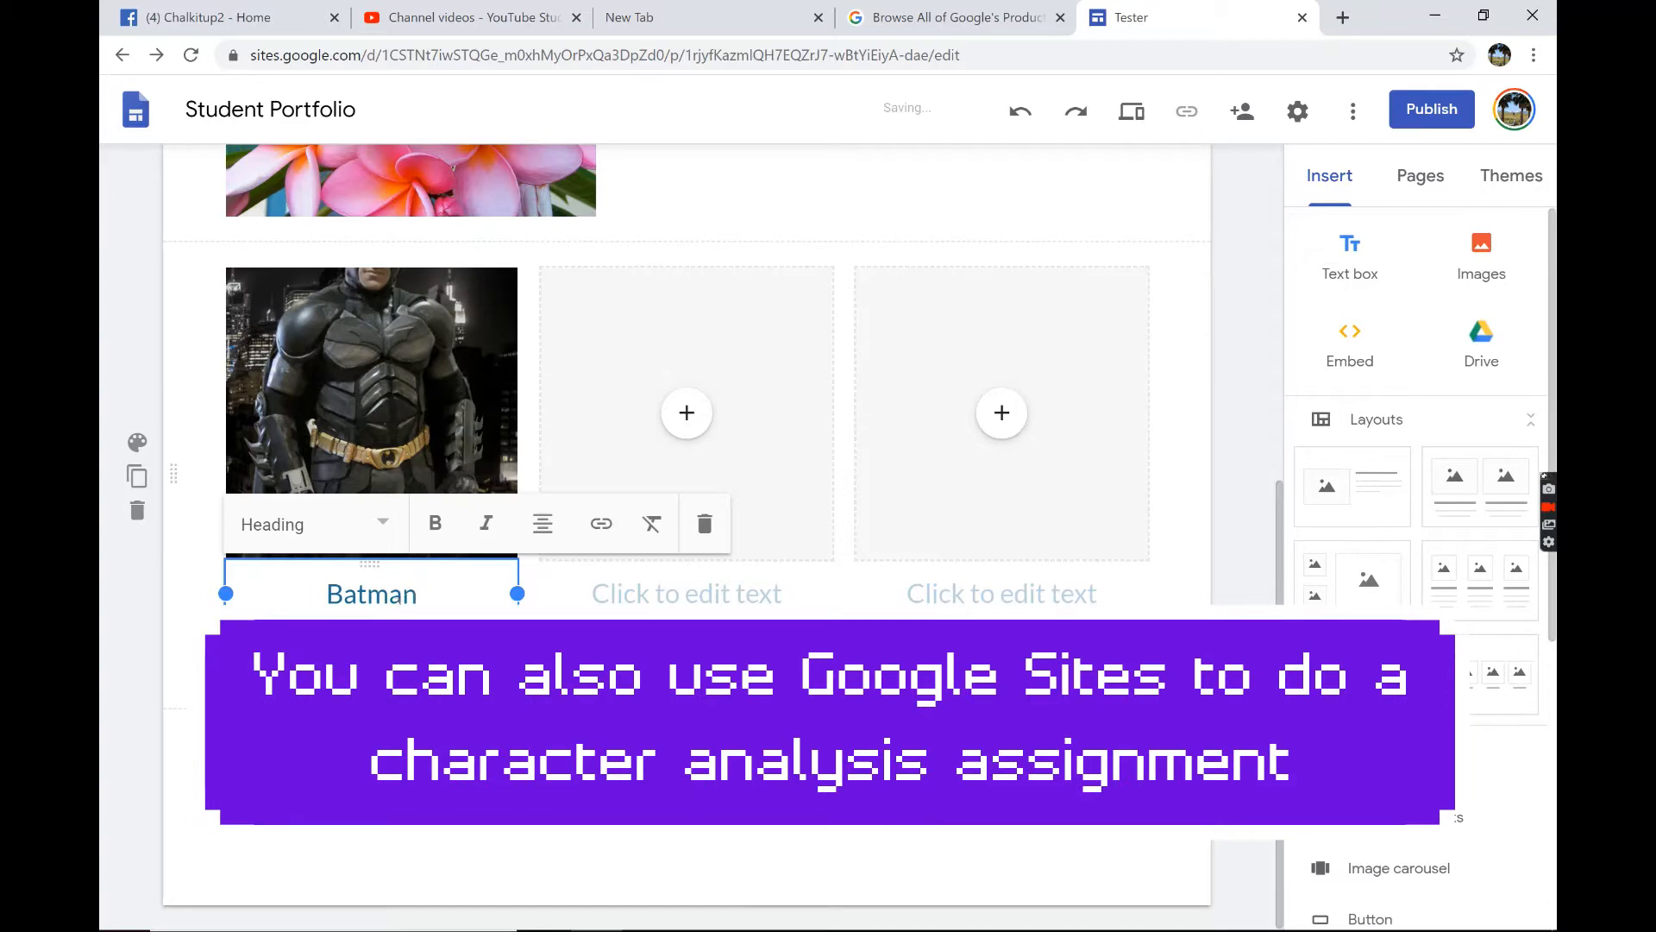
{"action": "key", "text": "Return"}
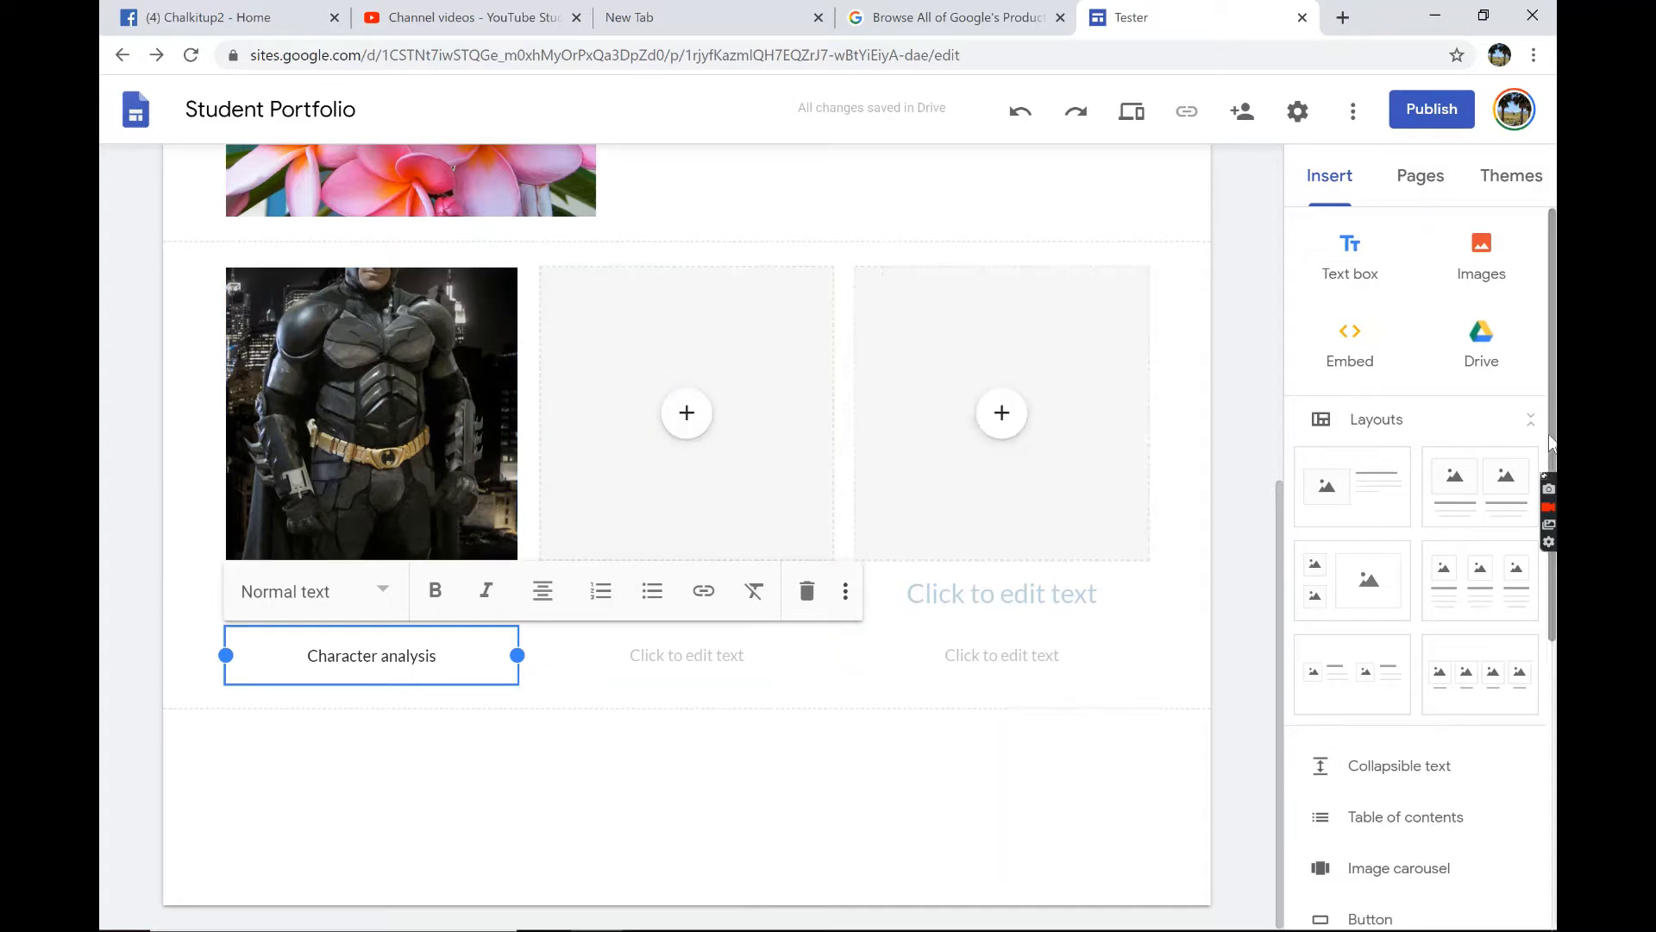
{"action": "left_click", "coordinate": [1553, 359]}
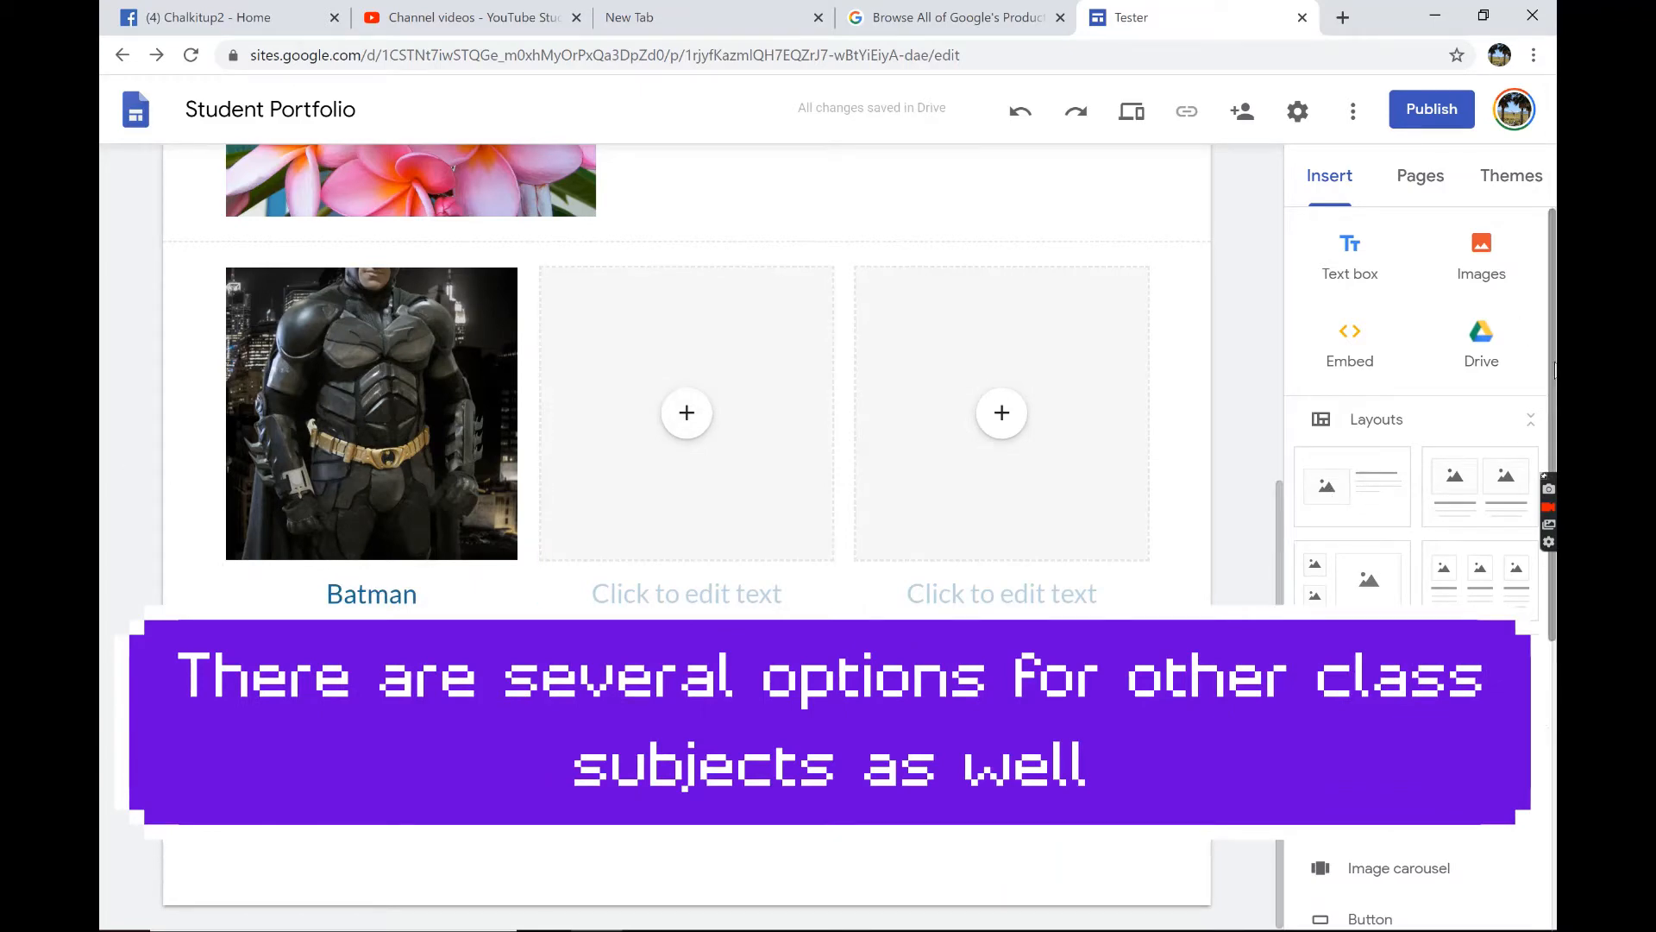
{"action": "mouse_move", "coordinate": [1555, 369]}
{"action": "left_mouse_down"}
{"action": "mouse_move", "coordinate": [1552, 753]}
{"action": "mouse_move", "coordinate": [1550, 345]}
{"action": "left_mouse_up"}
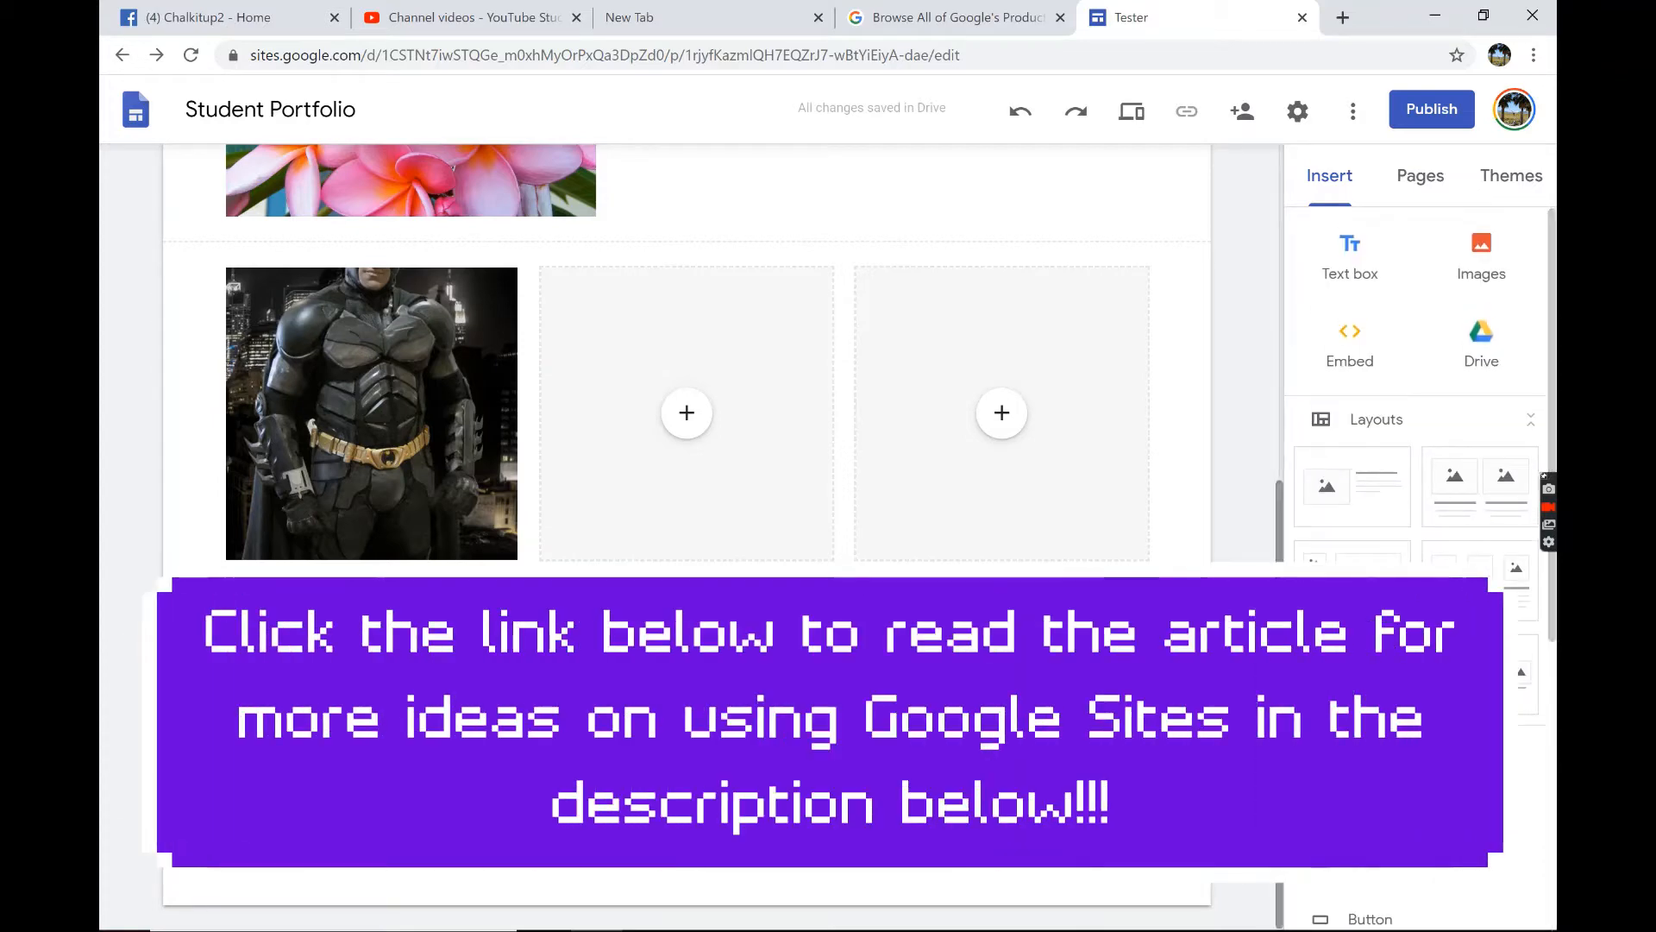
{"action": "scroll", "coordinate": [1280, 364], "scroll_direction": "up", "scroll_amount": 7}
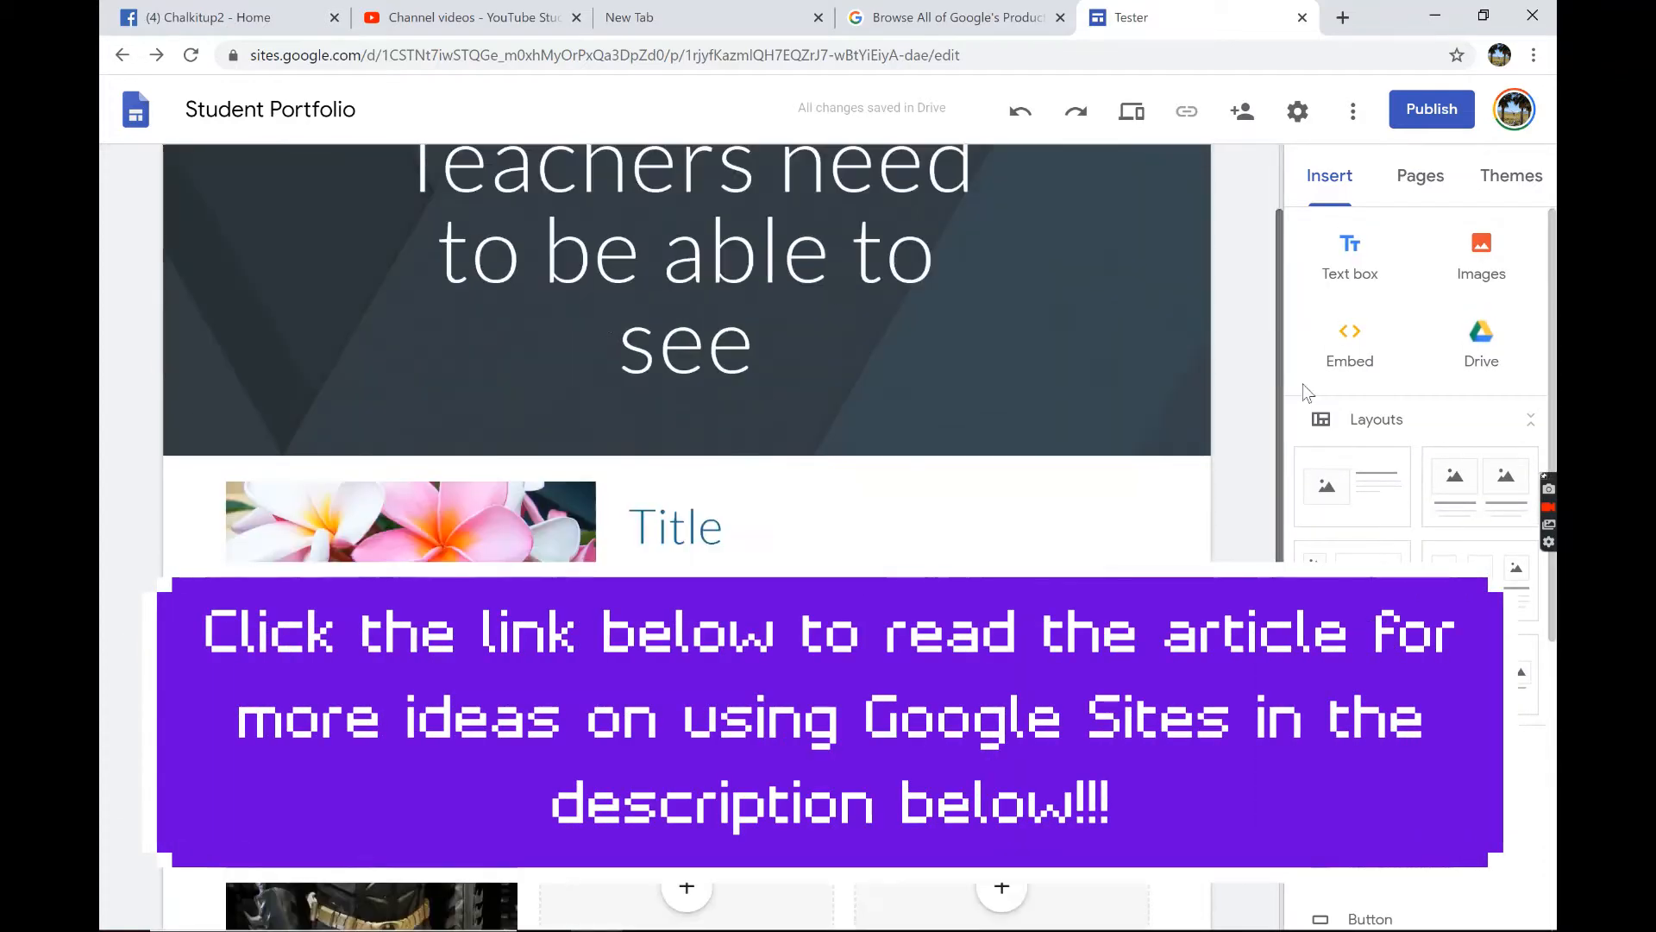
{"action": "left_click_drag", "start_coordinate": [1551, 345], "coordinate": [1550, 638]}
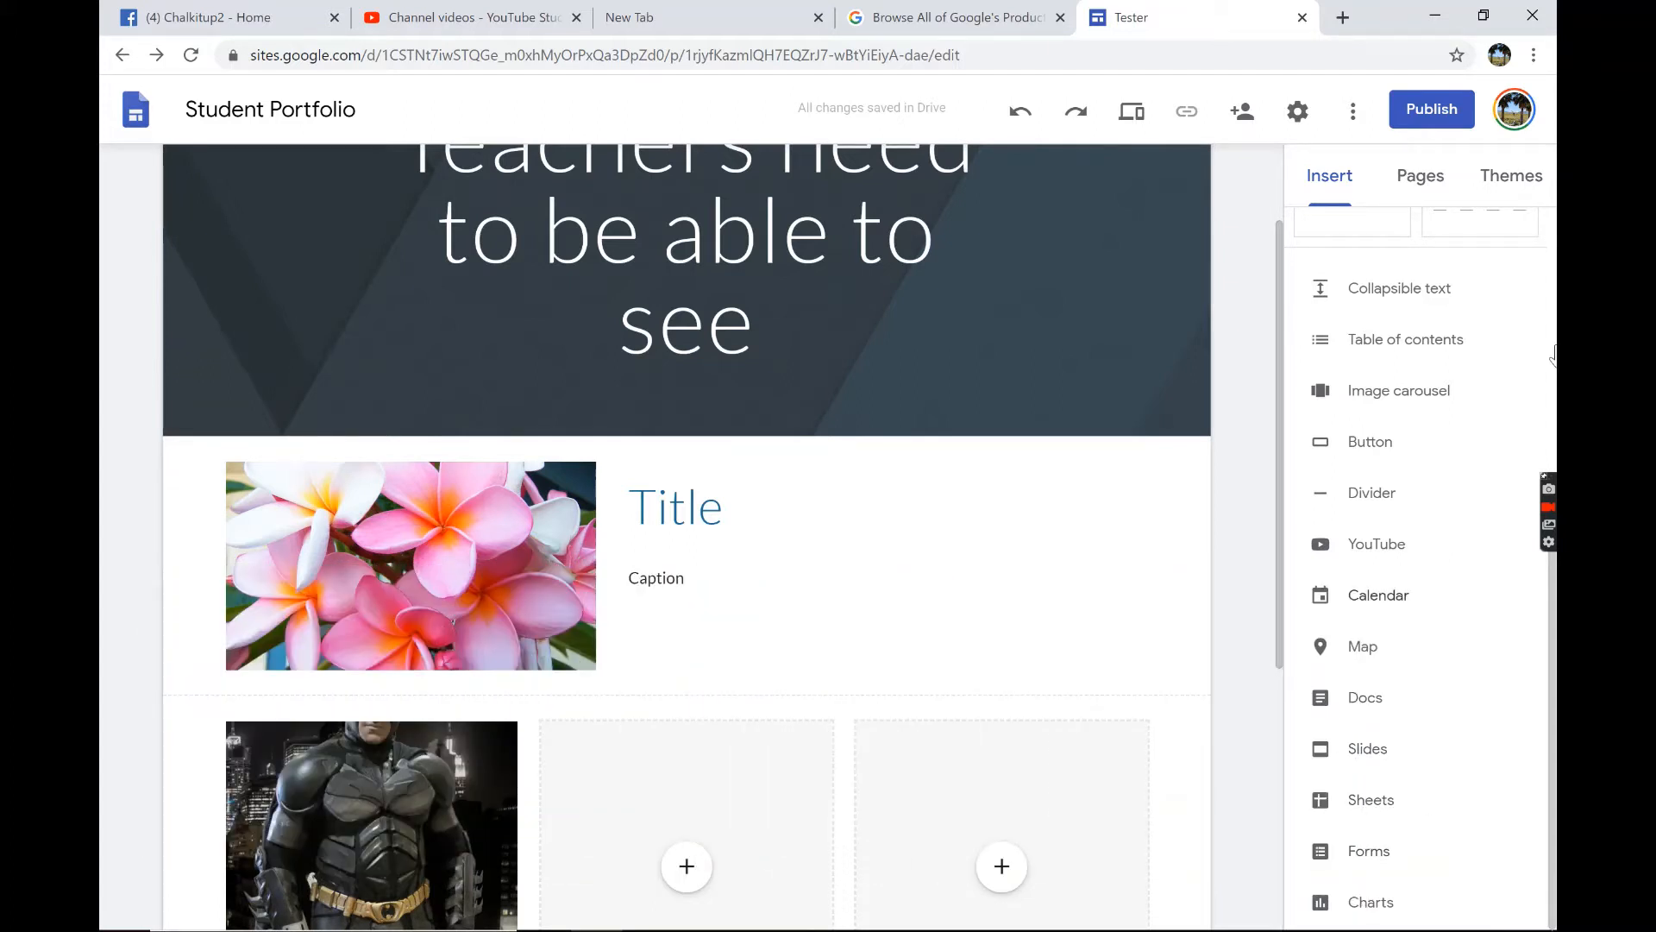
{"action": "scroll", "coordinate": [1553, 690], "scroll_direction": "up", "scroll_amount": 5}
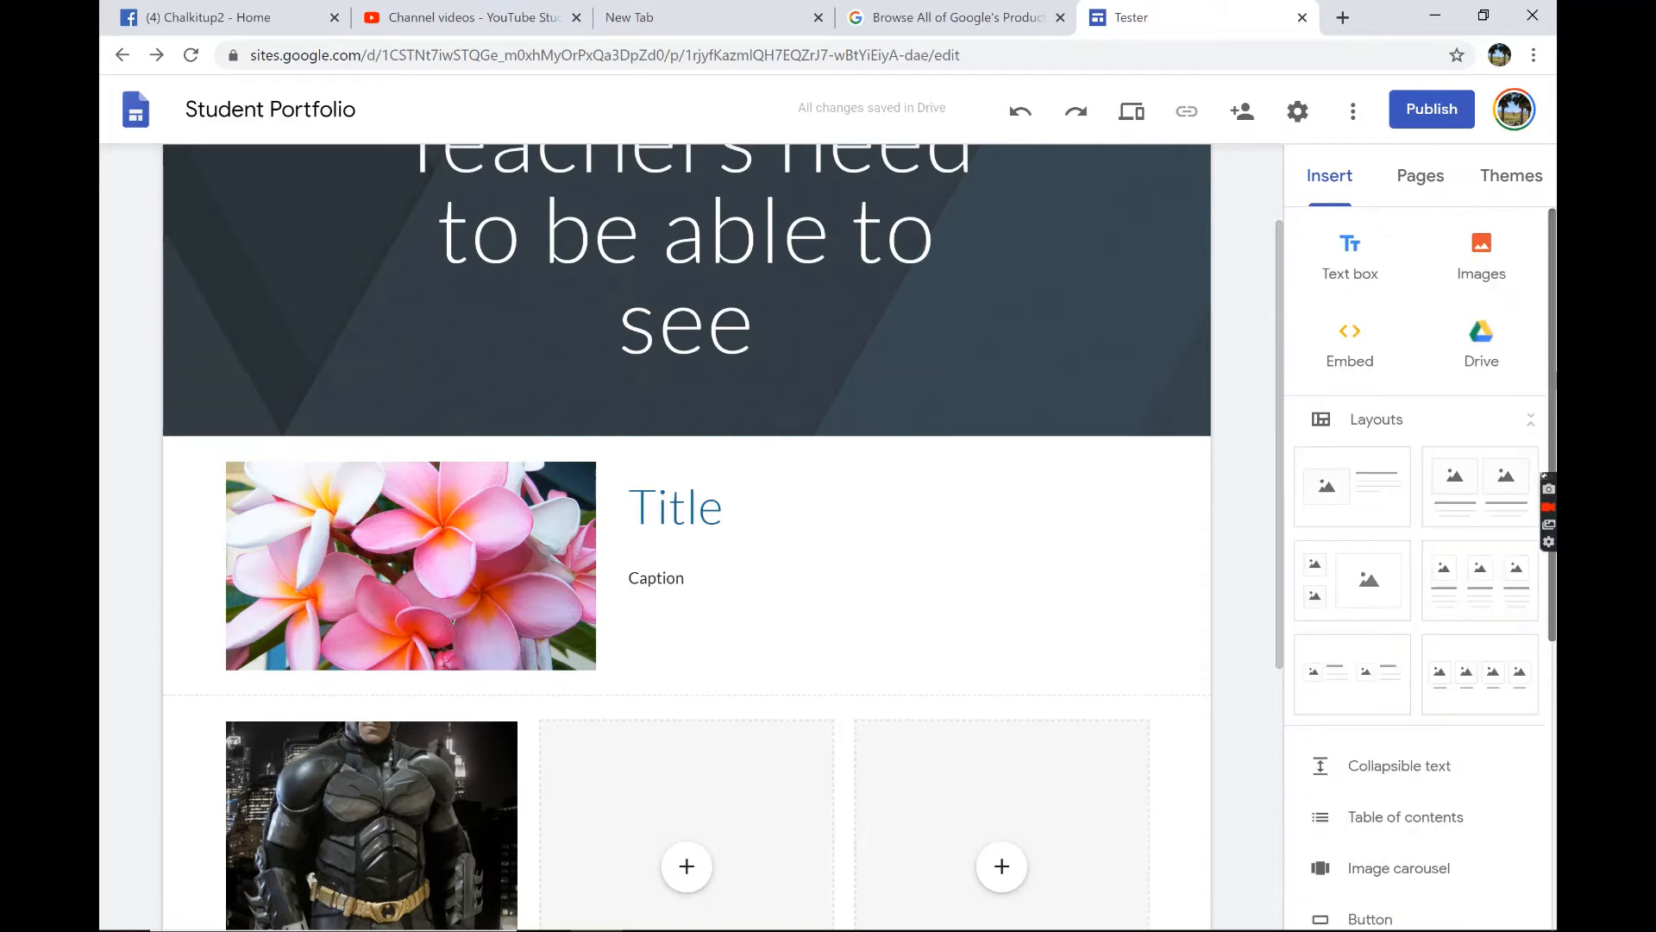
Add a new page to the site named "Quarter 1 Project".
{"action": "left_click", "coordinate": [1419, 175]}
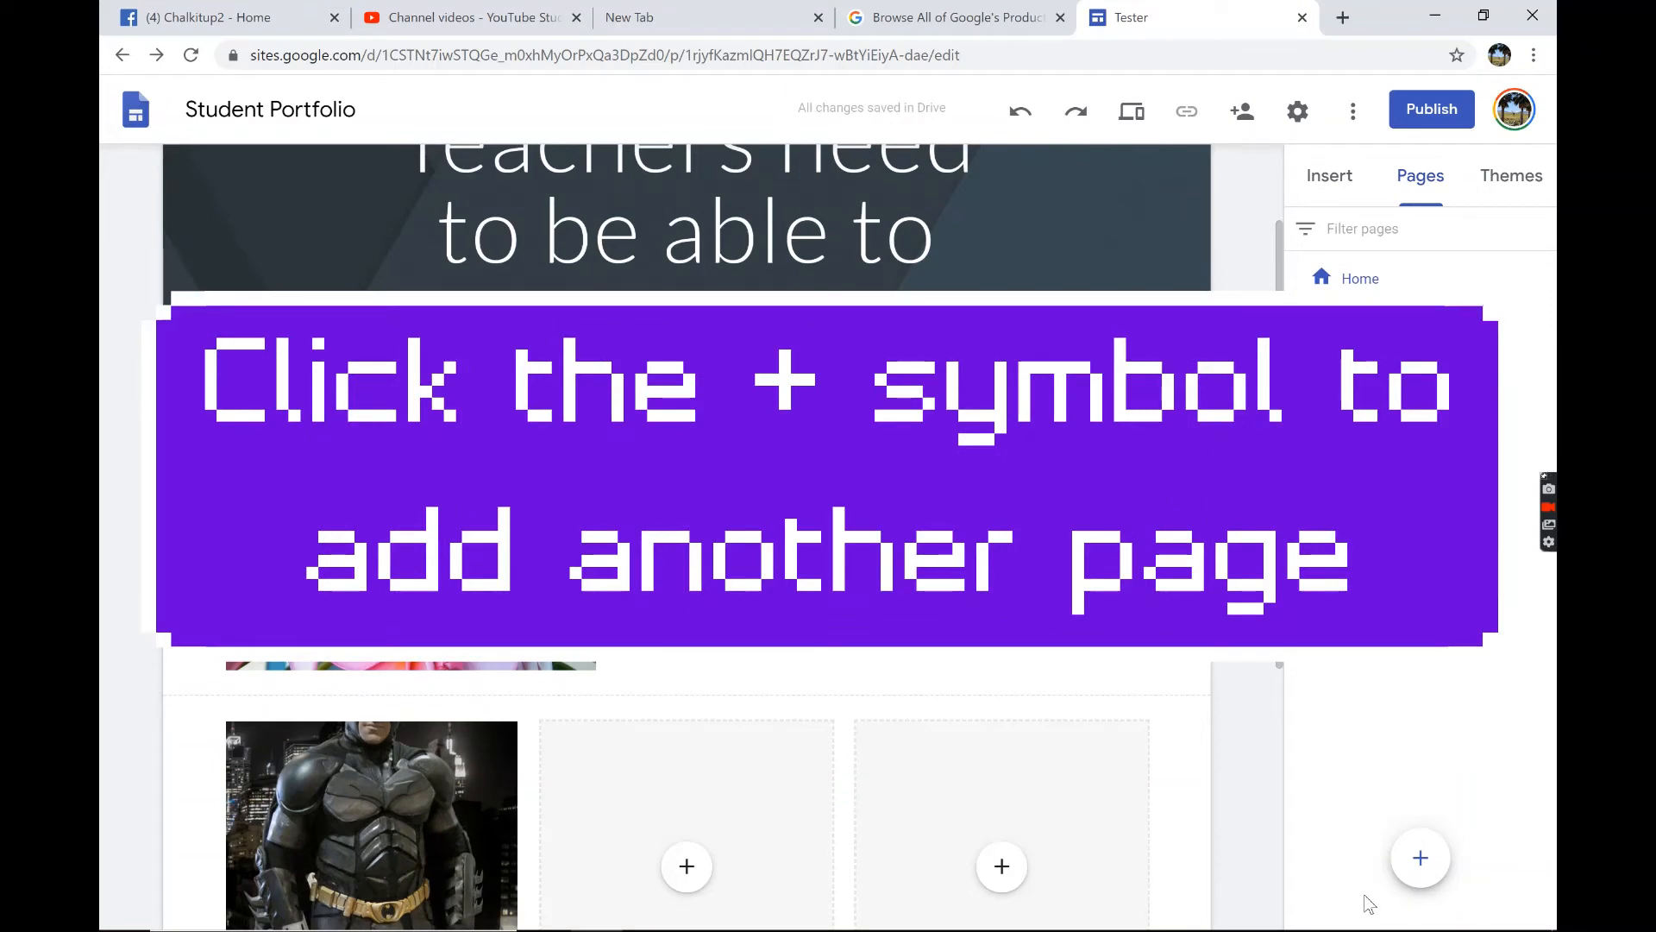
{"action": "left_click", "coordinate": [1420, 857]}
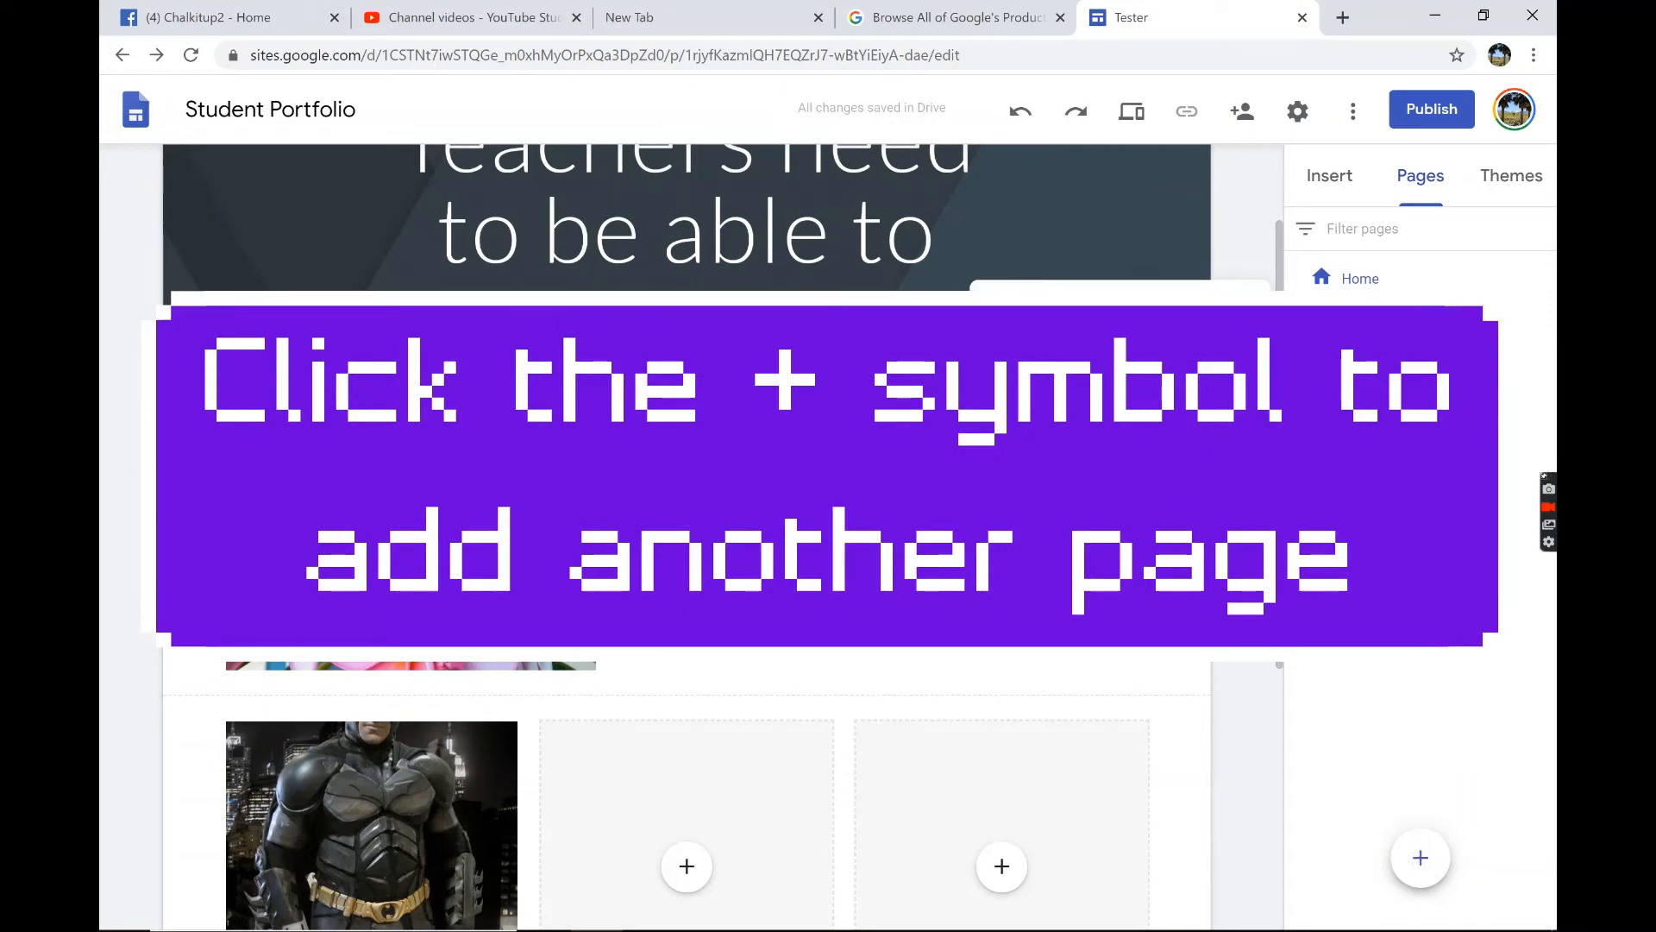
{"action": "type", "text": "Qua"}
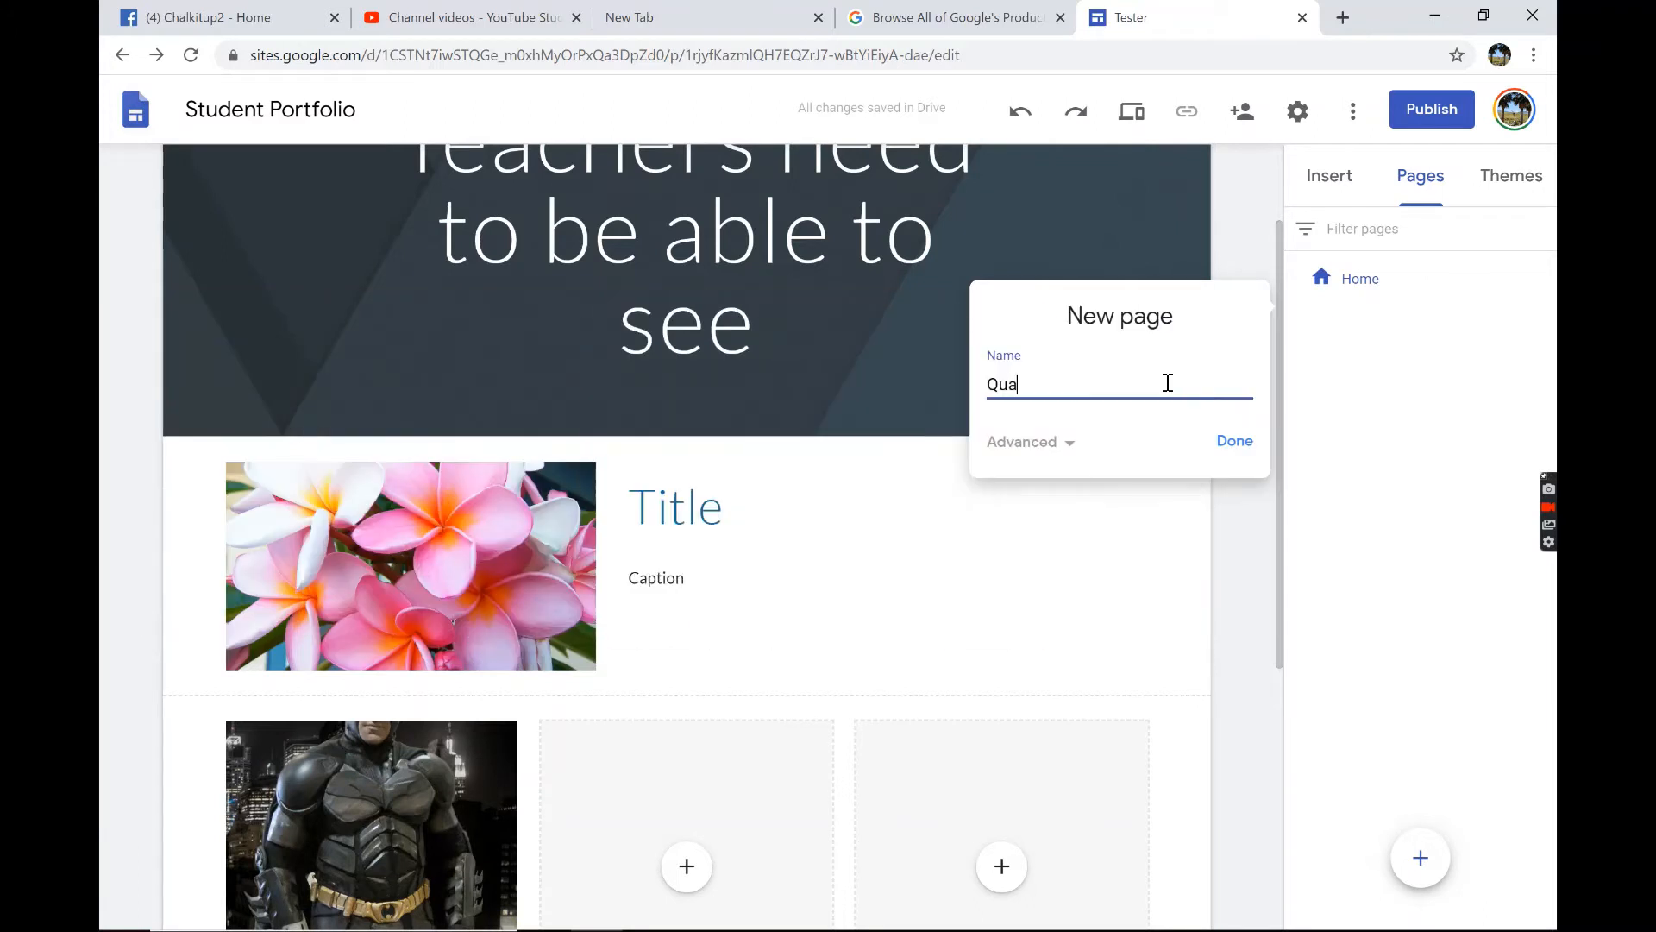
{"action": "type", "text": "rter 1 Assessments"}
{"action": "key", "text": "BackSpace"}
{"action": "key", "text": "BackSpace"}
{"action": "key", "text": "BackSpace"}
{"action": "key", "text": "BackSpace"}
{"action": "key", "text": "BackSpace"}
{"action": "key", "text": "BackSpace"}
{"action": "key", "text": "BackSpace"}
{"action": "key", "text": "BackSpace"}
{"action": "key", "text": "BackSpace"}
{"action": "key", "text": "BackSpace"}
{"action": "key", "text": "BackSpace"}
{"action": "key", "text": "BackSpace"}
{"action": "type", "text": "Project"}
{"action": "left_click", "coordinate": [1234, 443]}
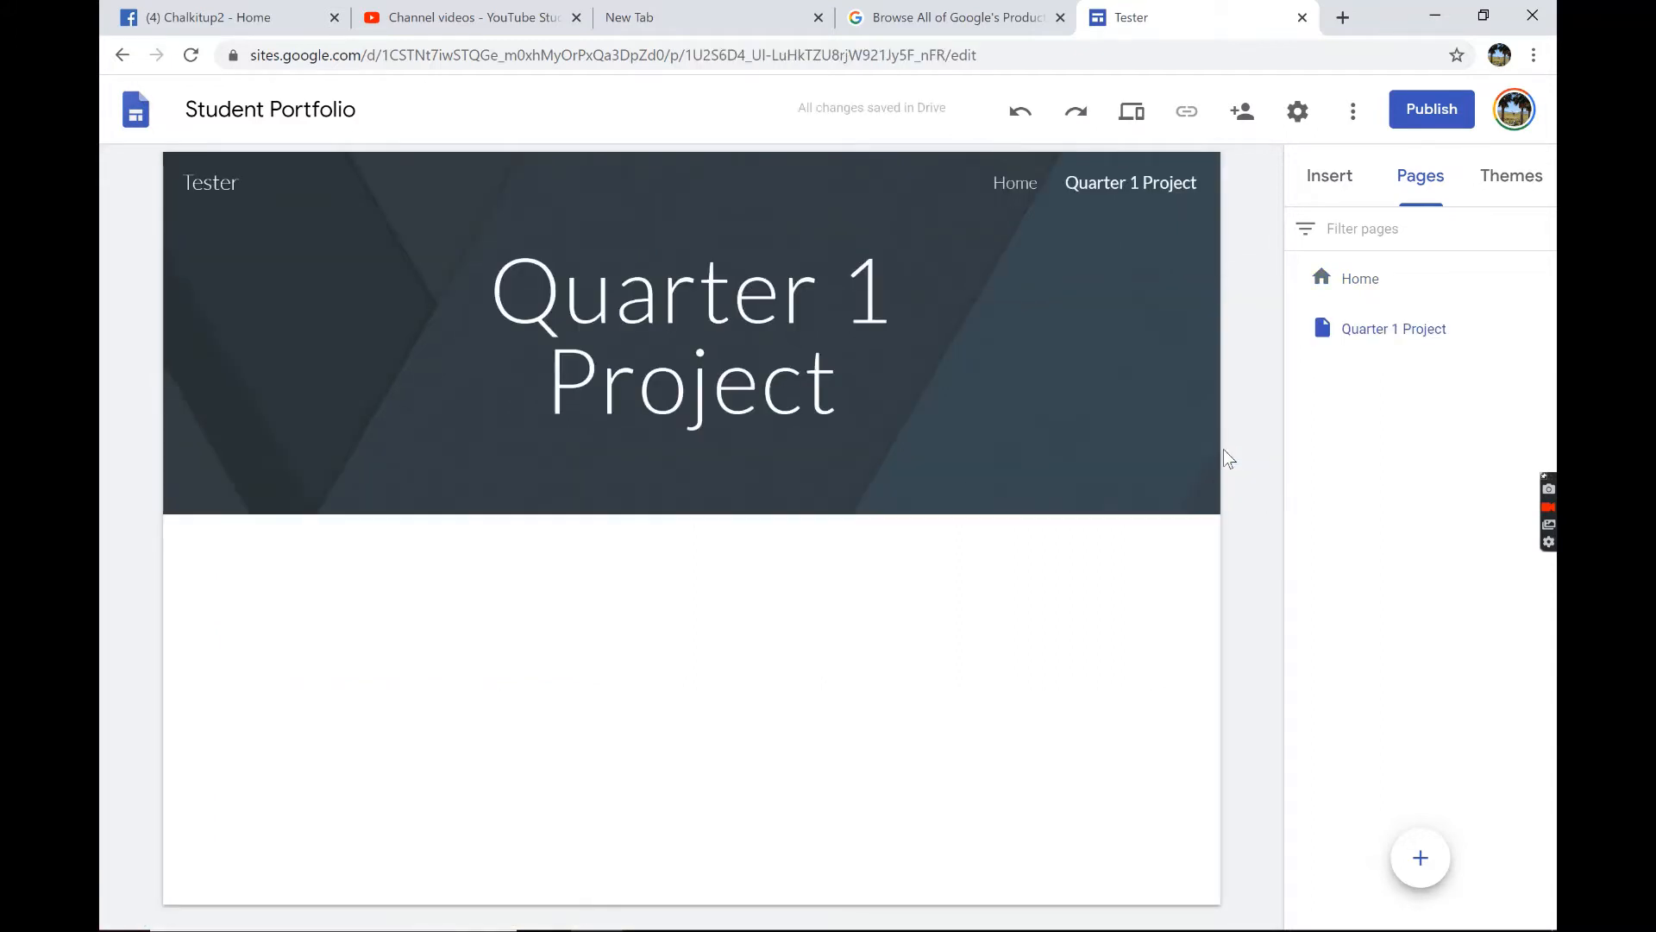
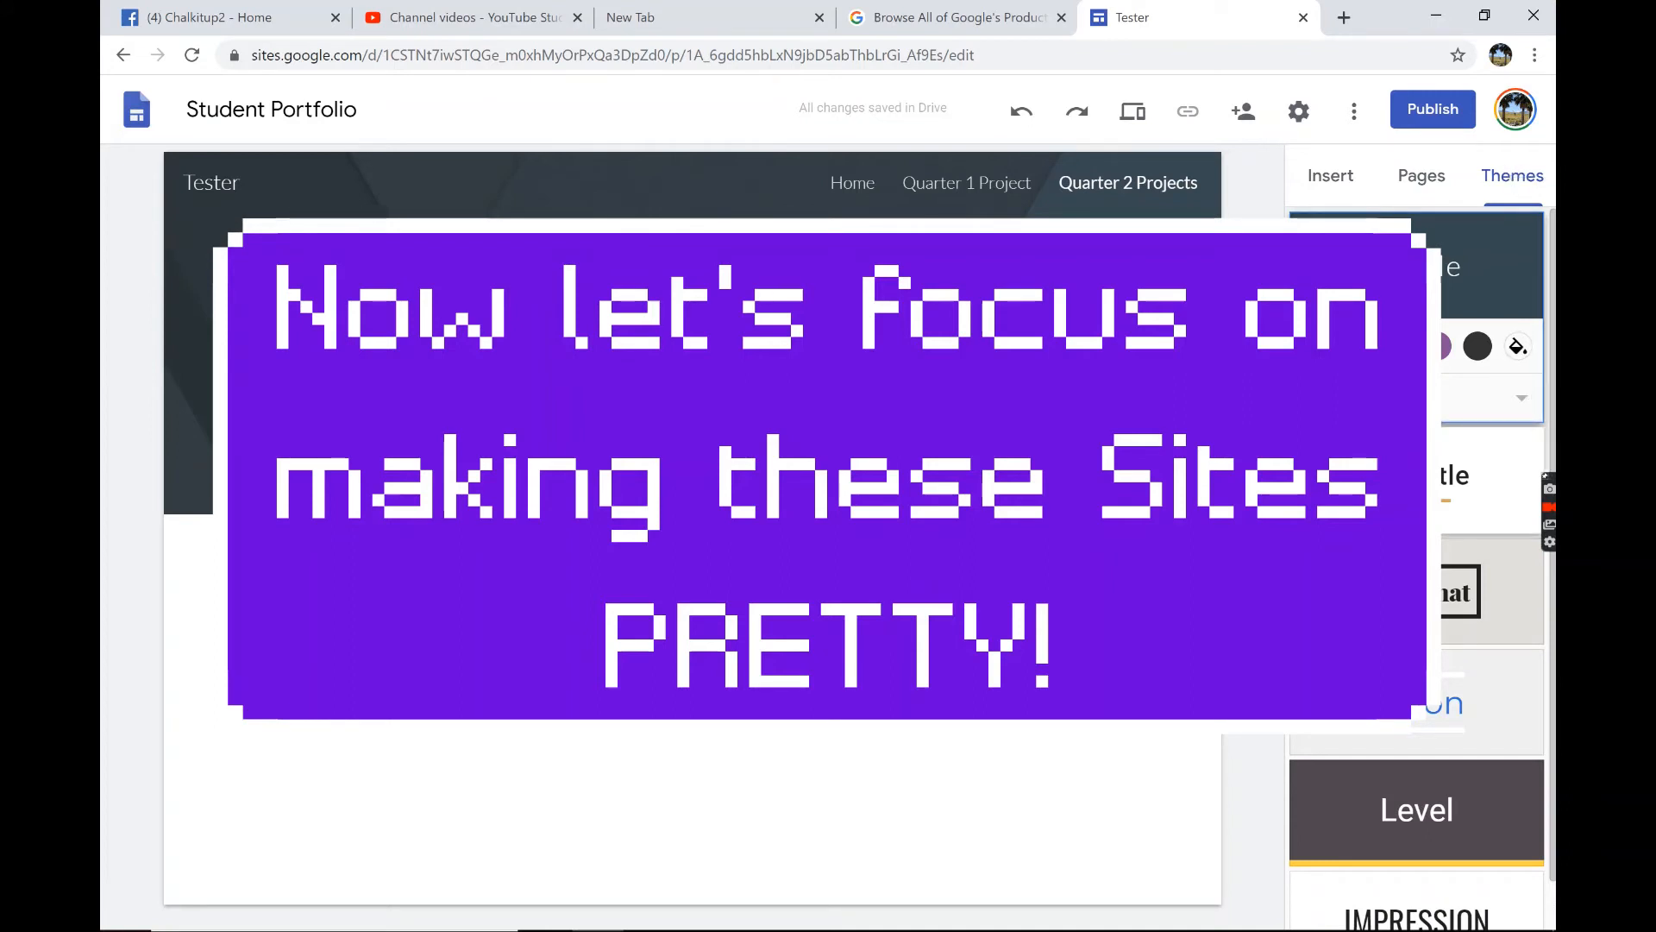
Try the Aristotle, Diplomat, Vision and Level themes on the site one after another.
{"action": "left_click", "coordinate": [1411, 500]}
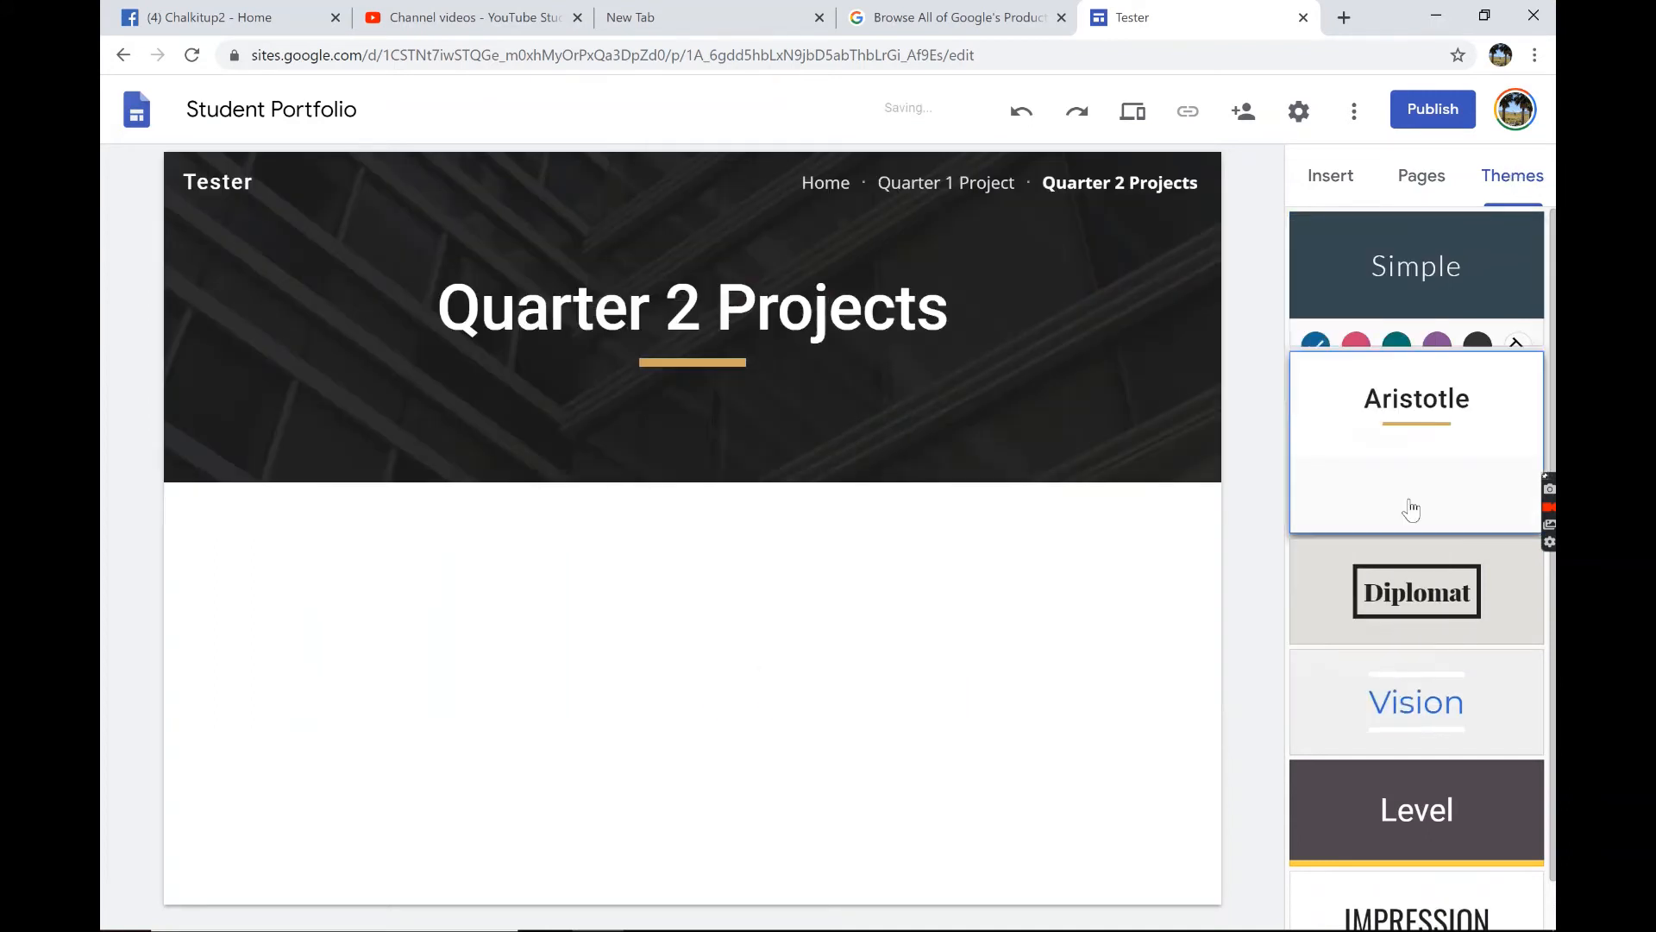
{"action": "left_click", "coordinate": [1399, 602]}
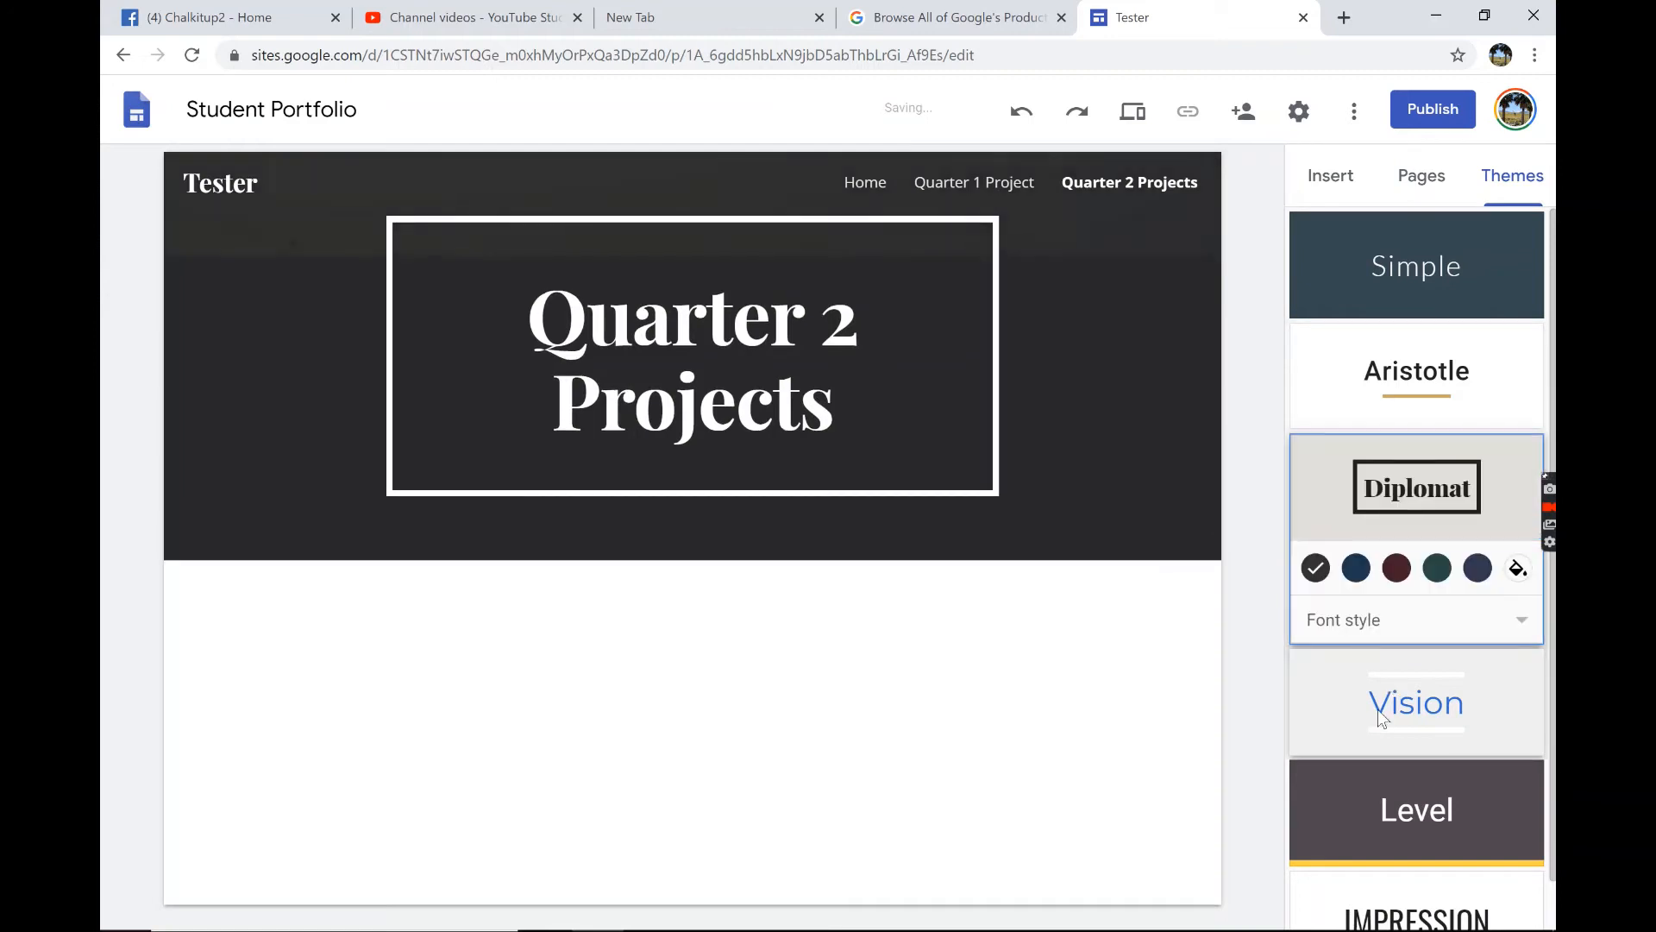
{"action": "left_click", "coordinate": [1379, 716]}
{"action": "left_click", "coordinate": [1378, 790]}
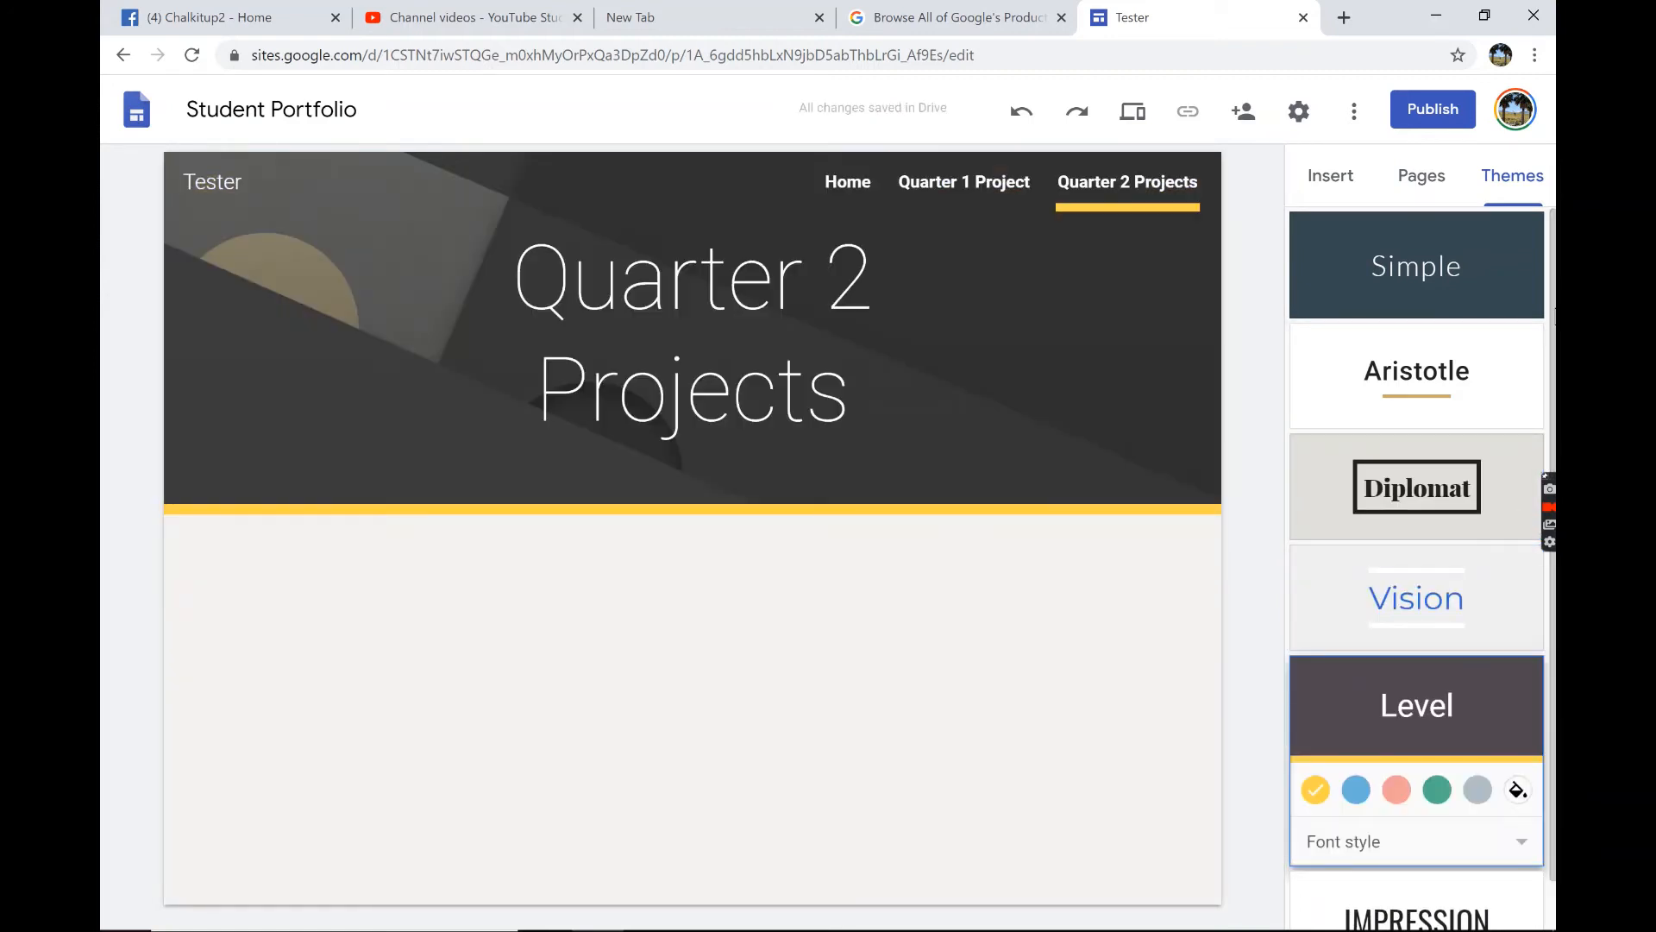
{"action": "scroll", "coordinate": [1548, 345], "scroll_direction": "down", "scroll_amount": 1}
{"action": "scroll", "coordinate": [1548, 345], "scroll_direction": "down", "scroll_amount": 2}
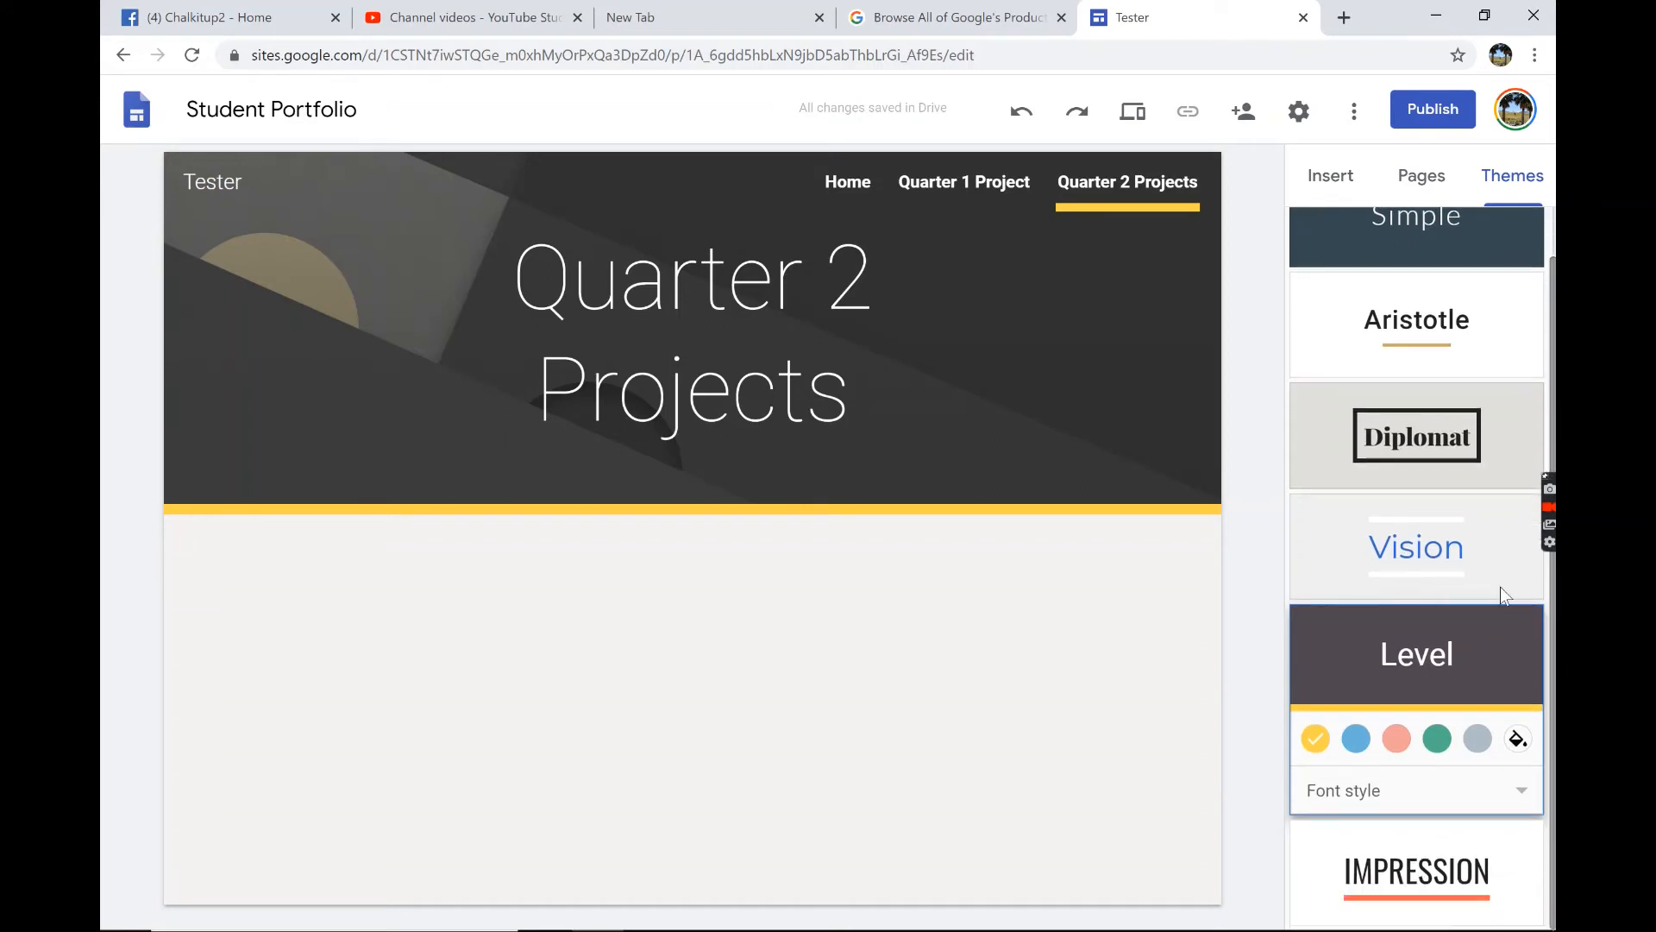
Try the Impression theme with its yellow, green, blue-gray and dark gray accent colors.
{"action": "left_click", "coordinate": [1404, 871]}
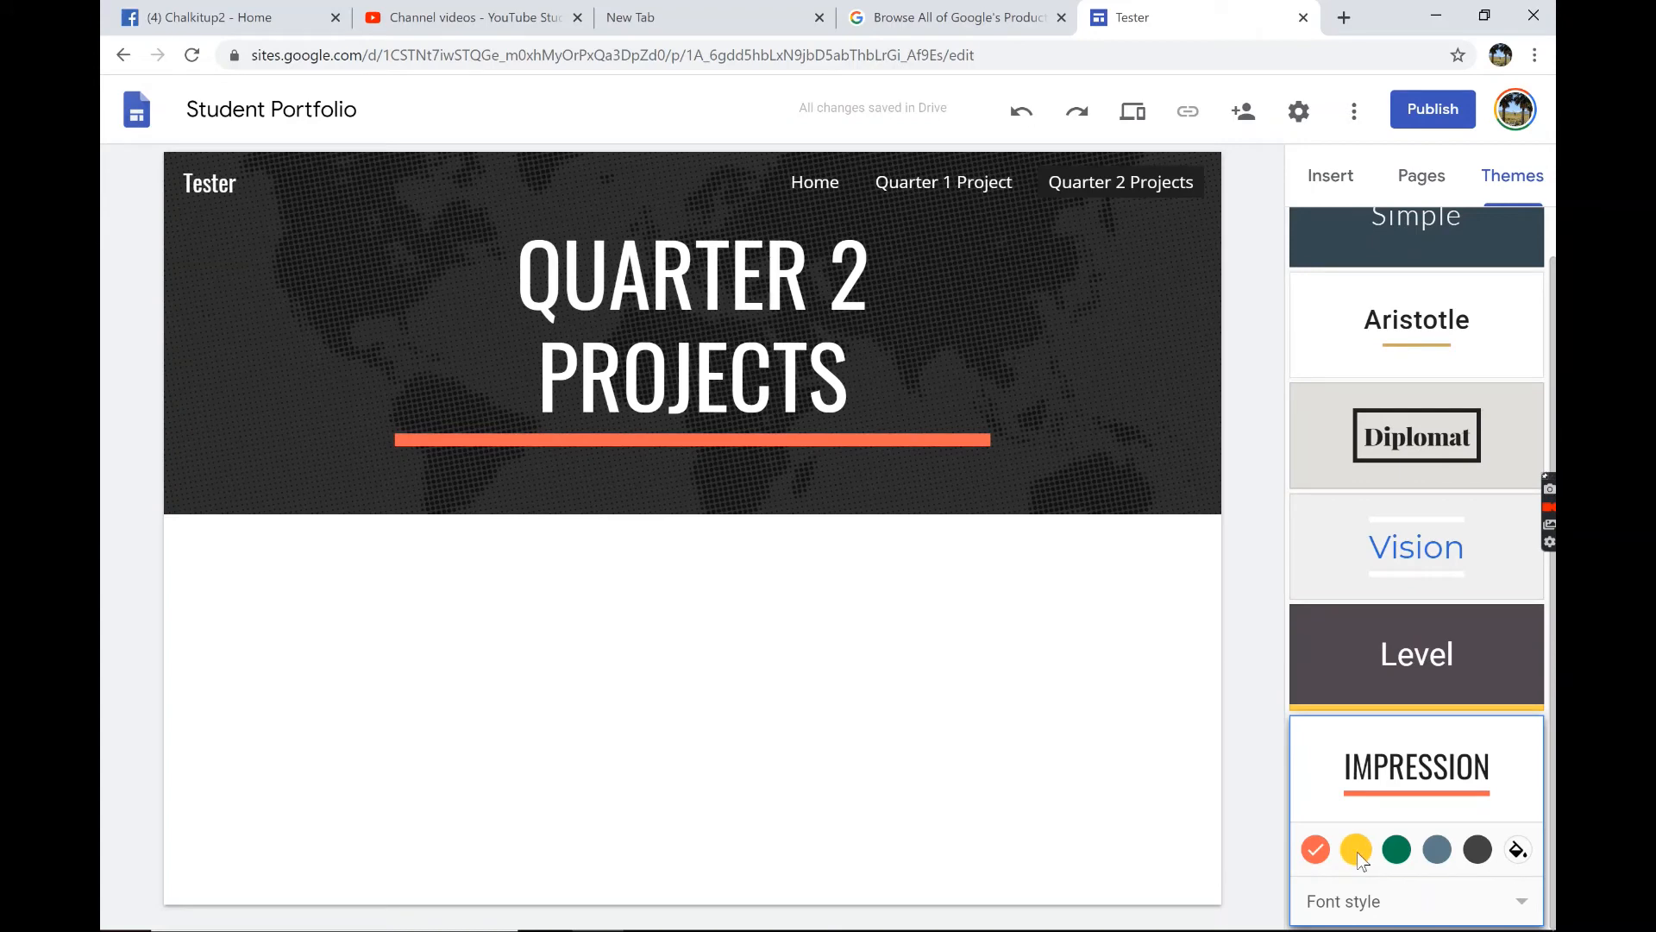
{"action": "left_click", "coordinate": [1357, 851]}
{"action": "left_click", "coordinate": [1398, 848]}
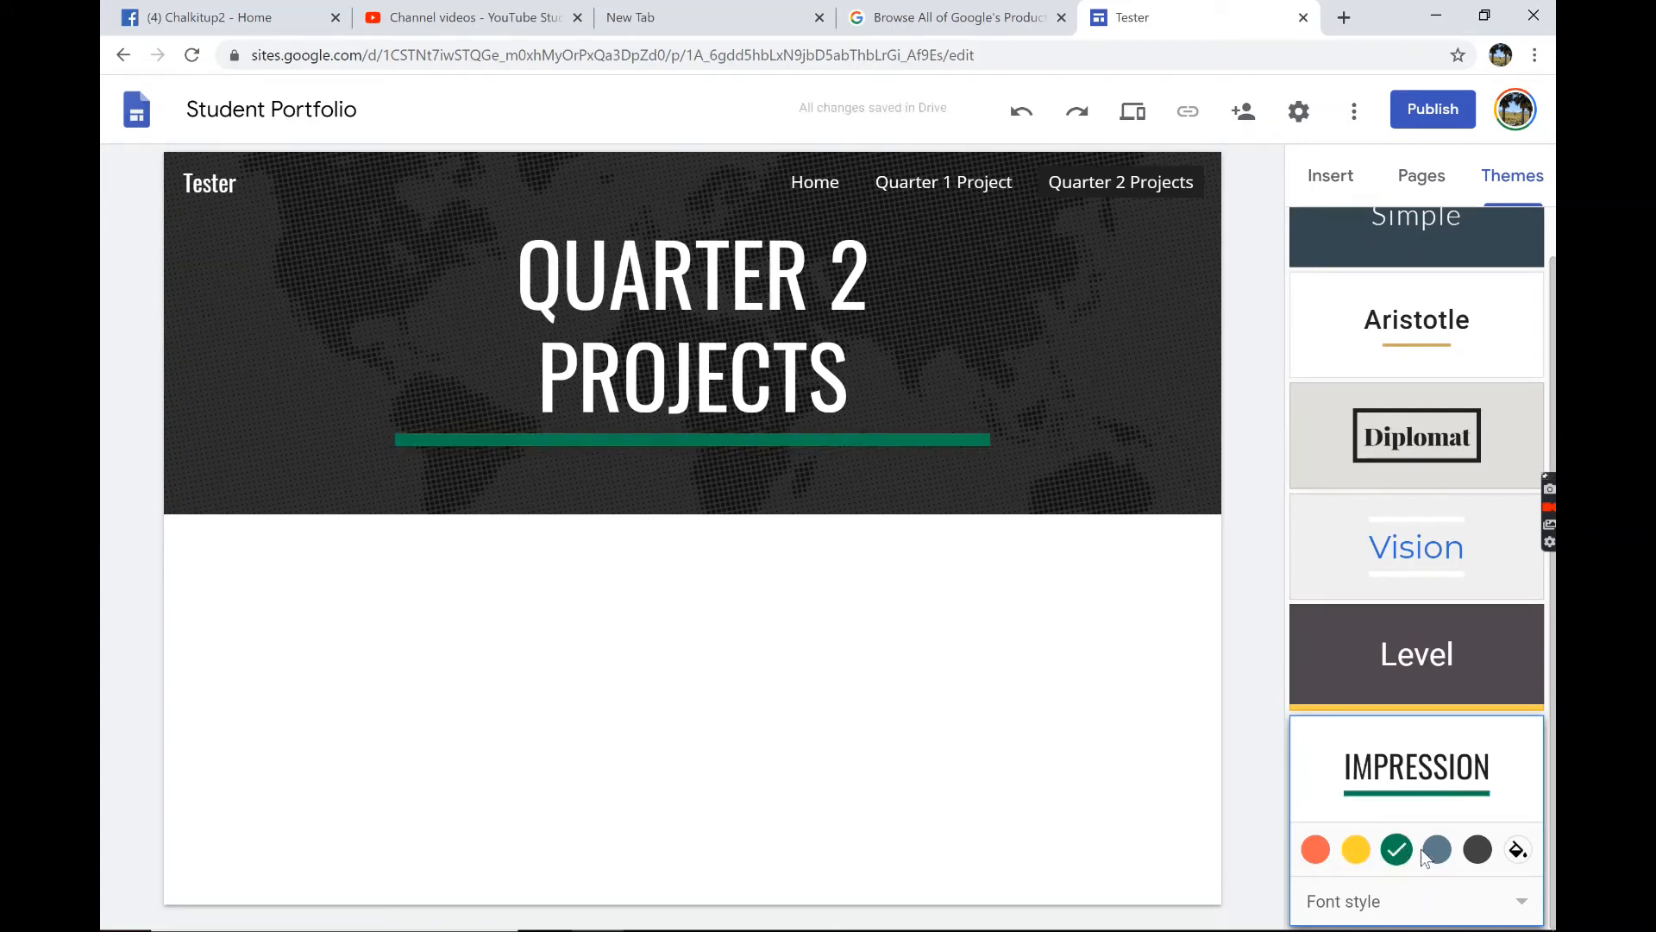
{"action": "left_click", "coordinate": [1437, 850]}
{"action": "left_click", "coordinate": [1480, 847]}
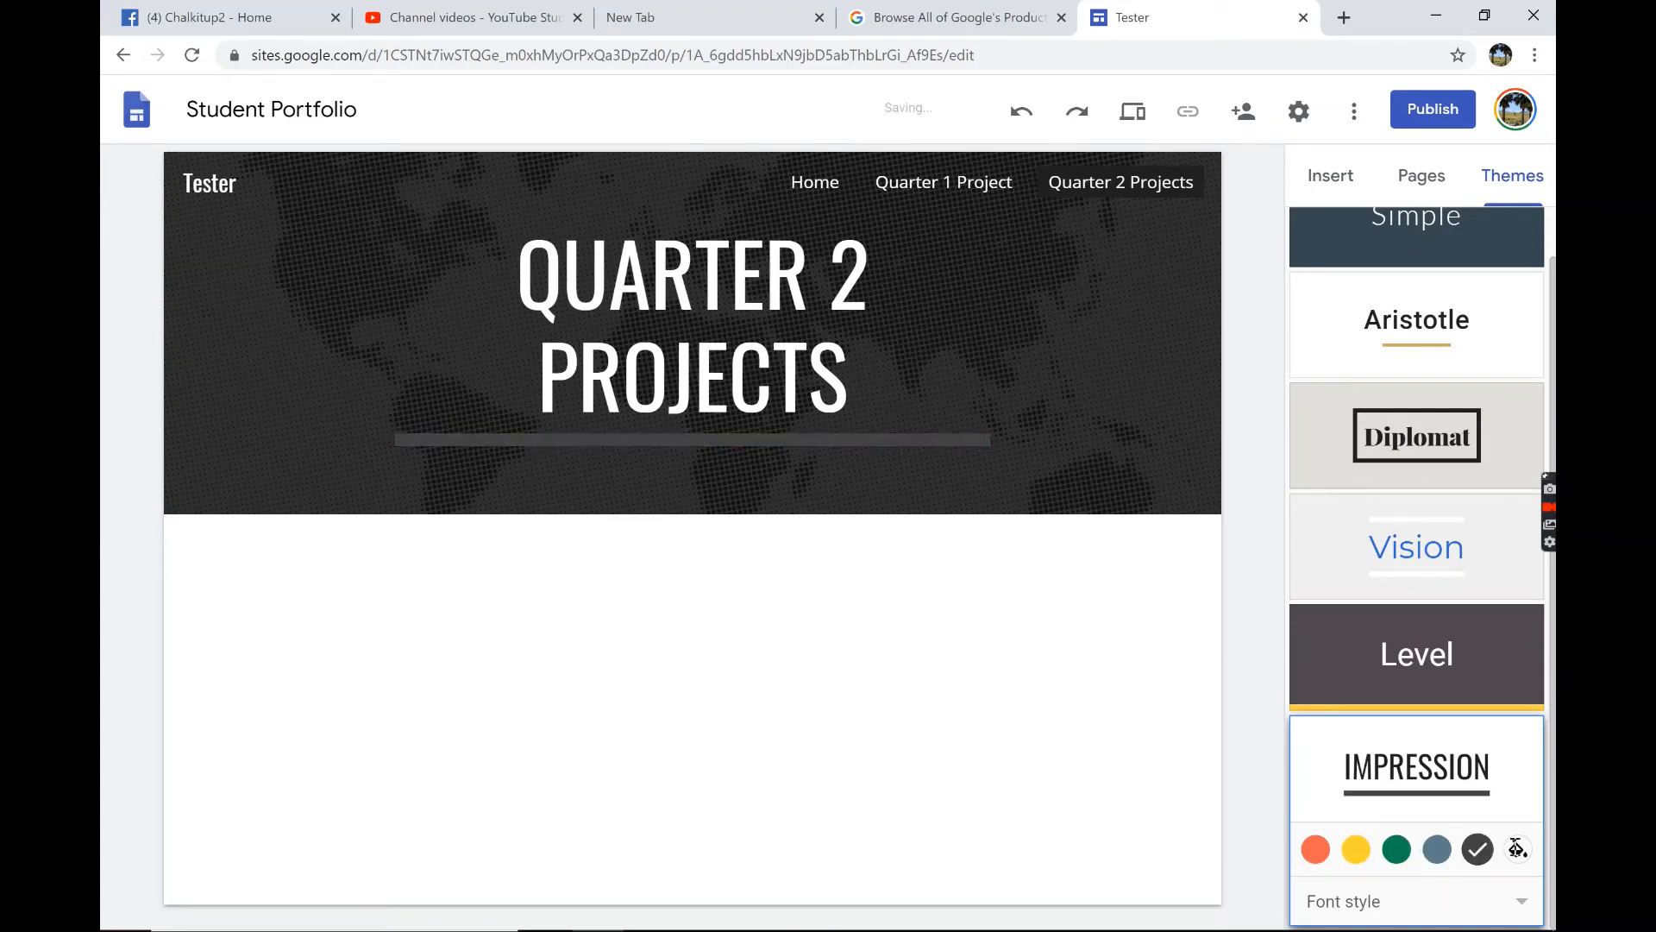
{"action": "left_click", "coordinate": [1518, 850]}
{"action": "left_click", "coordinate": [1516, 847]}
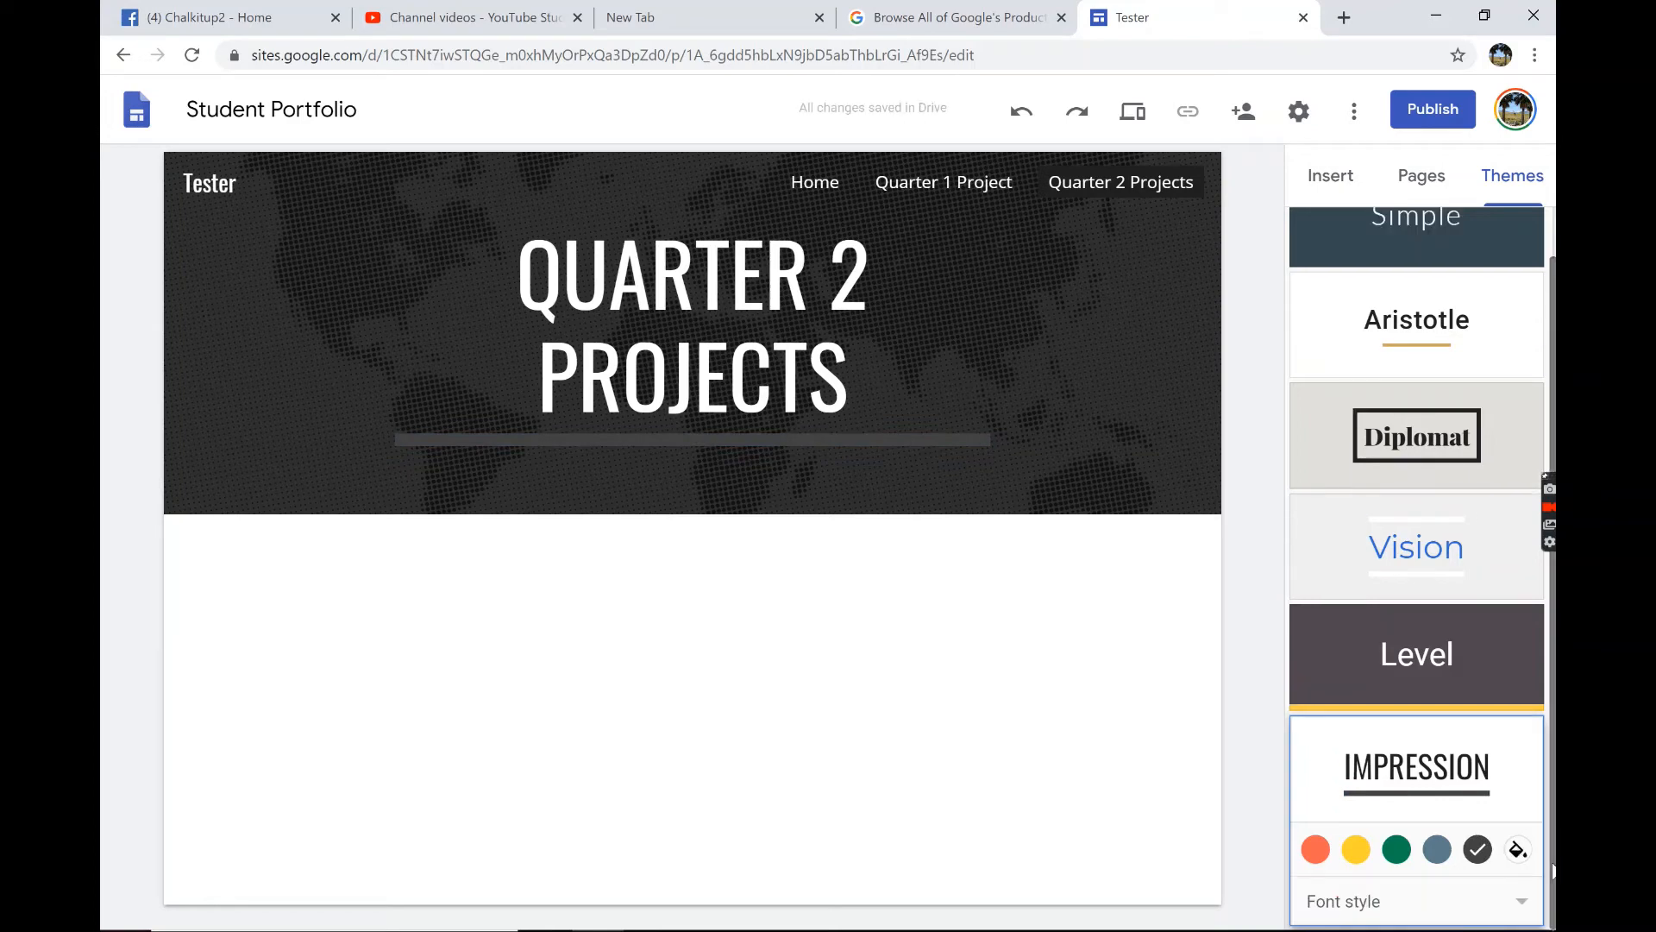
Add the layout with two side-by-side images and text beneath each to the Quarter 2 Projects page.
{"action": "left_click", "coordinate": [1347, 178]}
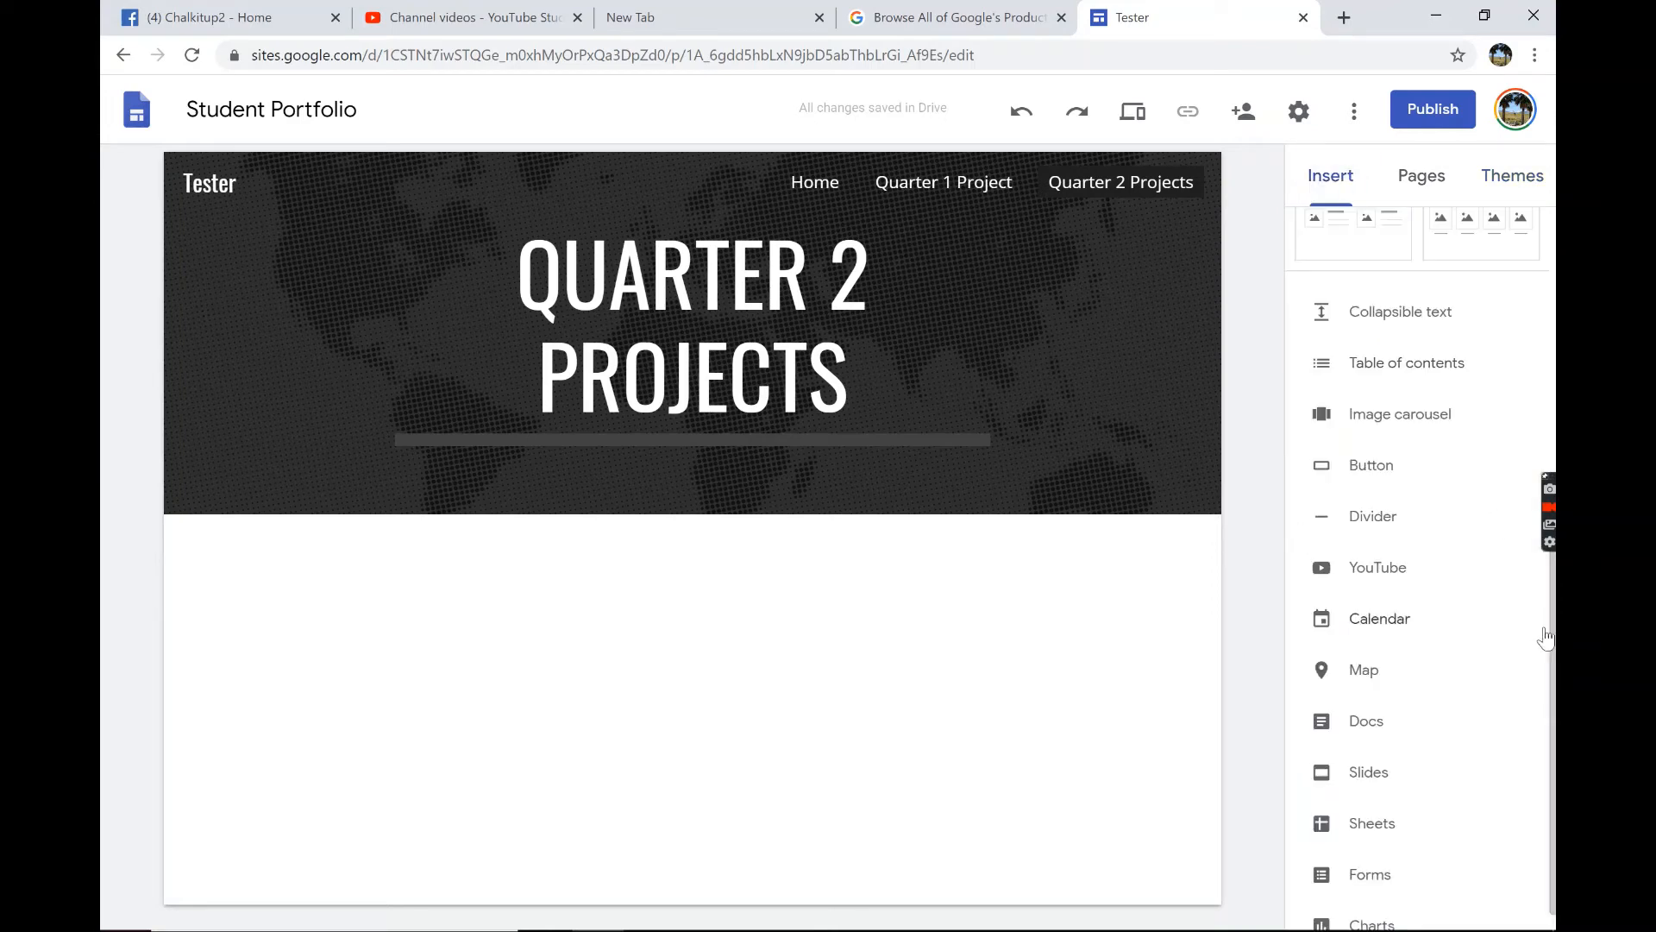
{"action": "scroll", "coordinate": [1550, 638], "scroll_direction": "up", "scroll_amount": 1}
{"action": "scroll", "coordinate": [1531, 383], "scroll_direction": "up", "scroll_amount": 5}
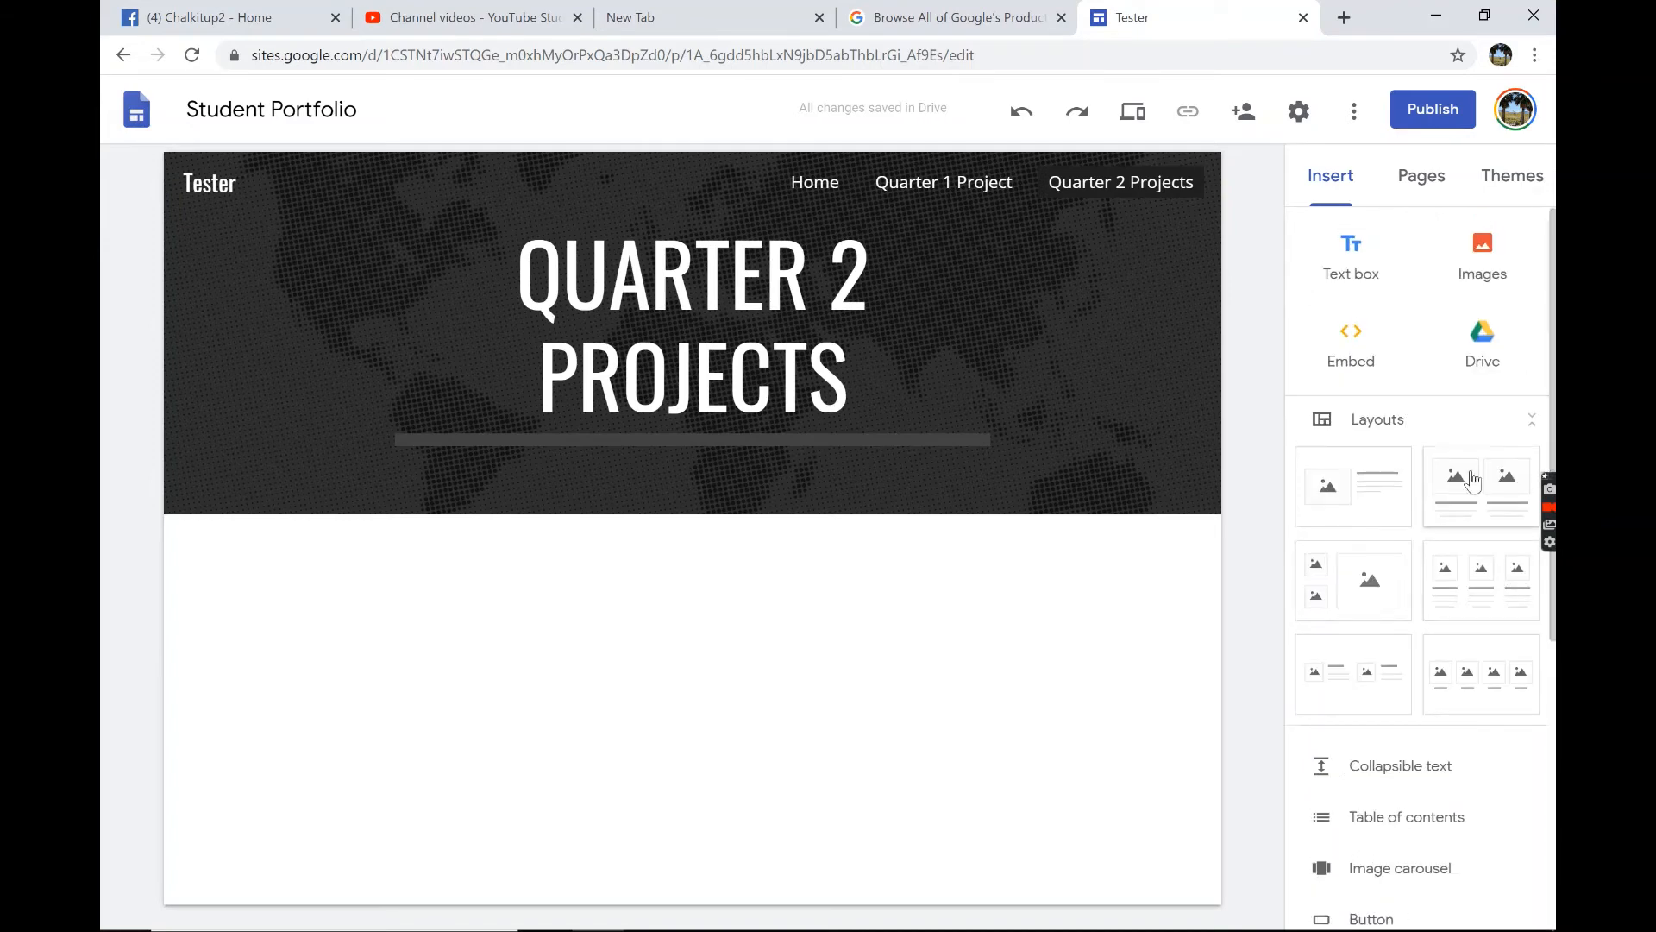
{"action": "left_click", "coordinate": [1445, 505]}
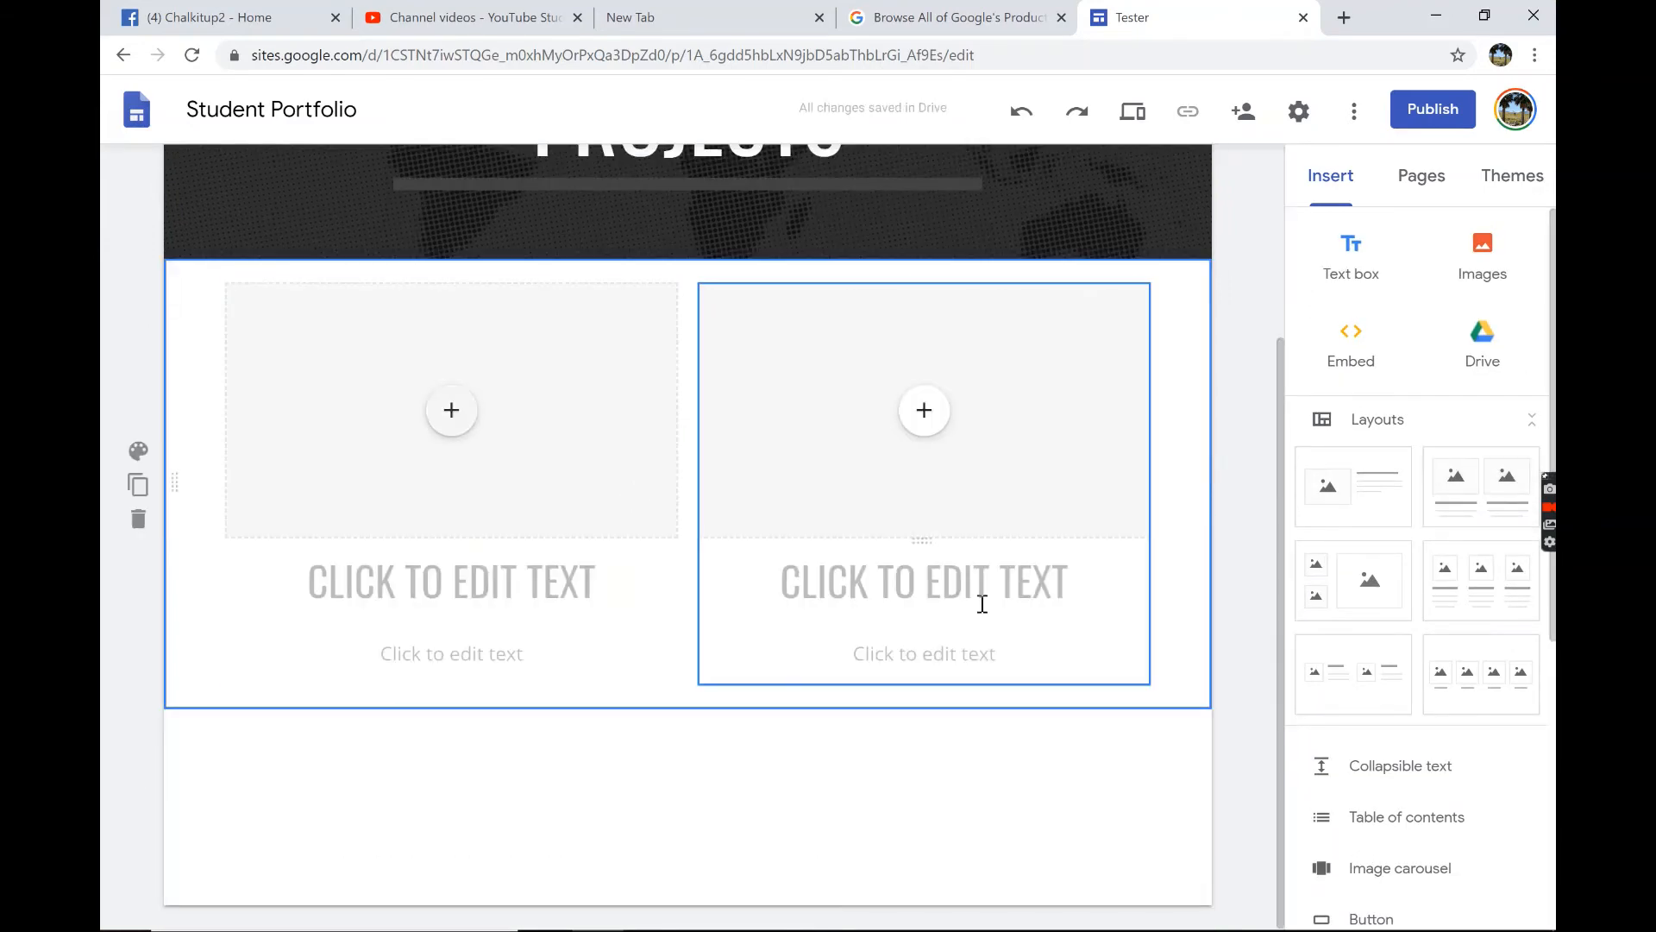
Apply the Diplomat theme to the site with its dark red color.
{"action": "left_click", "coordinate": [1511, 175]}
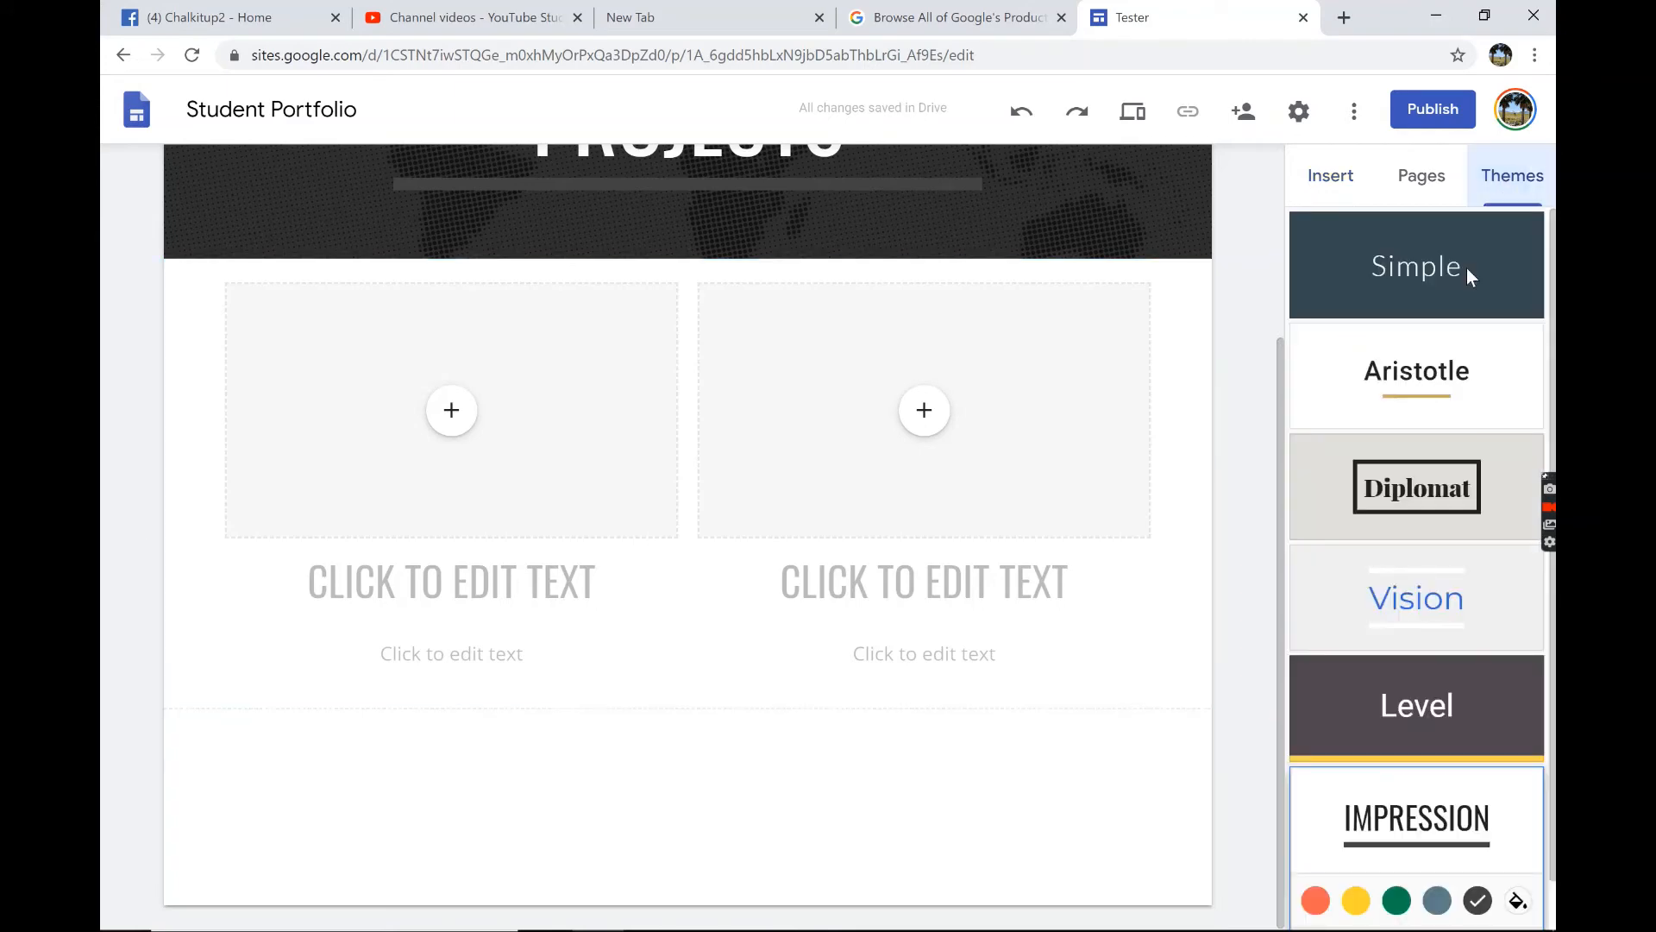
{"action": "left_click", "coordinate": [1481, 520]}
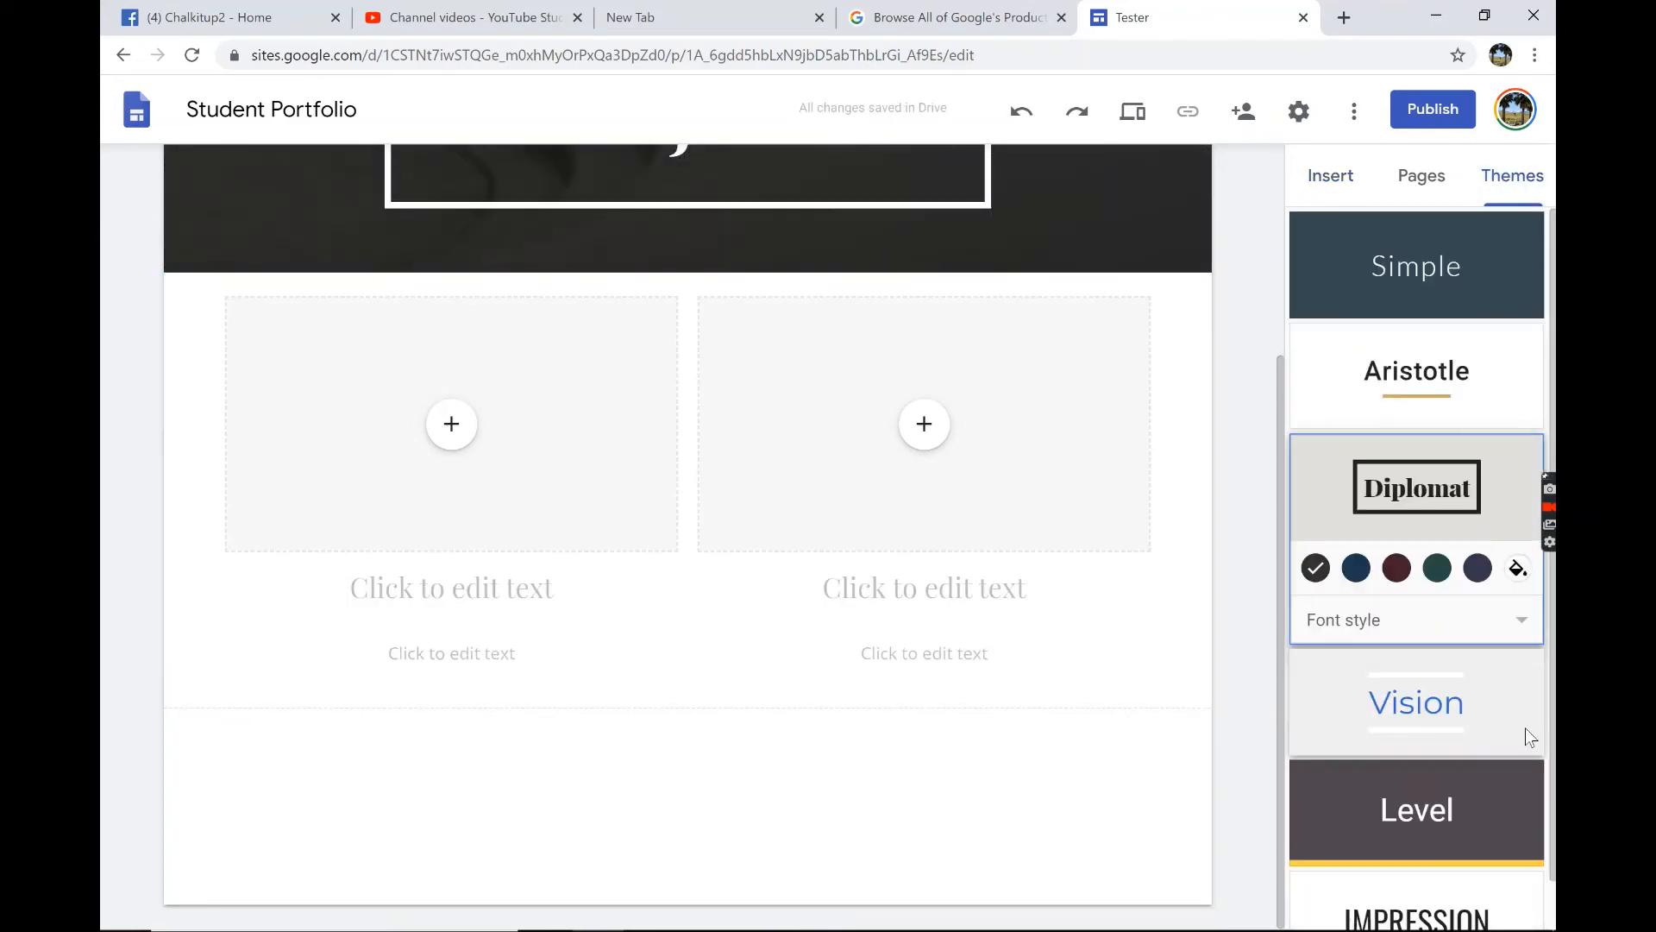
{"action": "left_click", "coordinate": [1395, 568]}
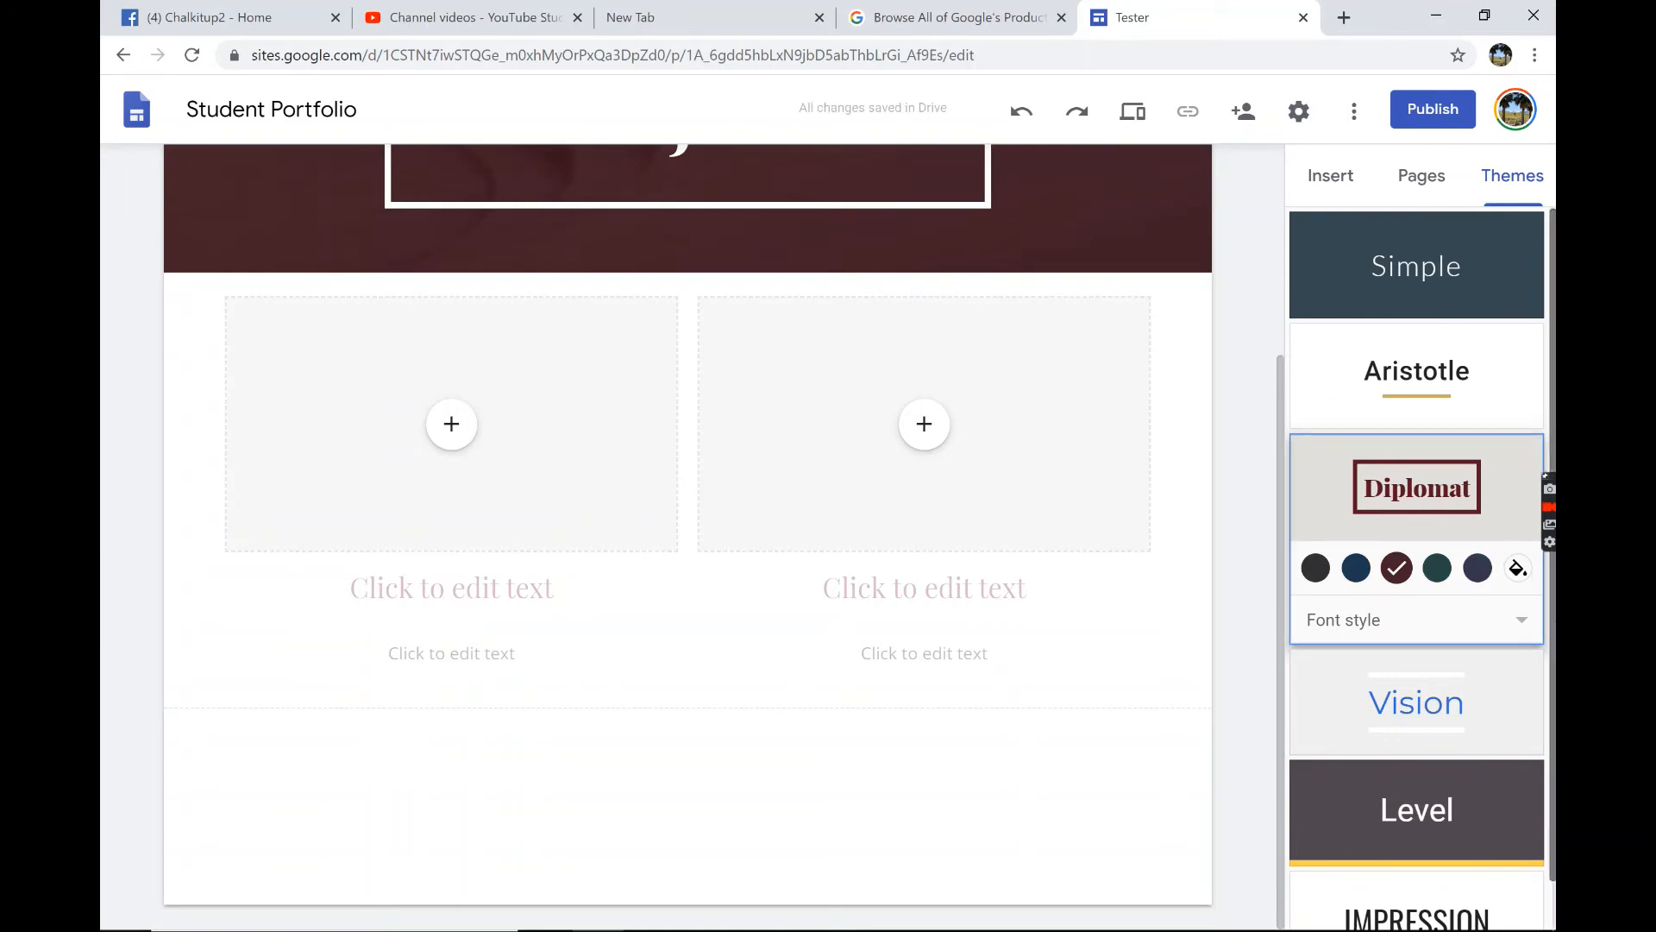
{"action": "left_click", "coordinate": [1431, 178]}
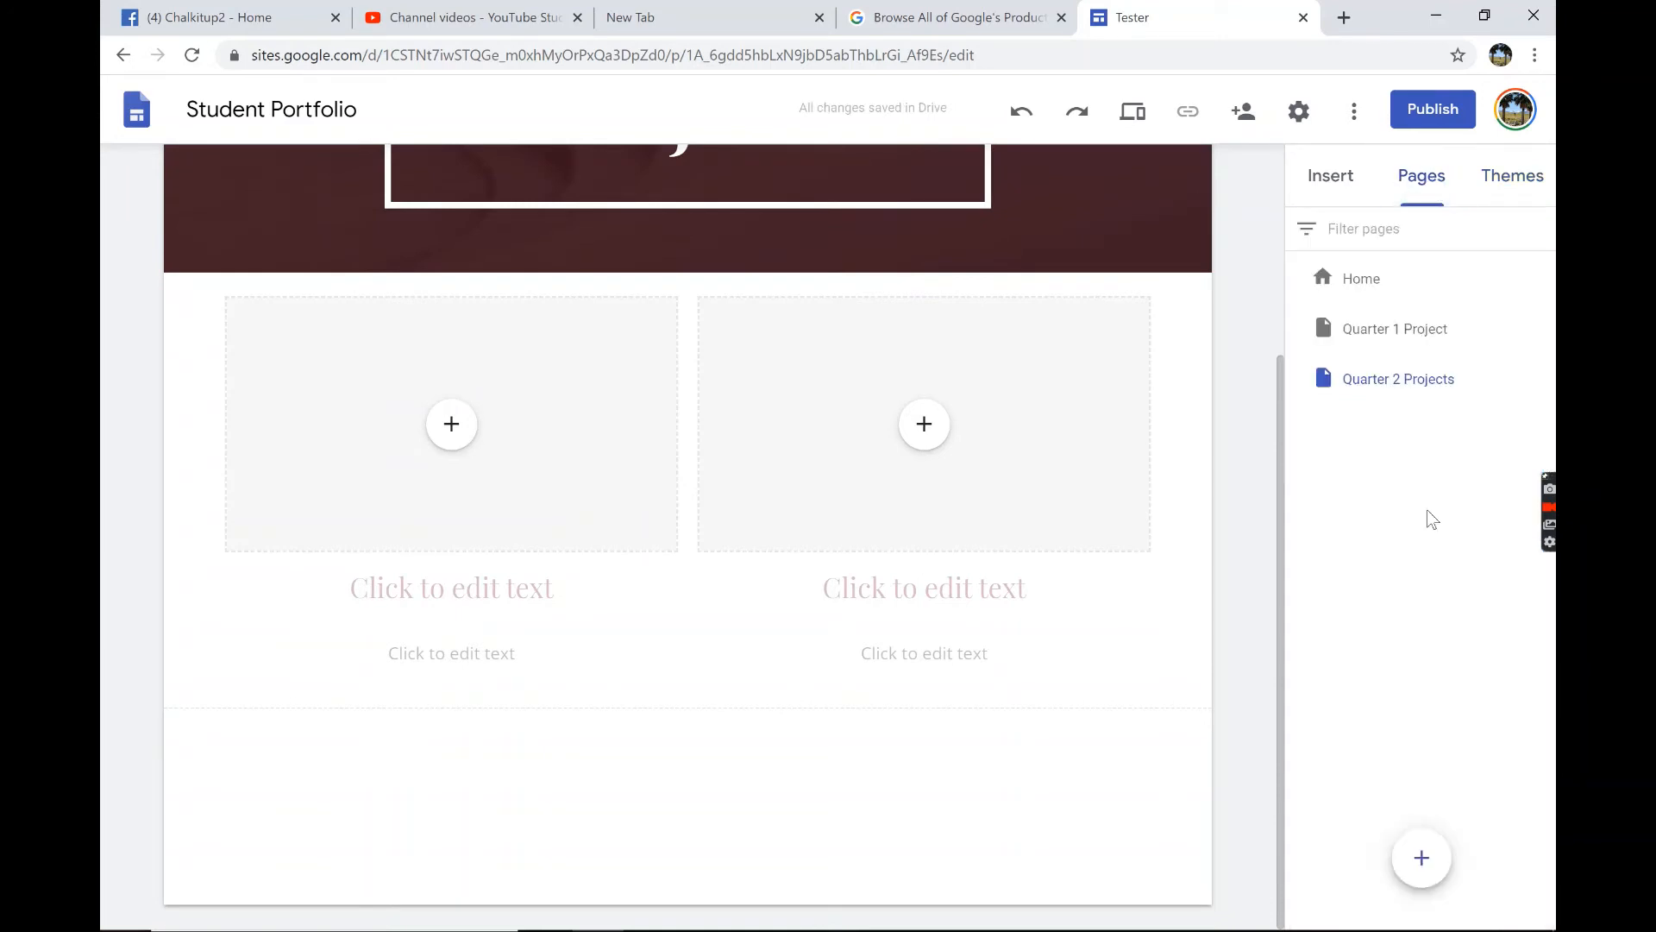
{"action": "left_click", "coordinate": [1337, 185]}
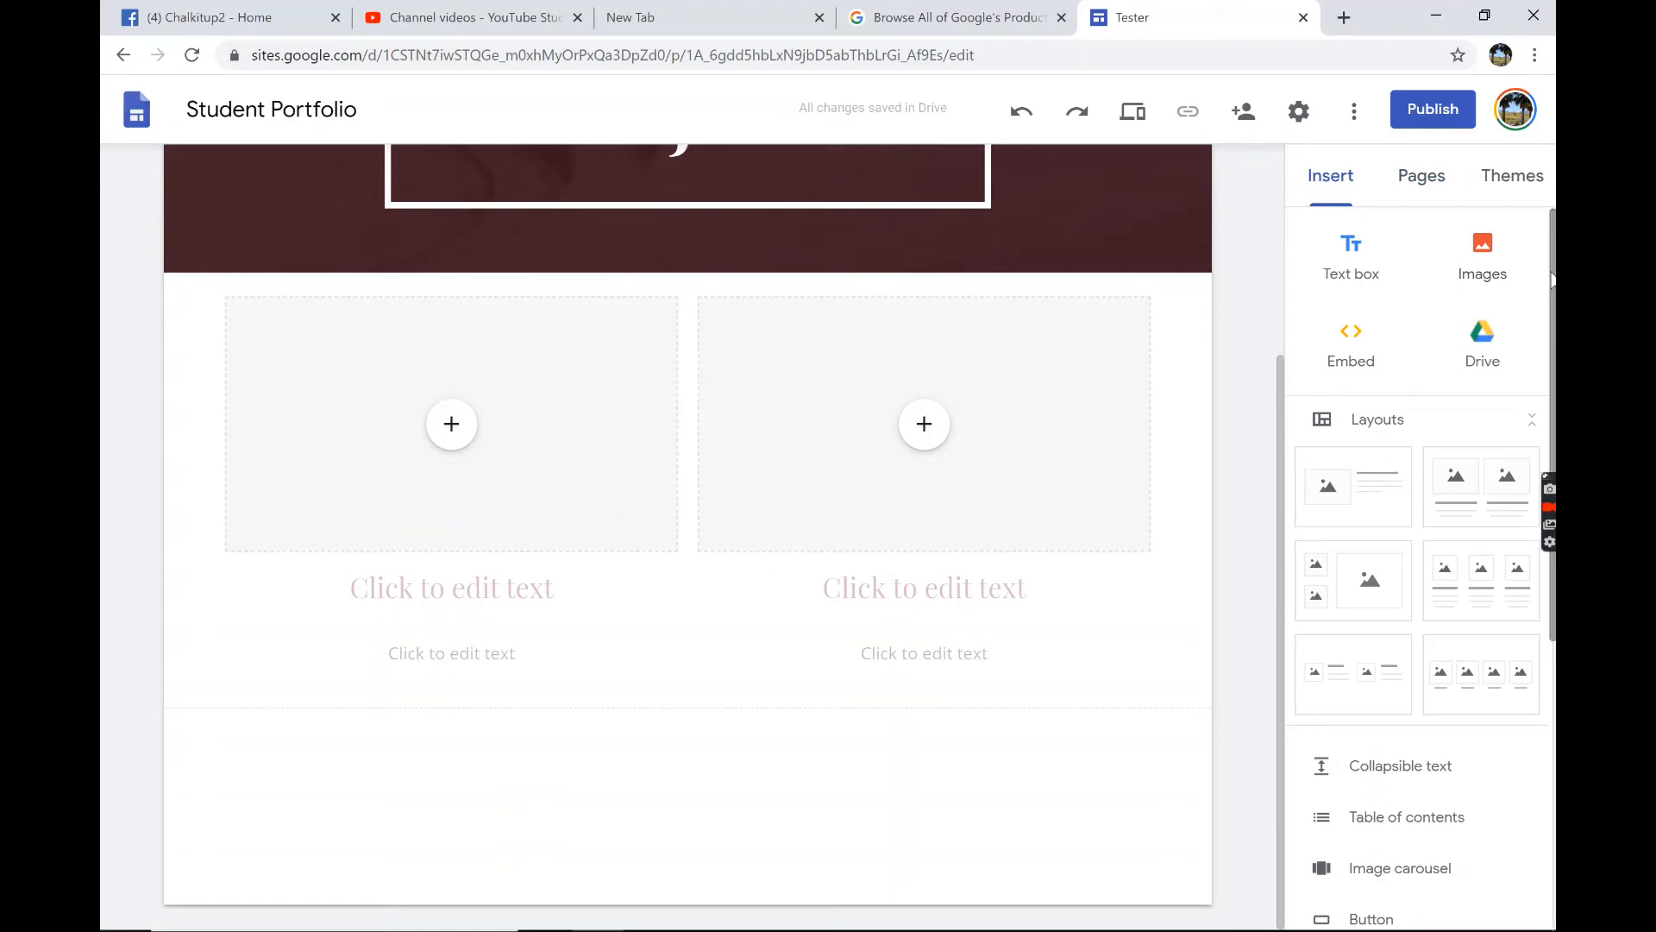
{"action": "left_click_drag", "start_coordinate": [1552, 278], "coordinate": [1479, 631]}
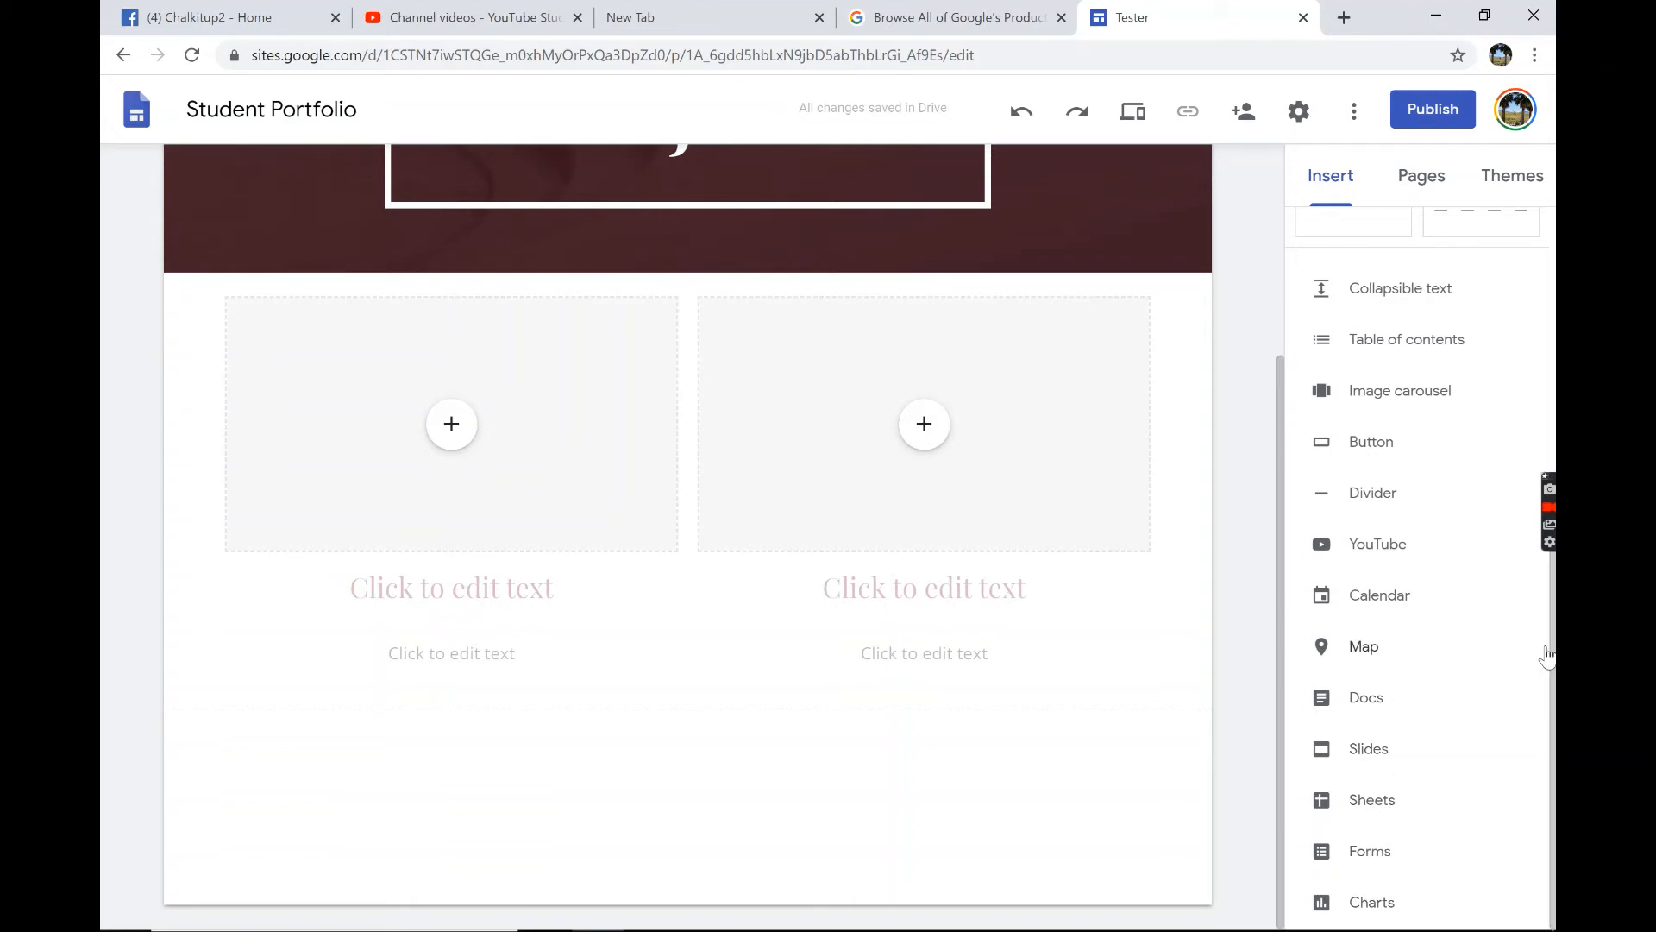
Look over the insert options and the Quarter 2 Projects header, and review the Home page from its title to the Batman section.
{"action": "scroll", "coordinate": [1546, 658], "scroll_direction": "up", "scroll_amount": 5}
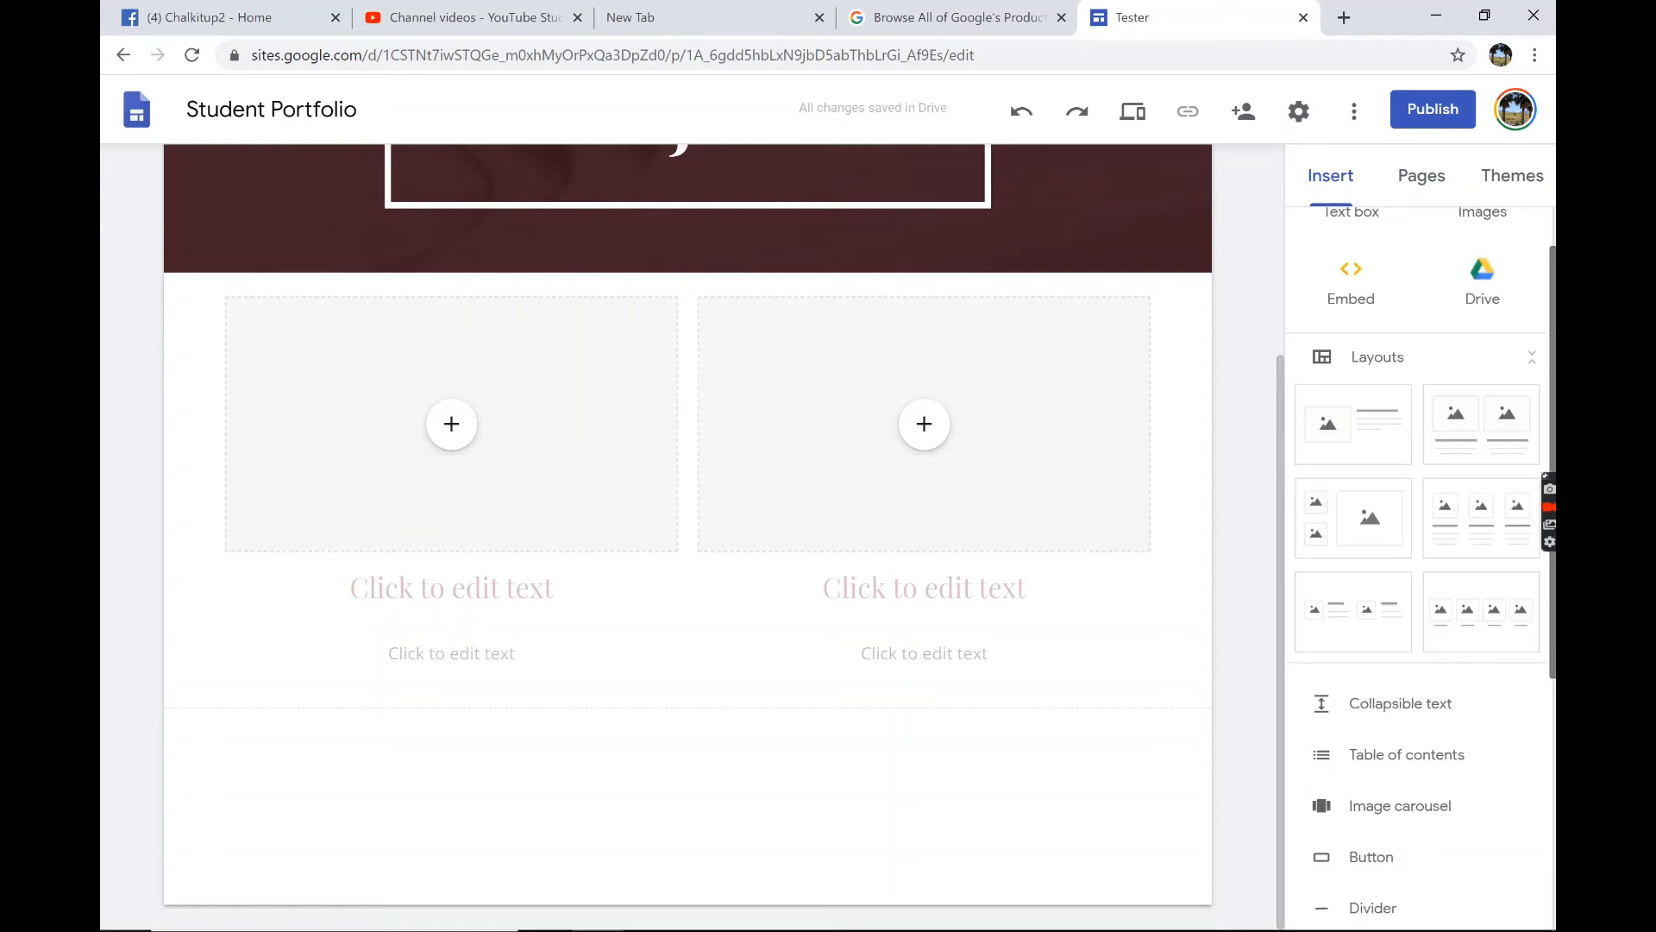
{"action": "left_click_drag", "start_coordinate": [1553, 409], "coordinate": [1553, 371]}
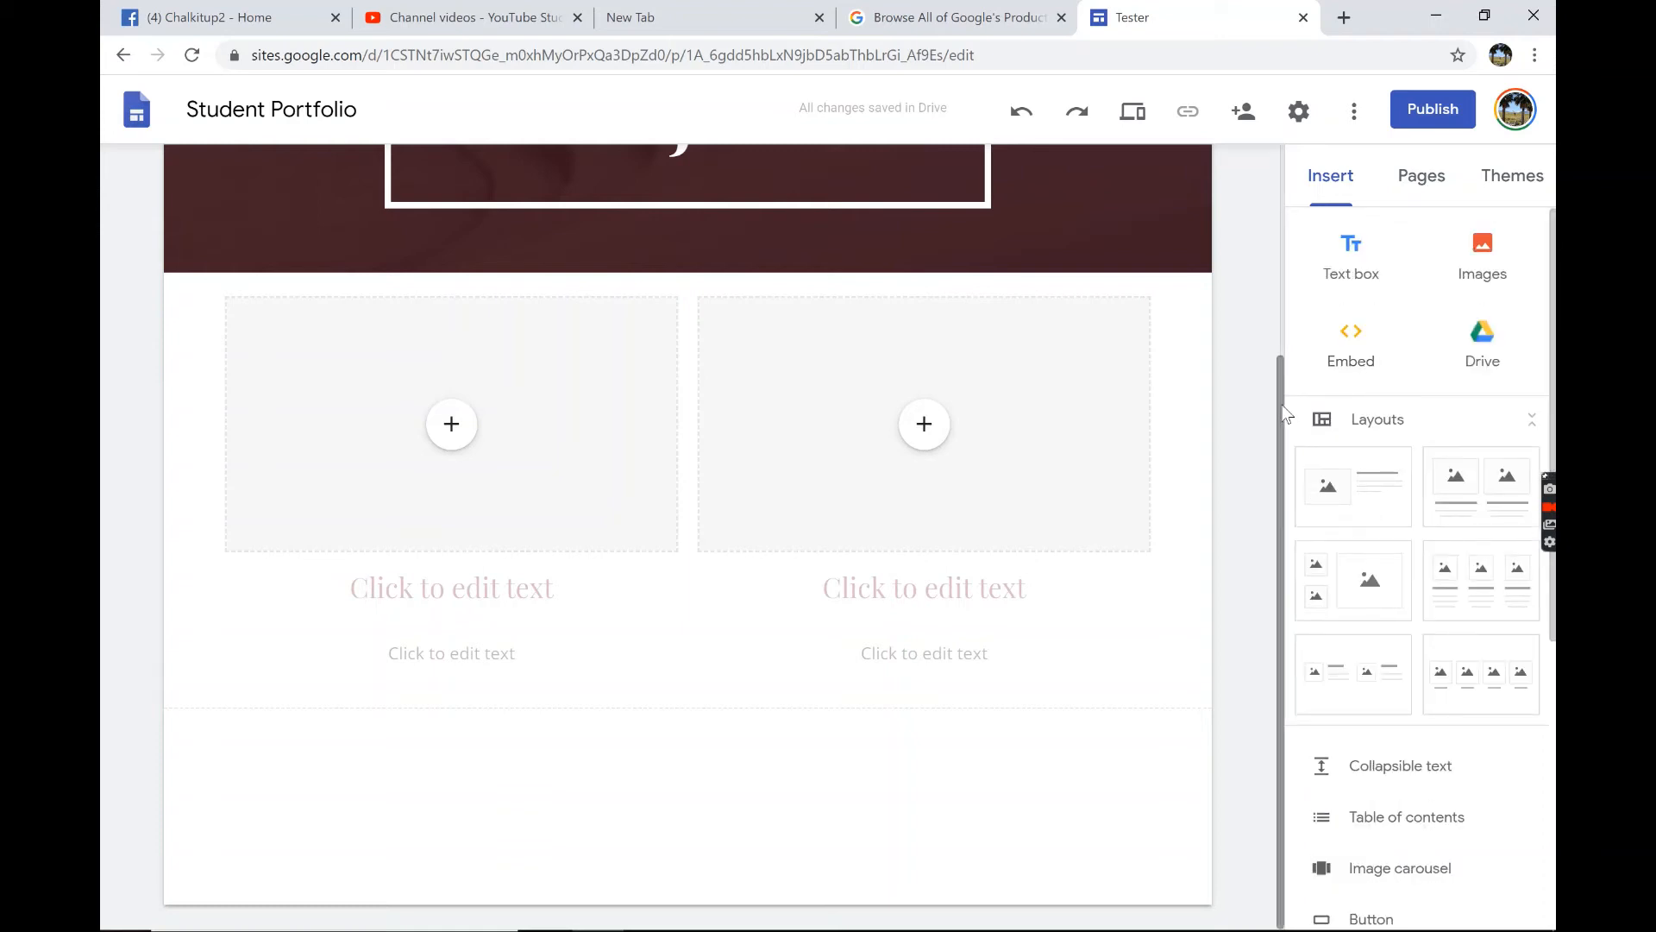
{"action": "left_click_drag", "start_coordinate": [1286, 414], "coordinate": [1250, 170]}
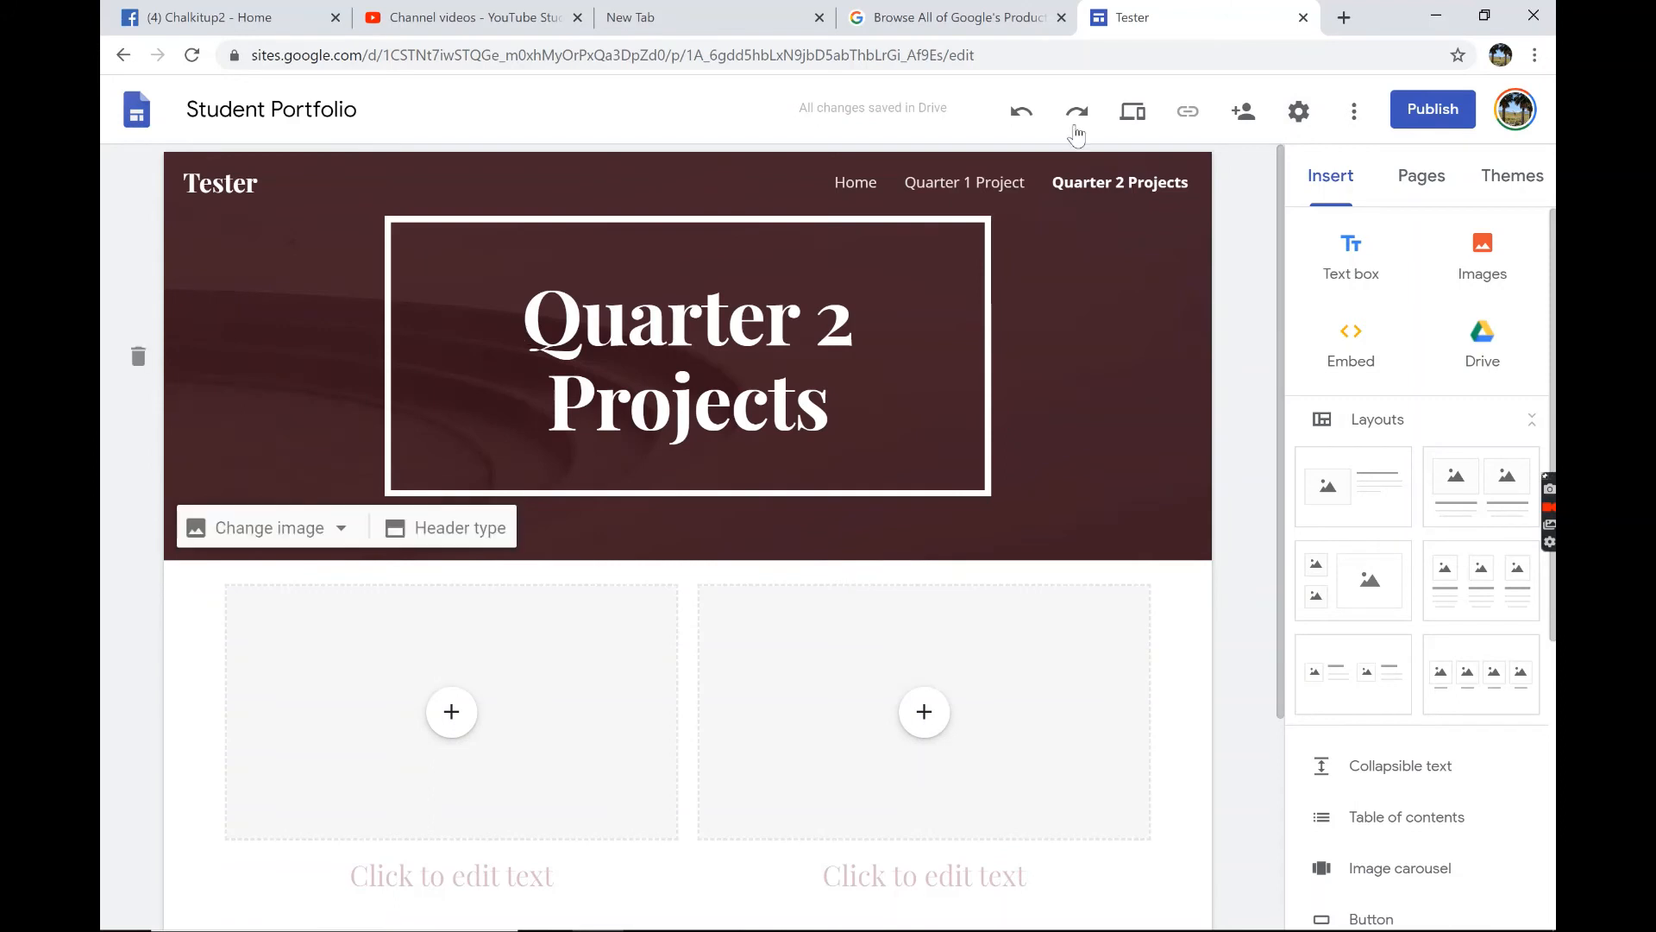
{"action": "left_click", "coordinate": [854, 183]}
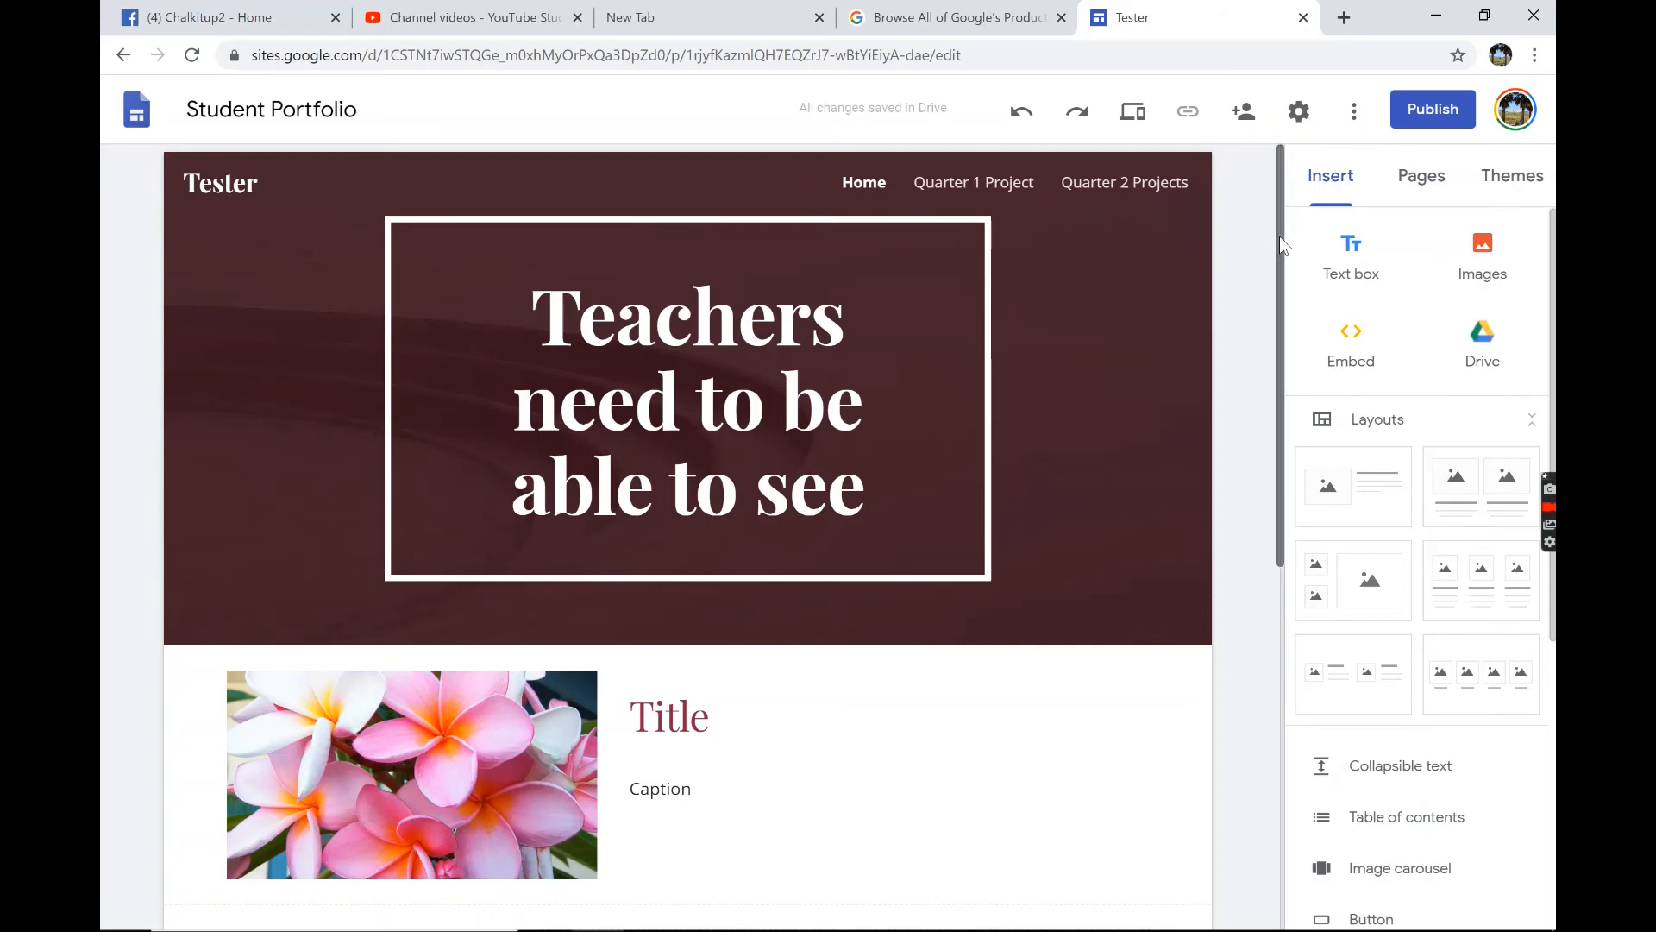
{"action": "scroll", "coordinate": [1280, 245], "scroll_direction": "down", "scroll_amount": 5}
{"action": "scroll", "coordinate": [1280, 246], "scroll_direction": "up", "scroll_amount": 5}
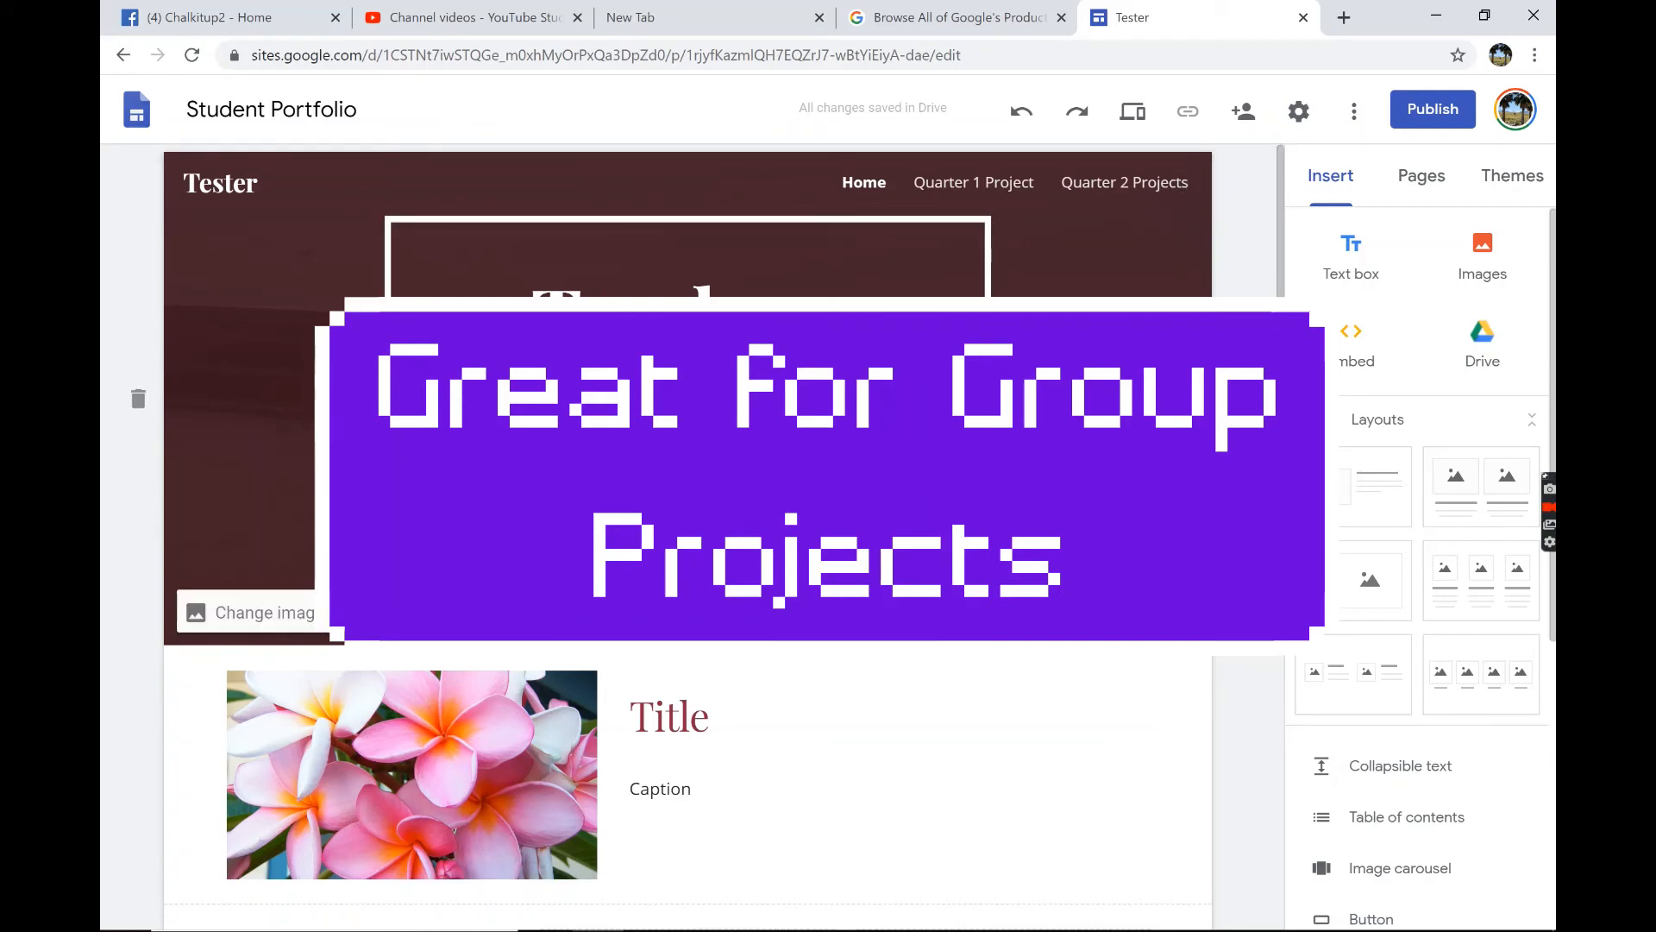
{"action": "scroll", "coordinate": [1262, 478], "scroll_direction": "down", "scroll_amount": 6}
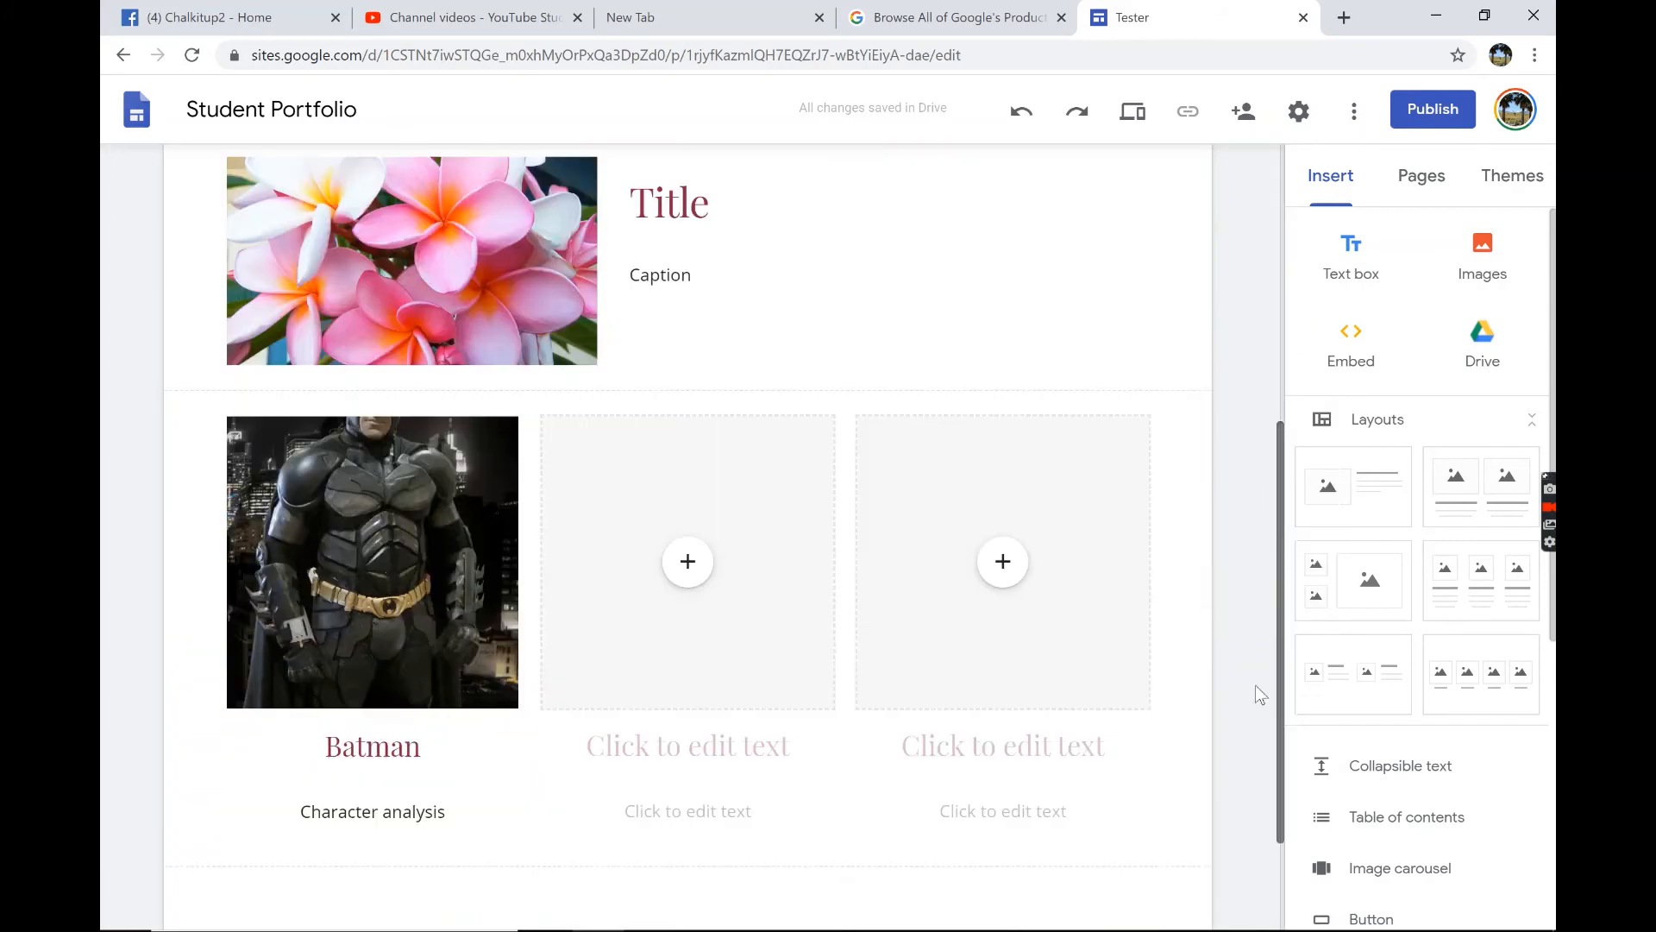
{"action": "scroll", "coordinate": [1255, 702], "scroll_direction": "up", "scroll_amount": 8}
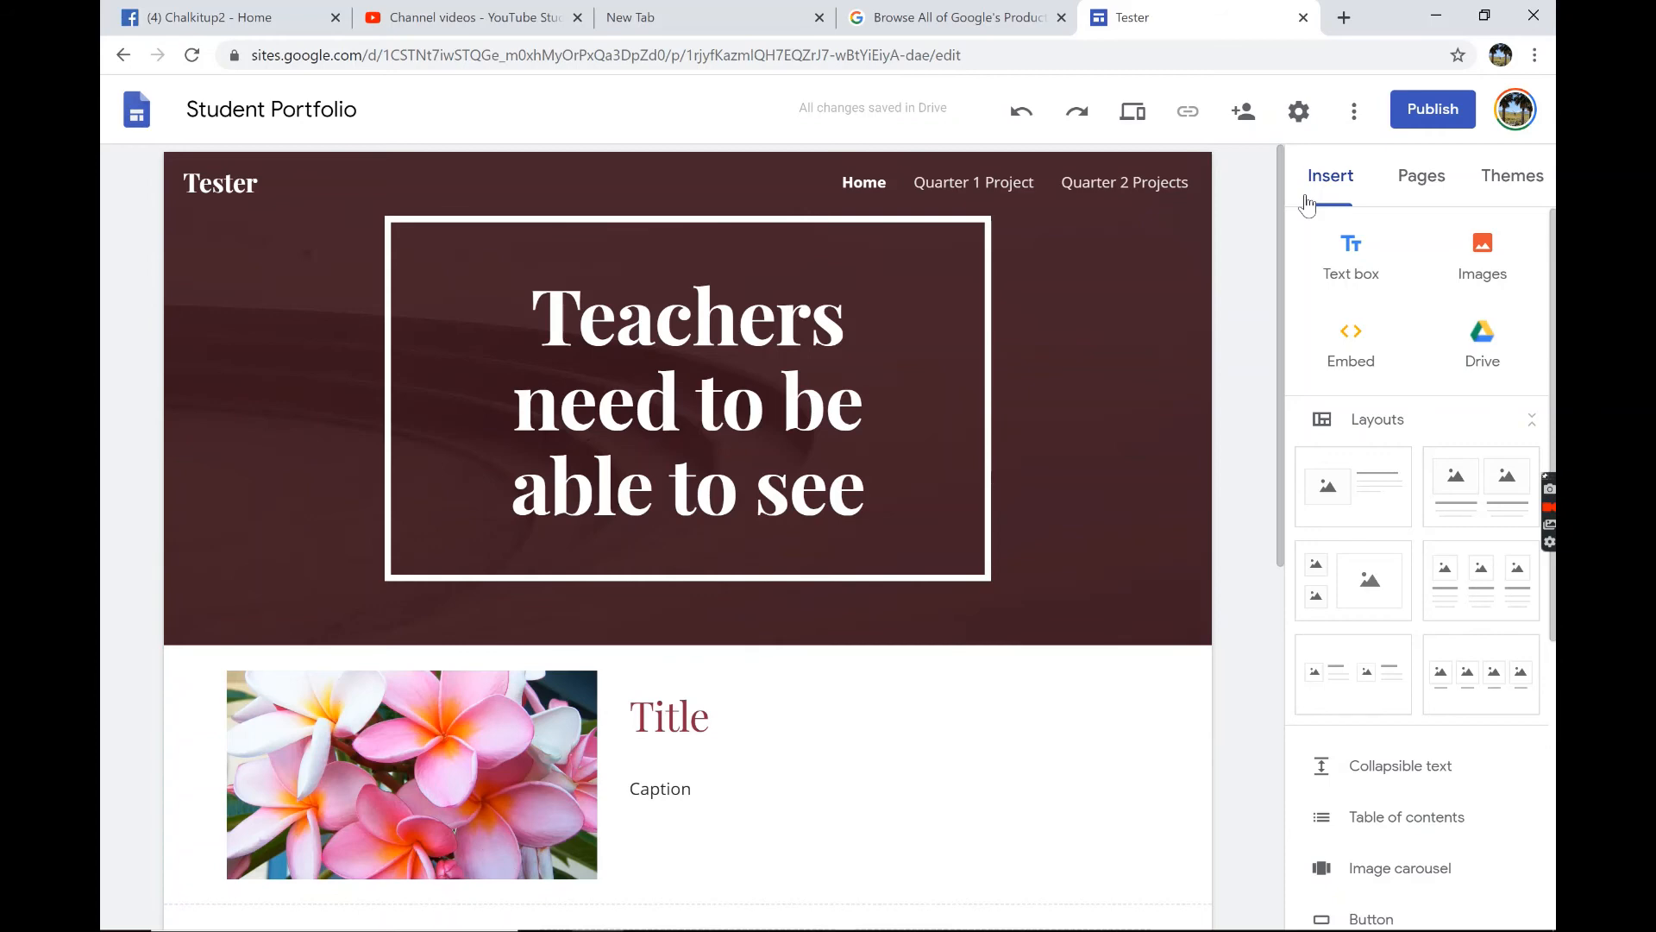
{"action": "left_click_drag", "start_coordinate": [1278, 197], "coordinate": [1240, 581]}
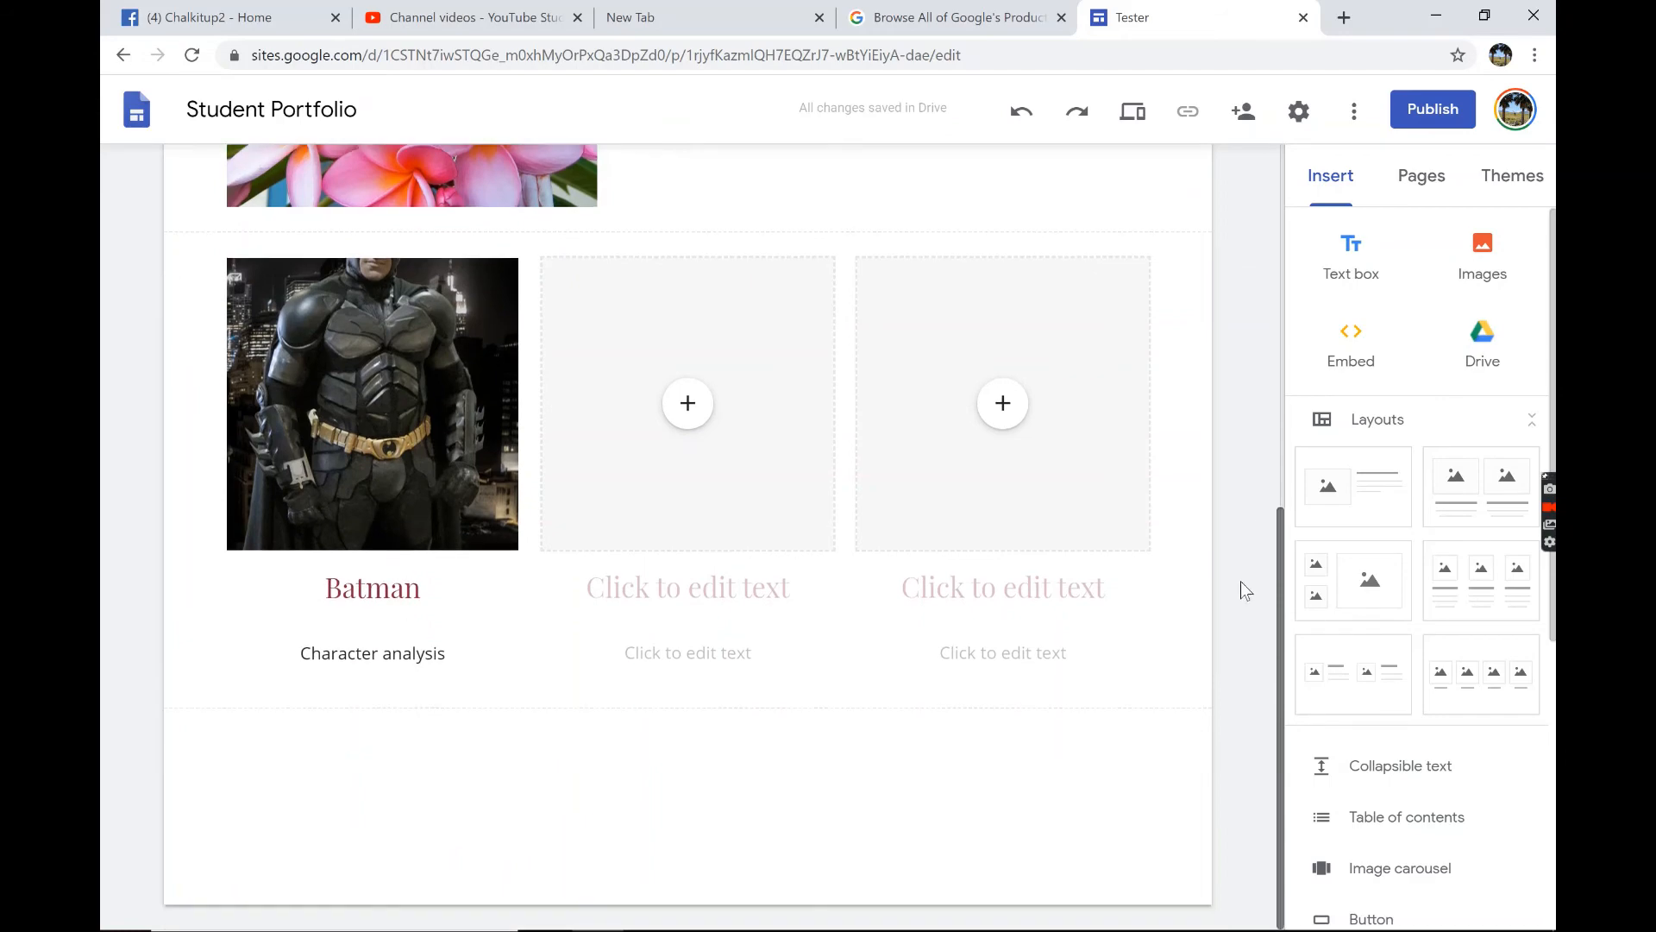
{"action": "scroll", "coordinate": [1255, 509], "scroll_direction": "up", "scroll_amount": 10}
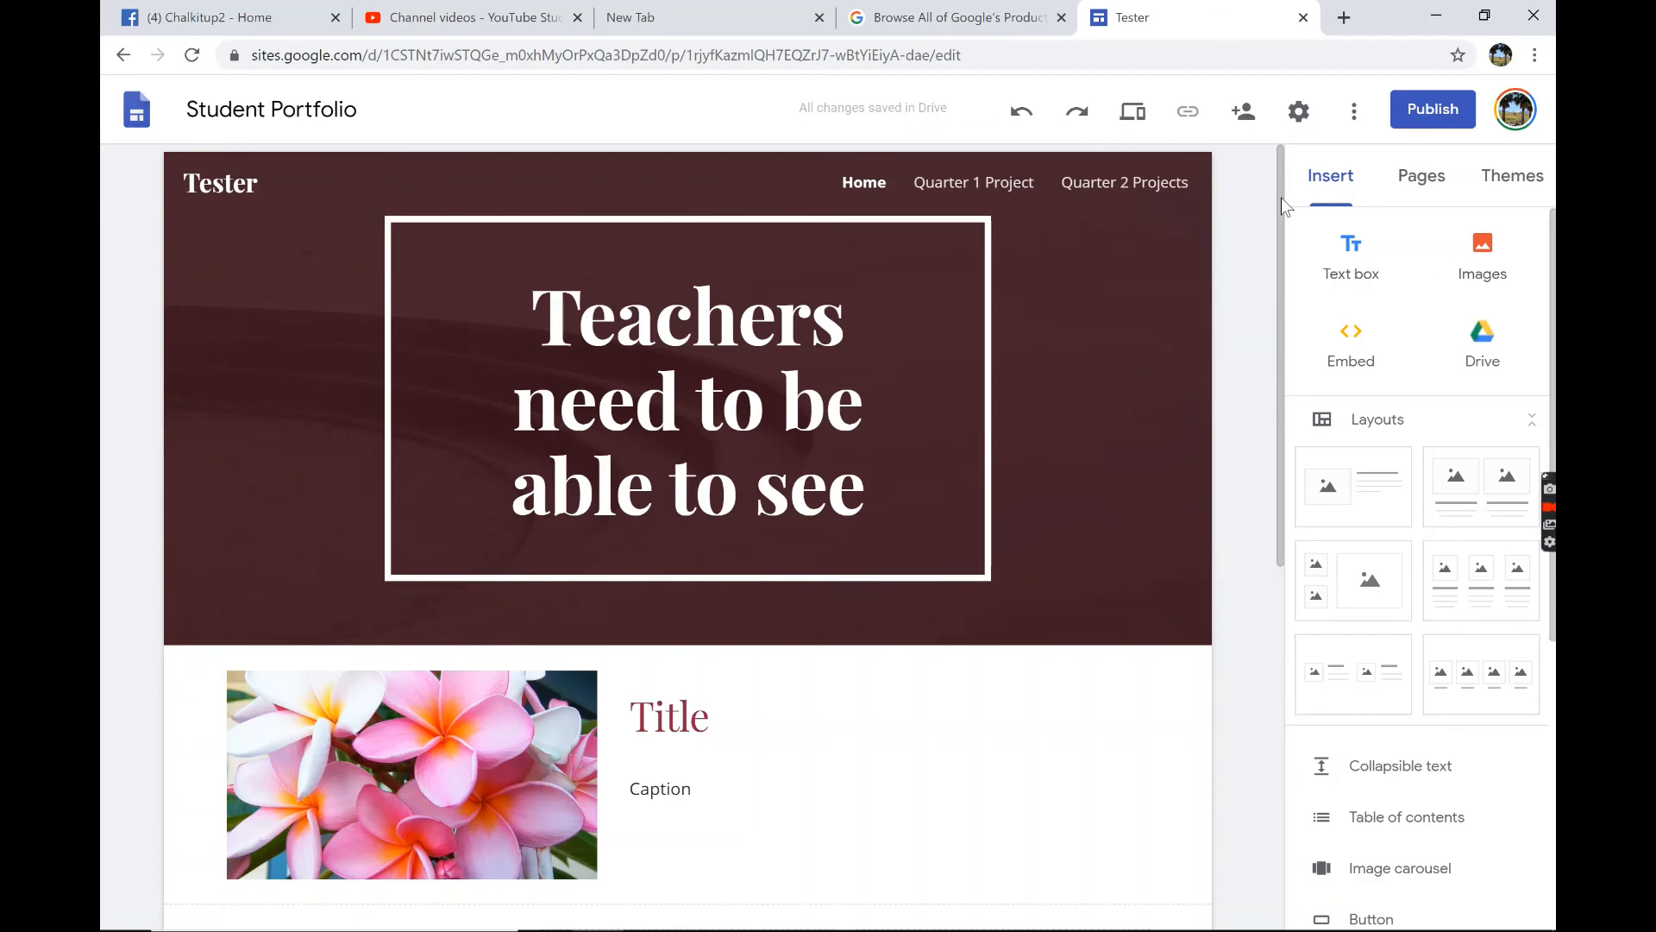
{"action": "left_click_drag", "start_coordinate": [1281, 190], "coordinate": [1244, 655]}
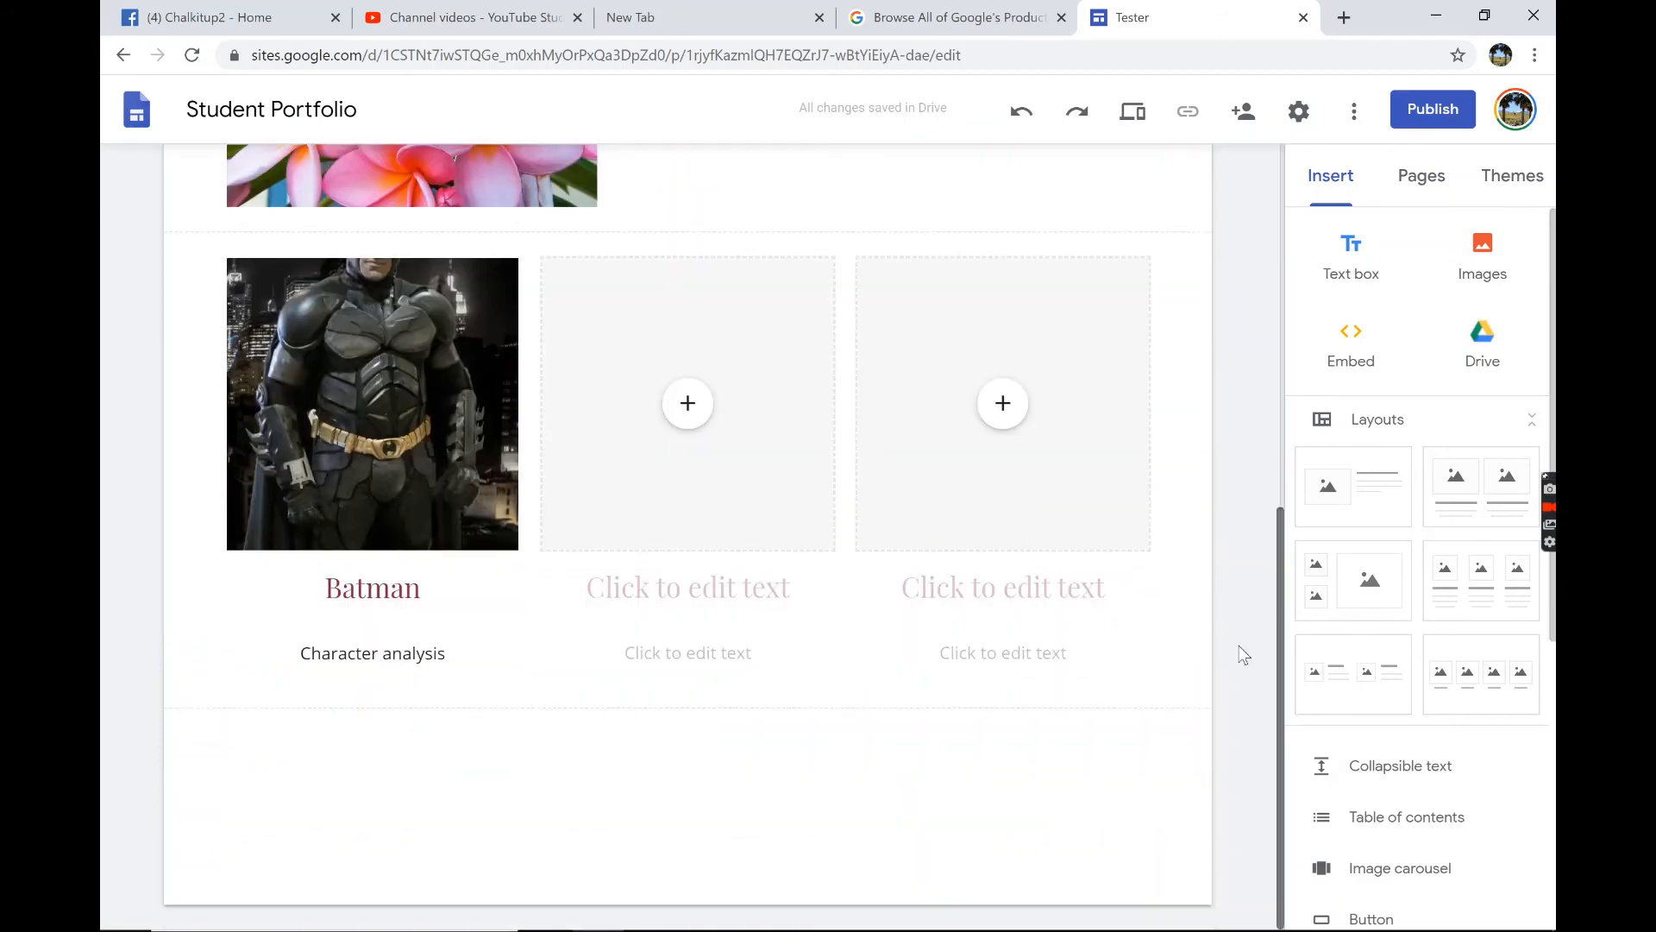
{"action": "left_click_drag", "start_coordinate": [1276, 339], "coordinate": [1278, 69]}
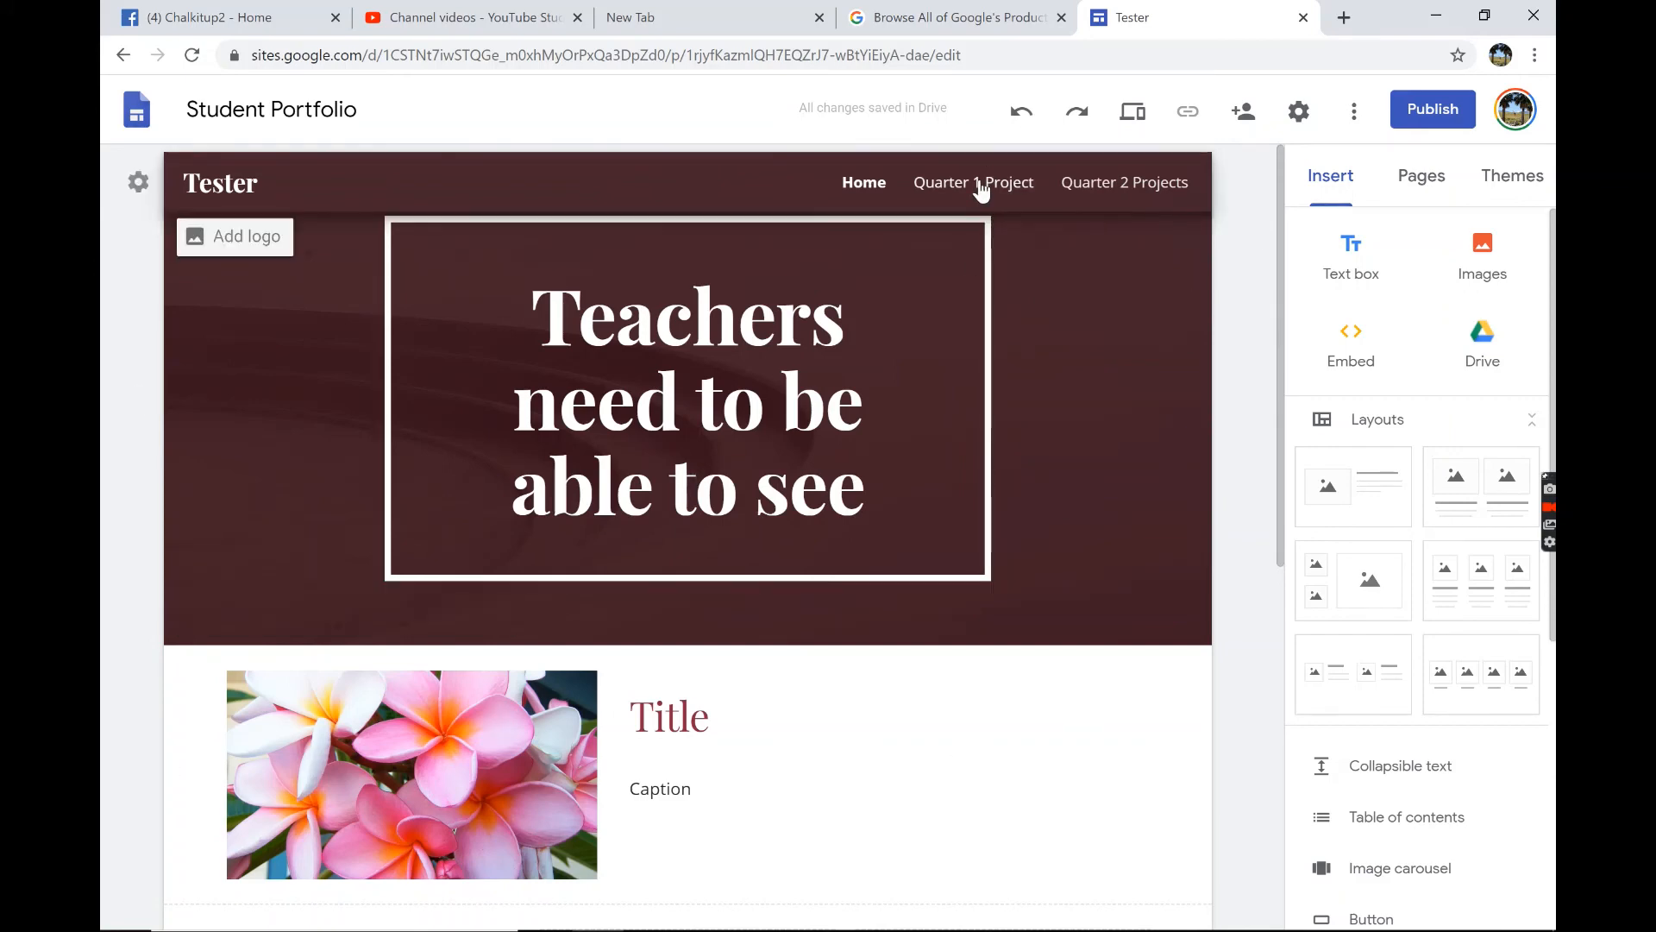
Replace the header title on the Quarter 1 Project page with "Literary Devices".
{"action": "left_click", "coordinate": [1406, 188]}
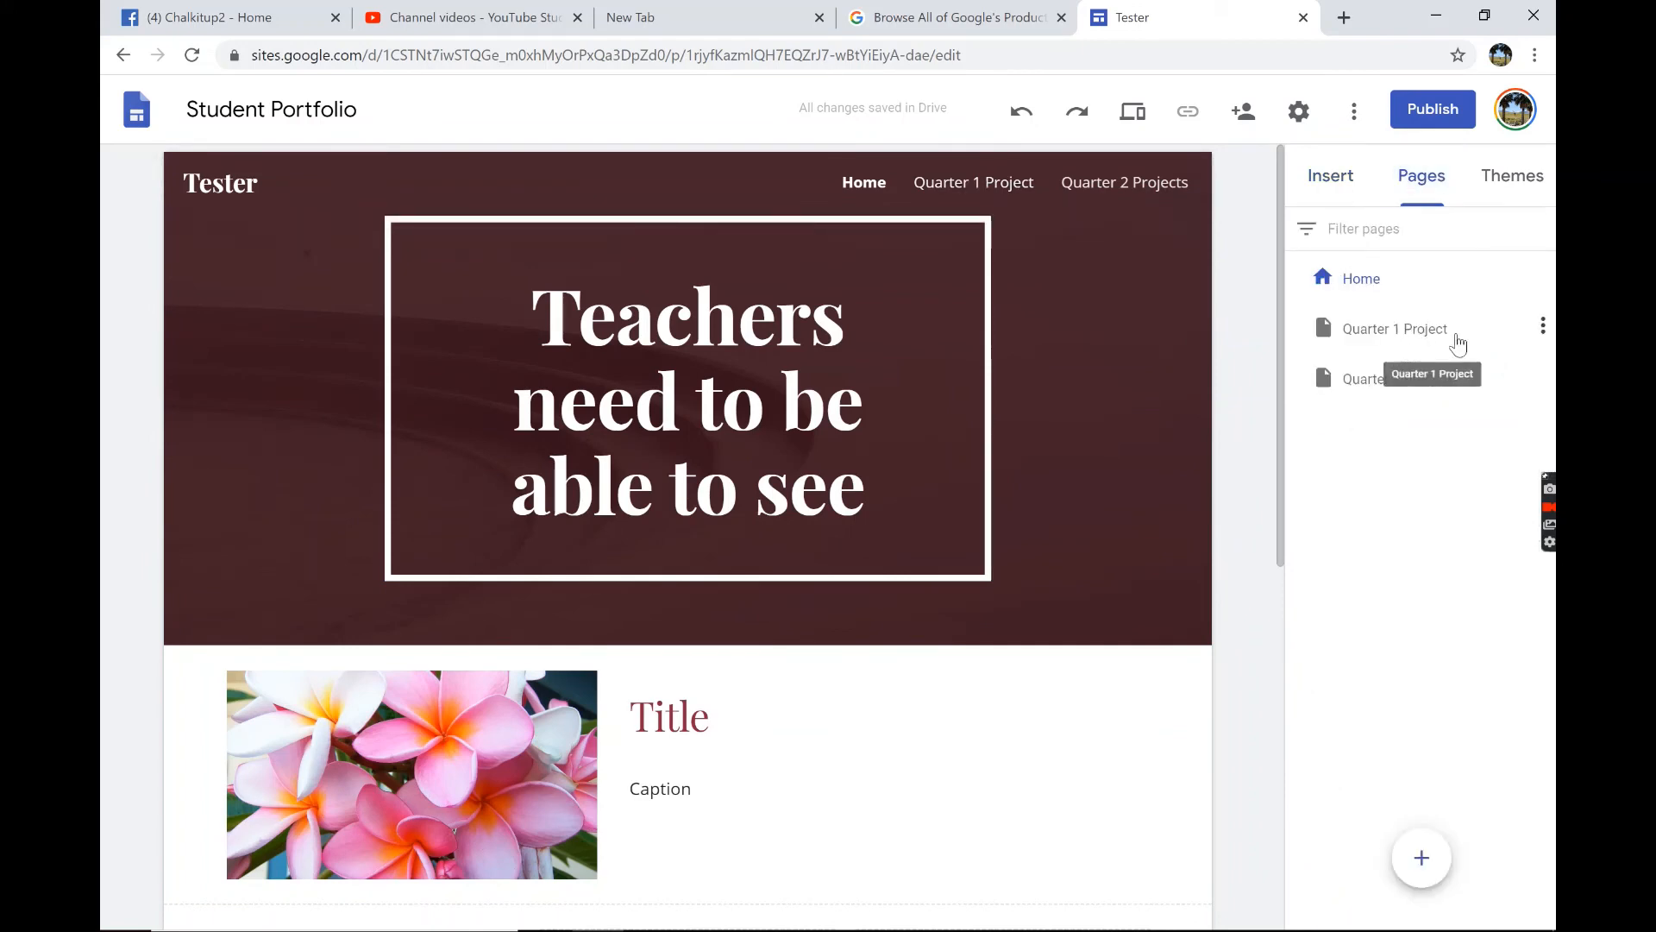
{"action": "left_click", "coordinate": [1022, 182]}
{"action": "left_click_drag", "start_coordinate": [842, 414], "coordinate": [513, 294]}
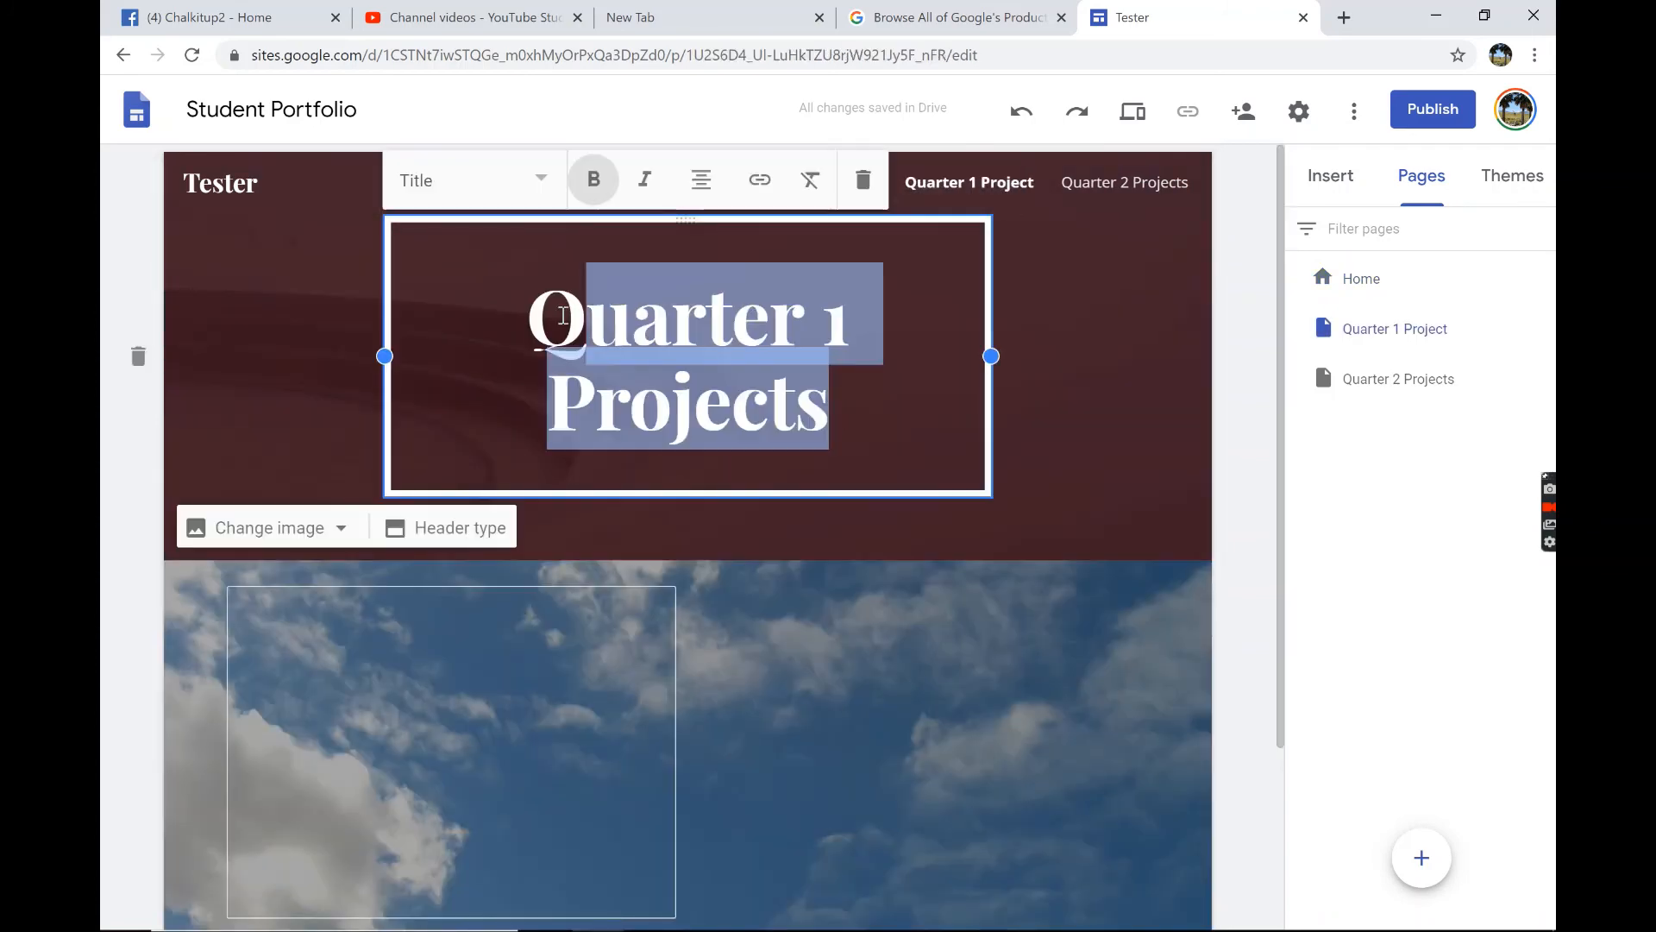
{"action": "type", "text": "Liter"}
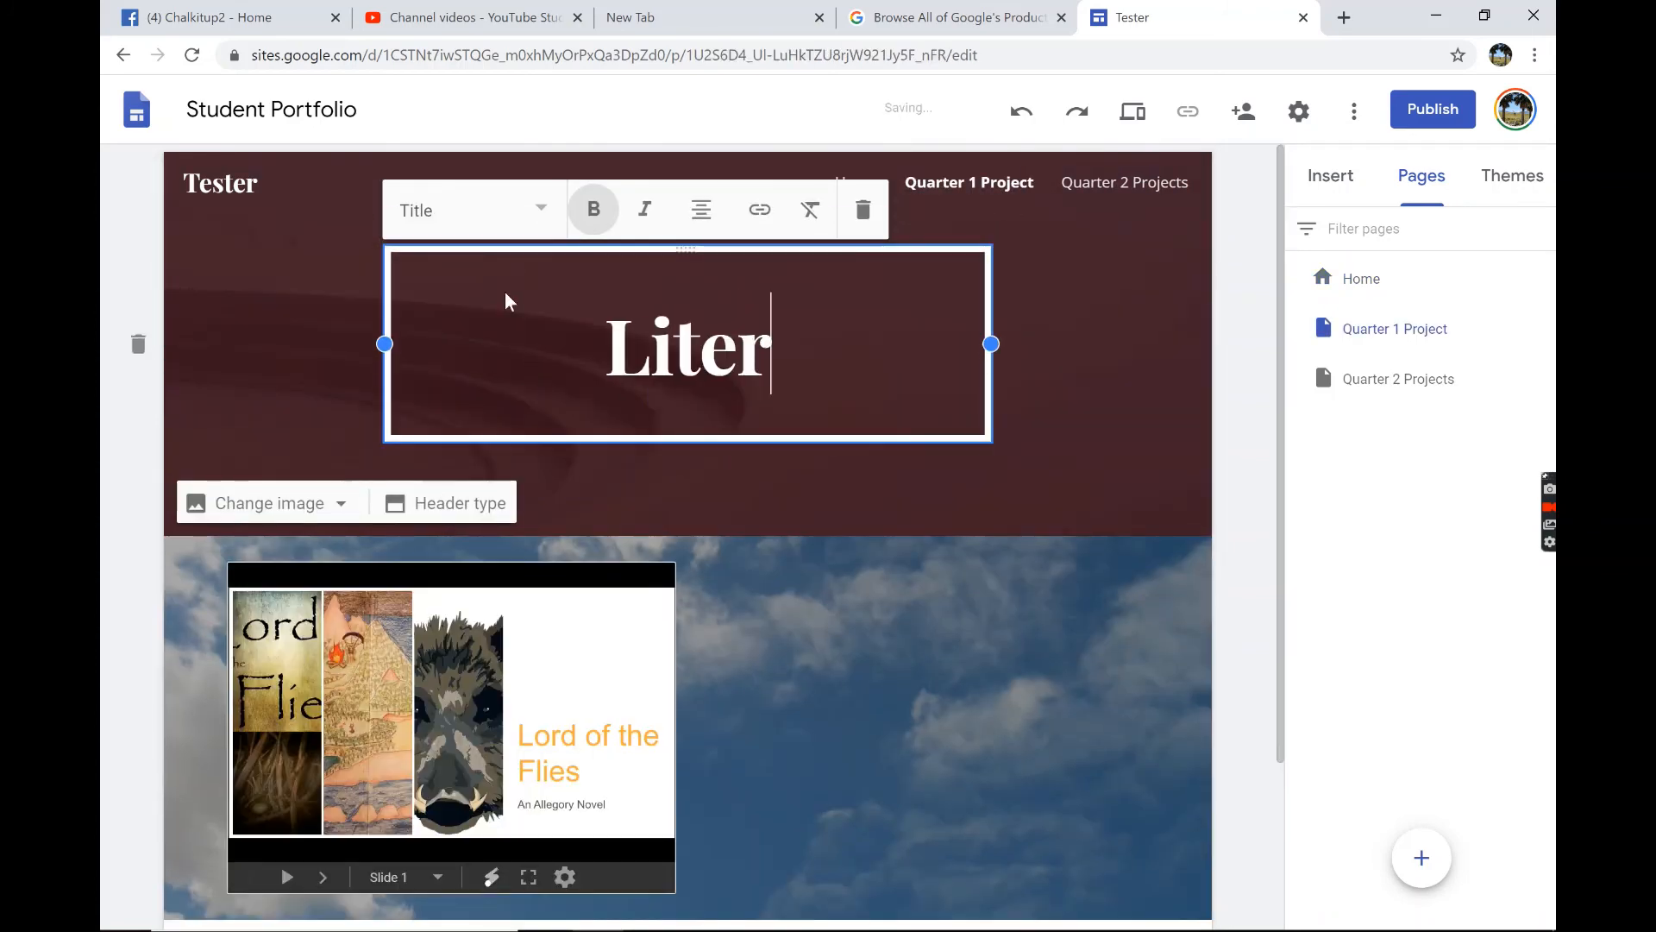
{"action": "type", "text": "ary Devices"}
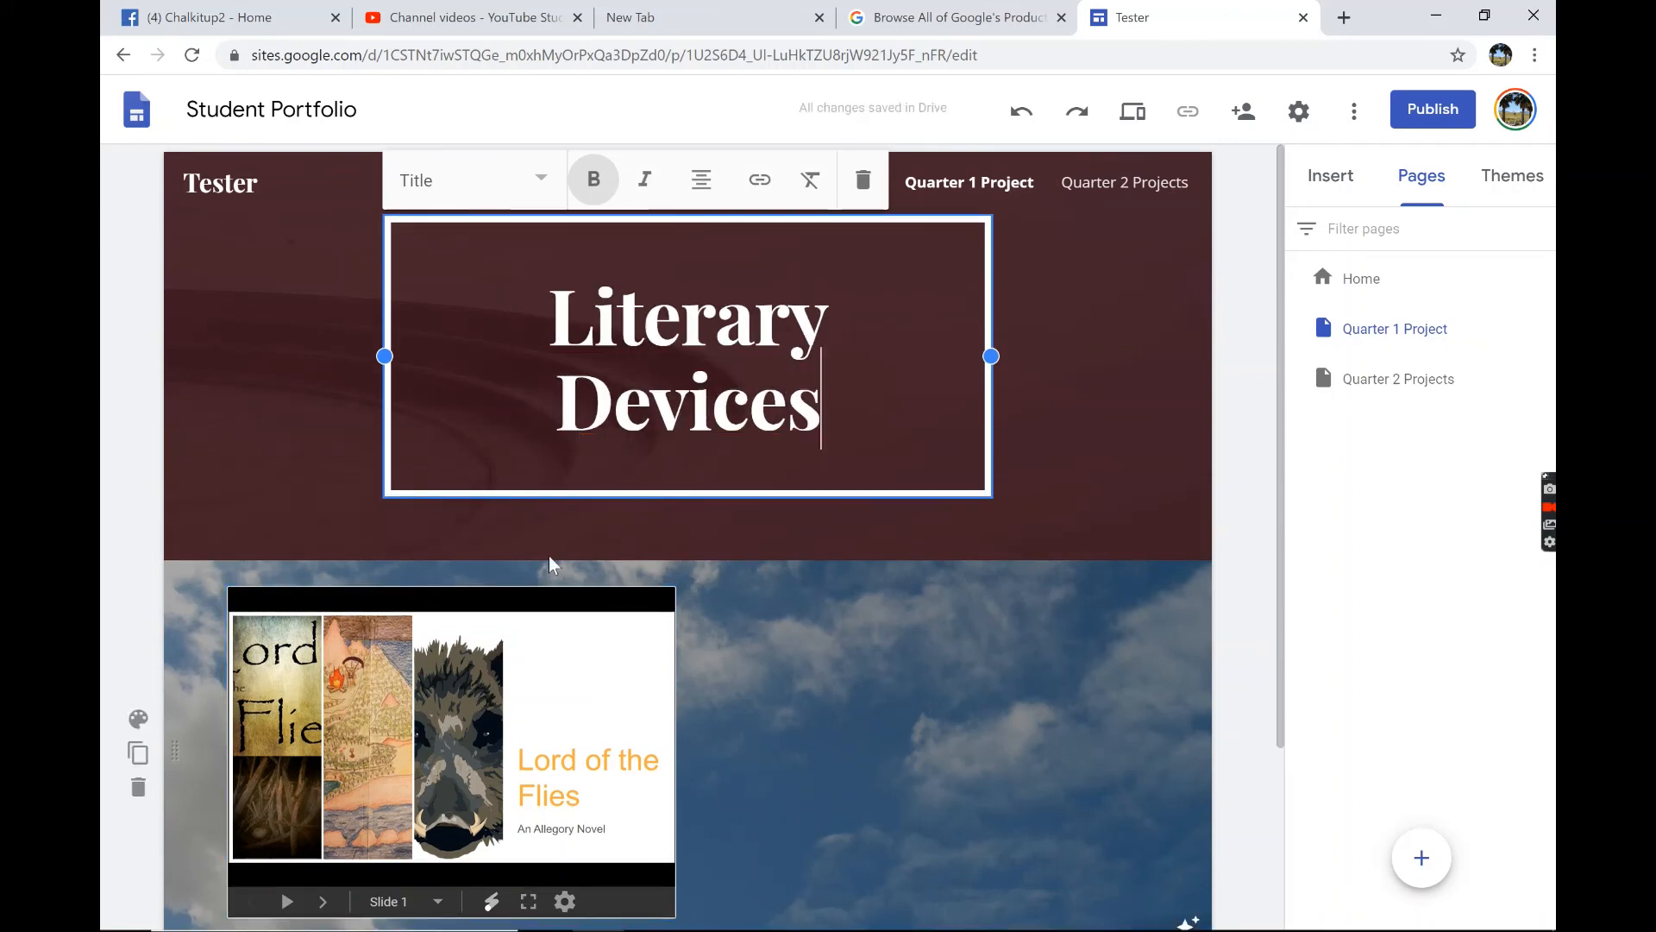
Replace the header title on the Quarter 2 Projects page with "The Great Gatsby".
{"action": "left_click", "coordinate": [1130, 184]}
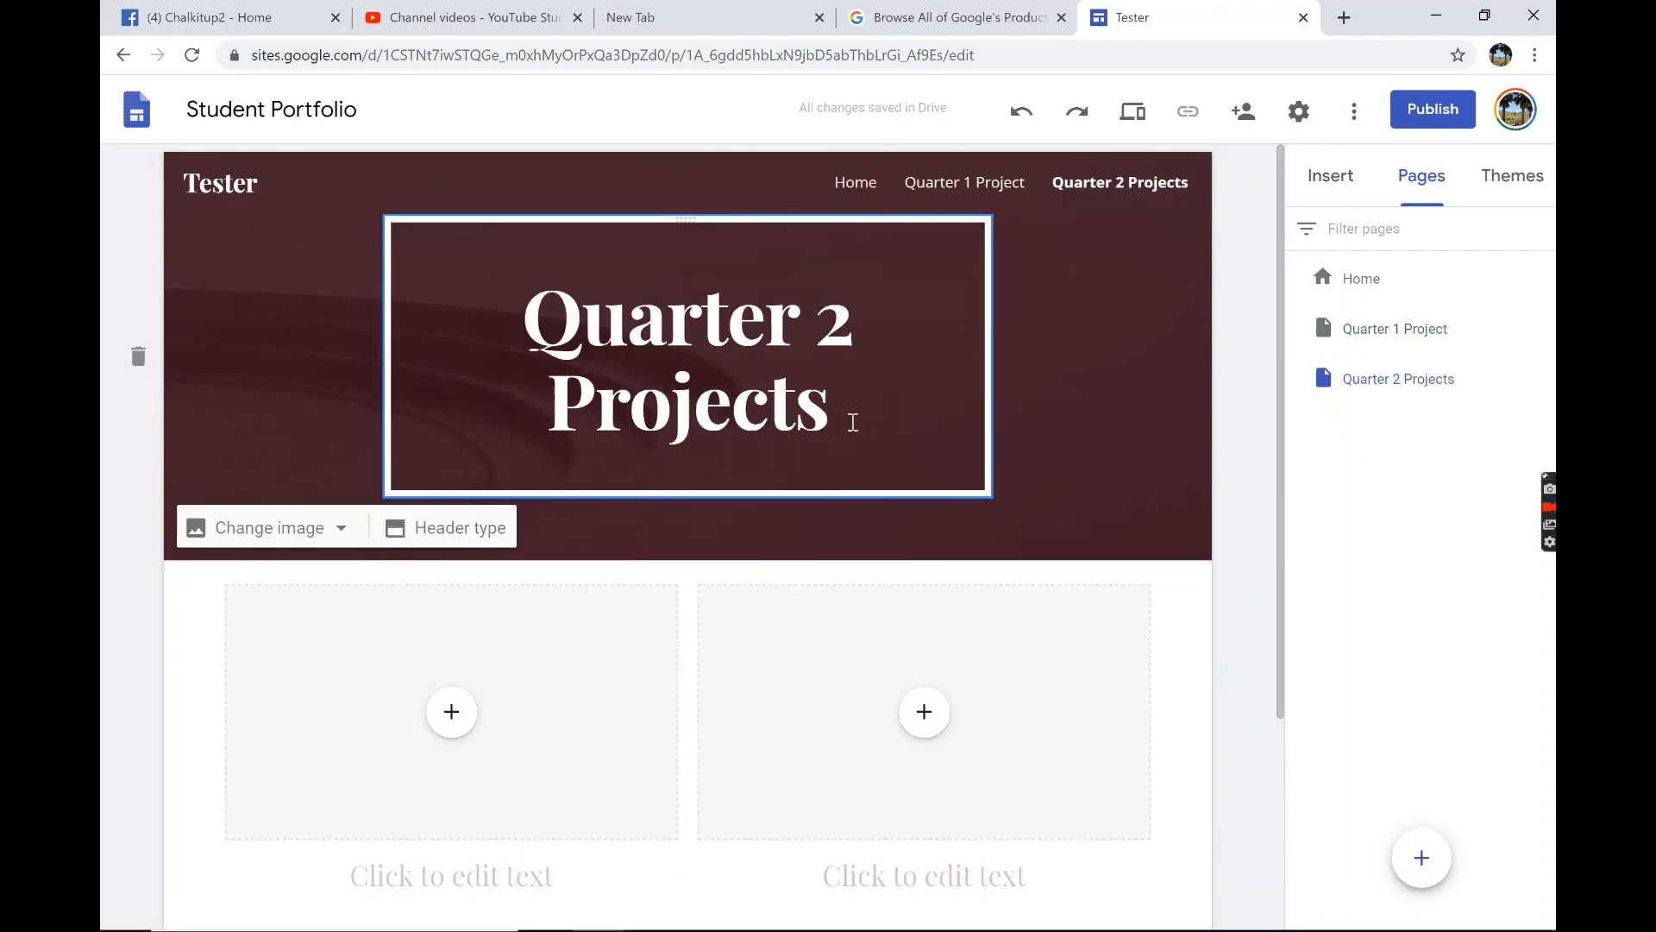
{"action": "left_click_drag", "start_coordinate": [853, 421], "coordinate": [518, 322]}
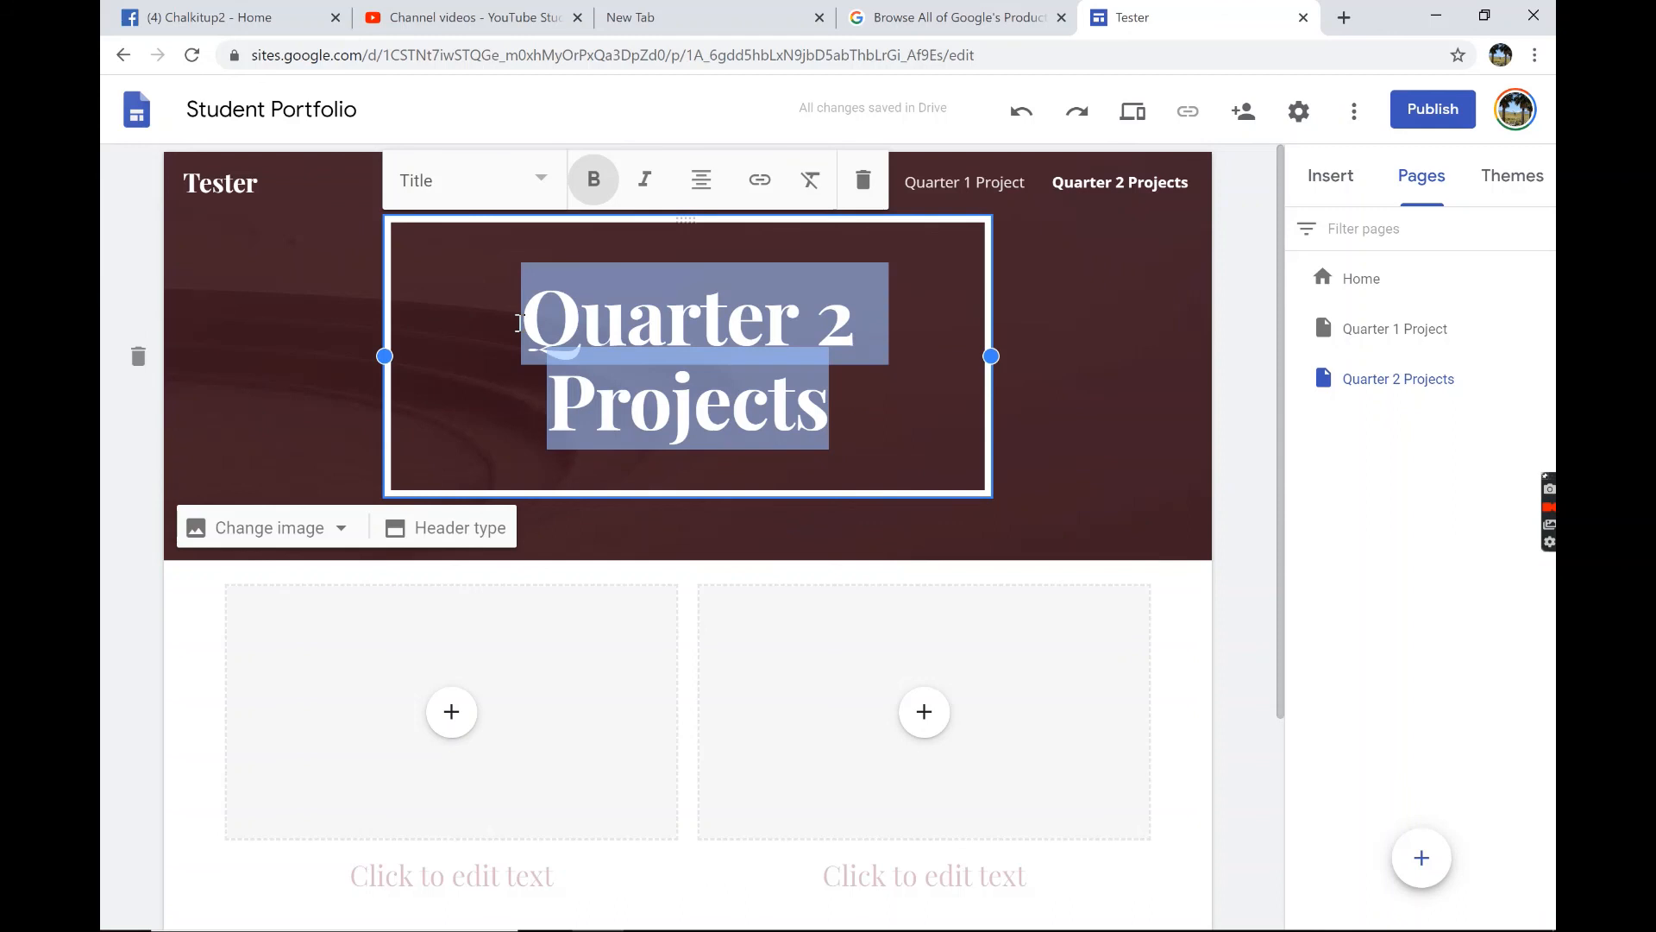
{"action": "type", "text": "The Gr"}
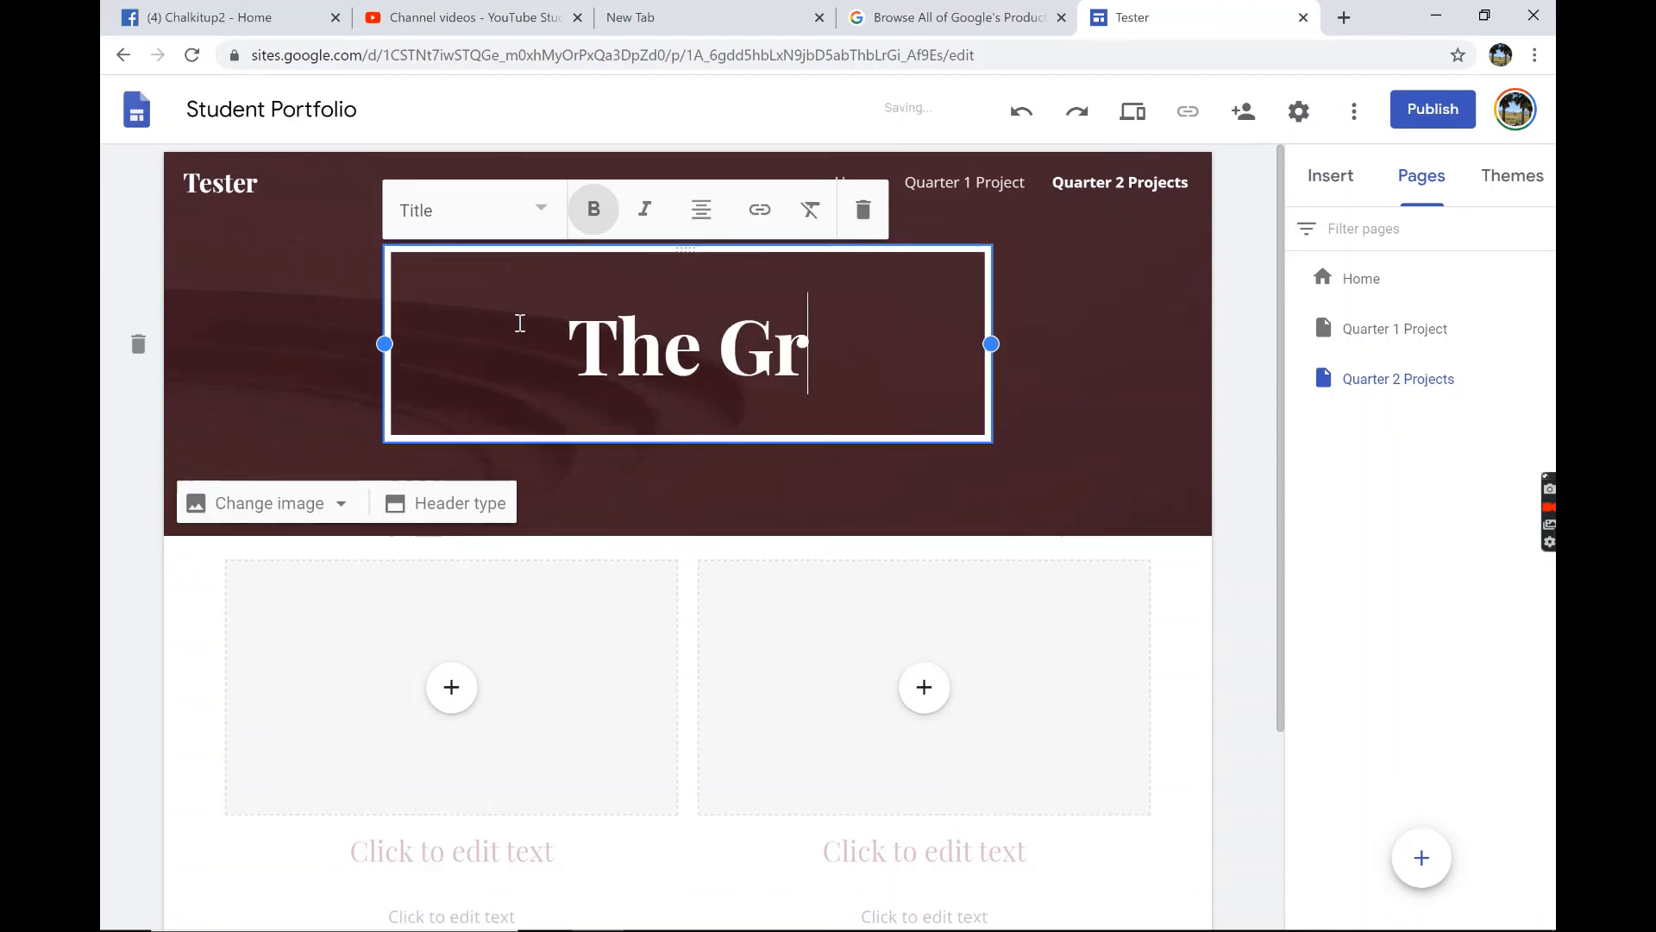
{"action": "type", "text": "eat Ga"}
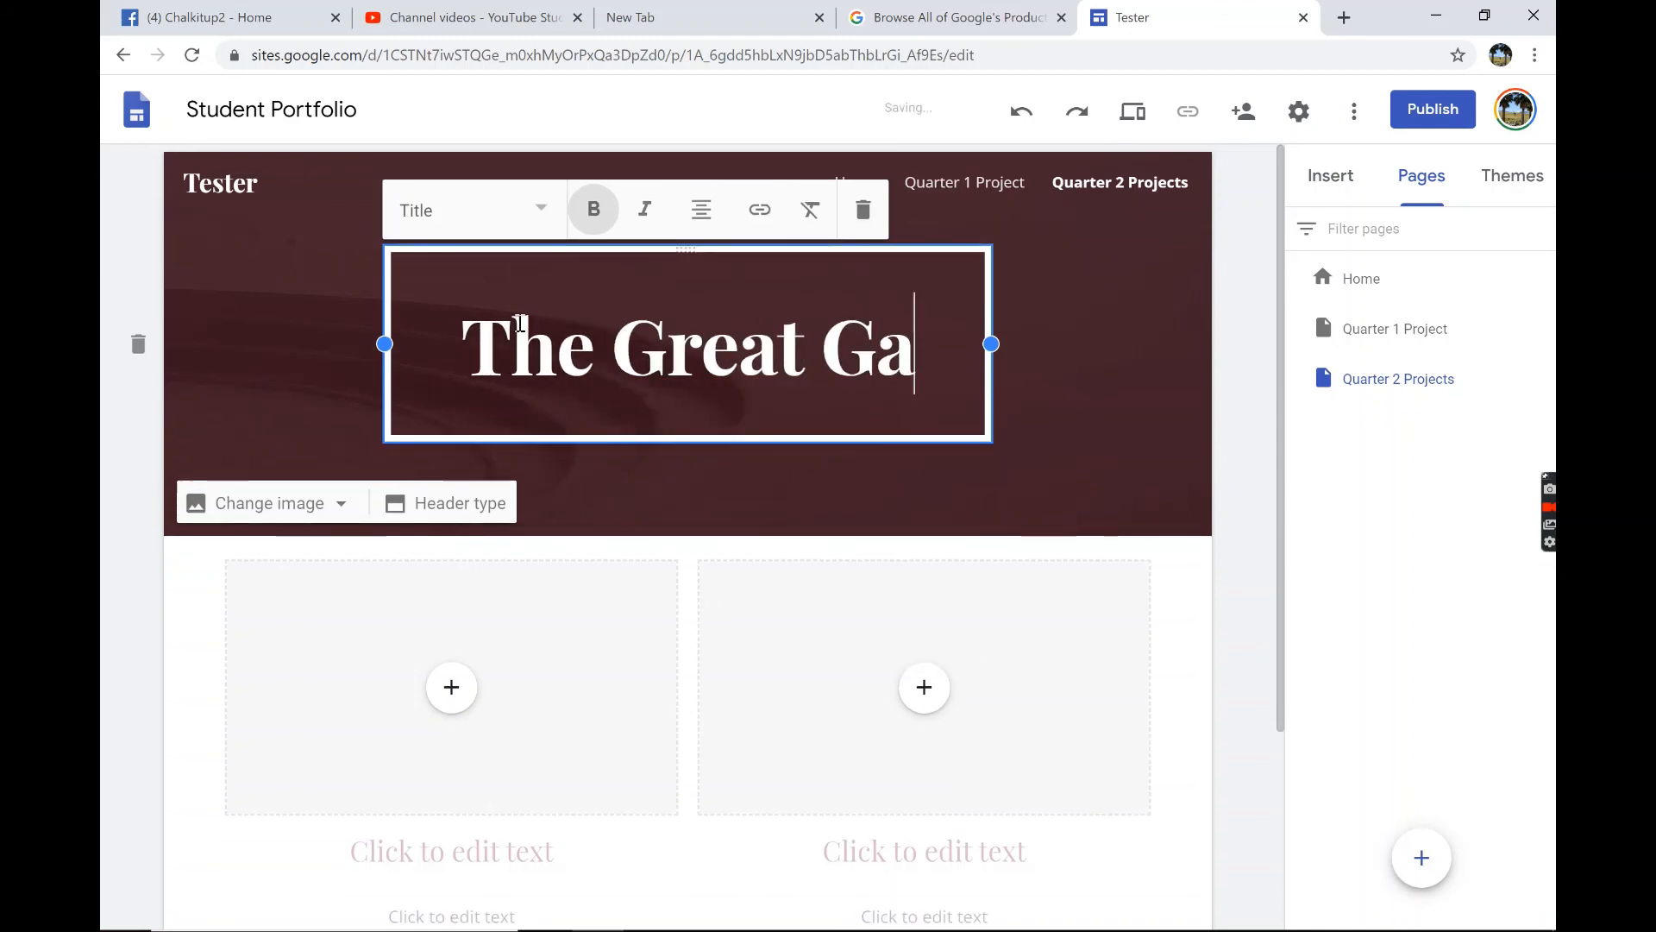
{"action": "type", "text": "tsby"}
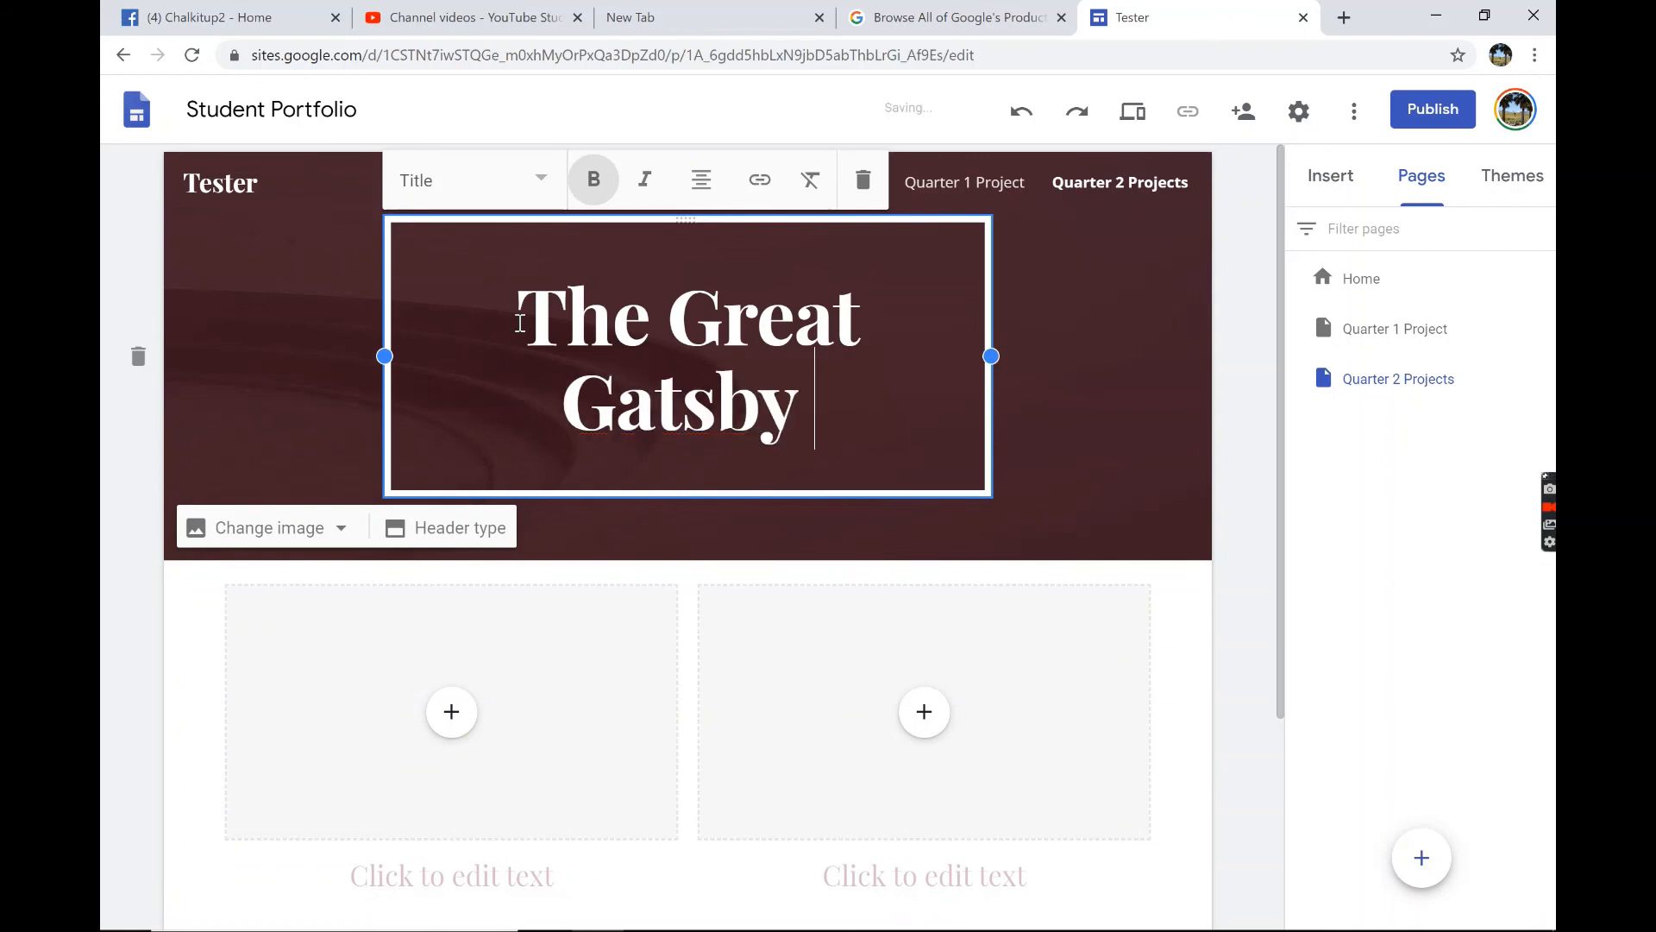
{"action": "key", "text": "BackSpace"}
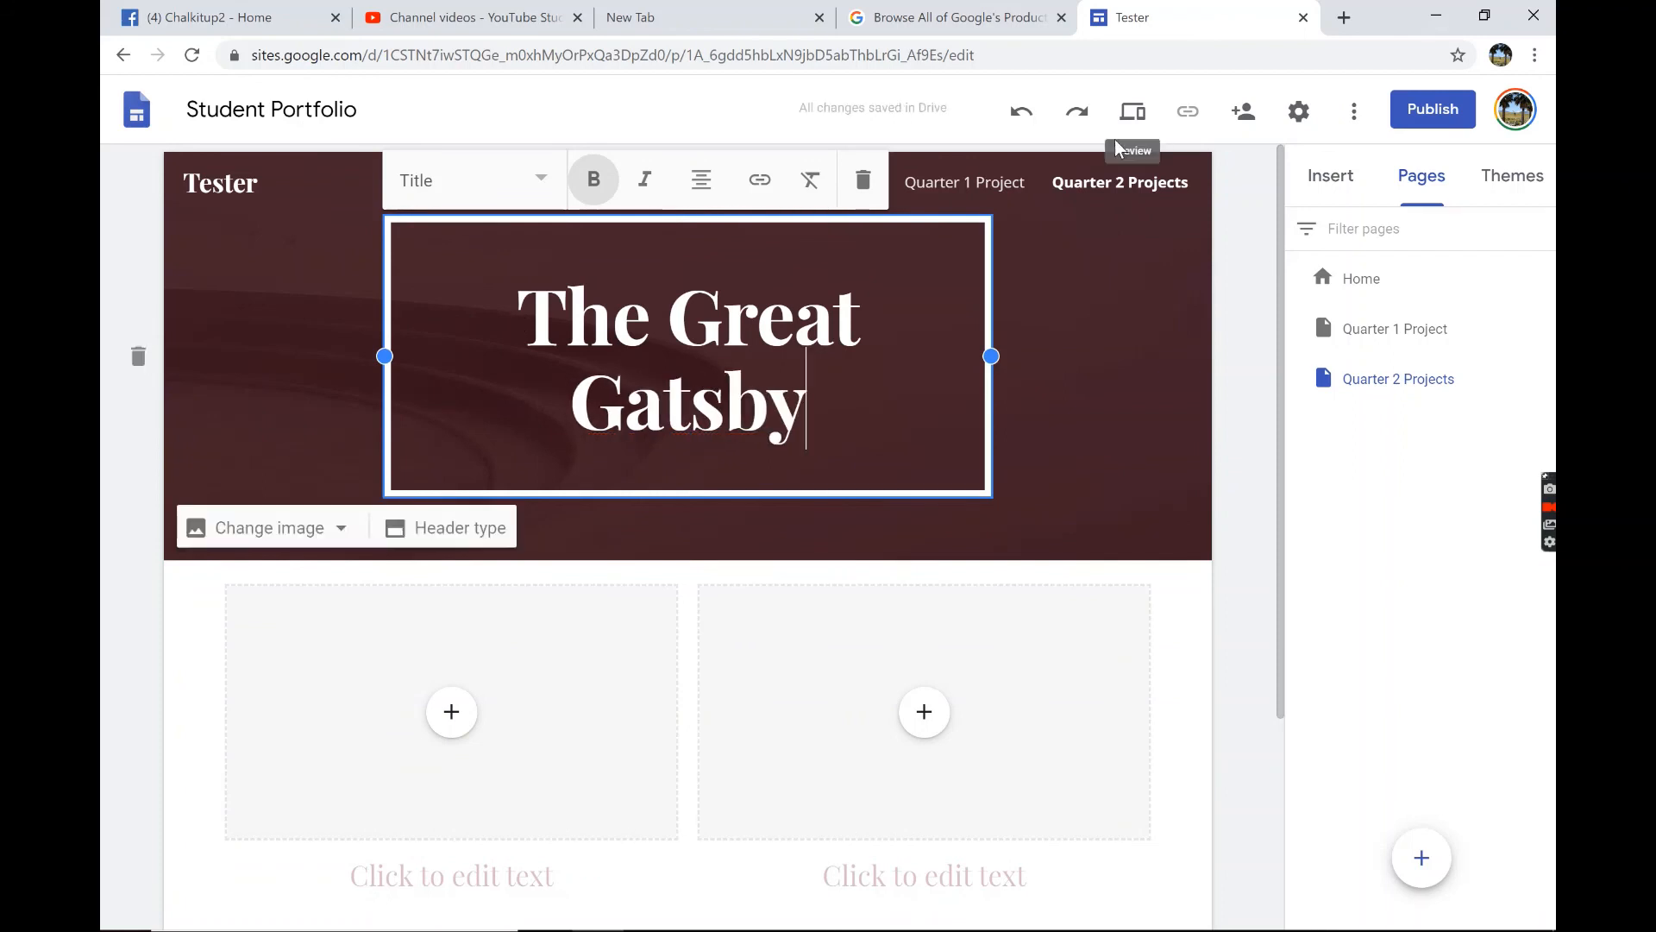
{"action": "left_click", "coordinate": [1250, 257]}
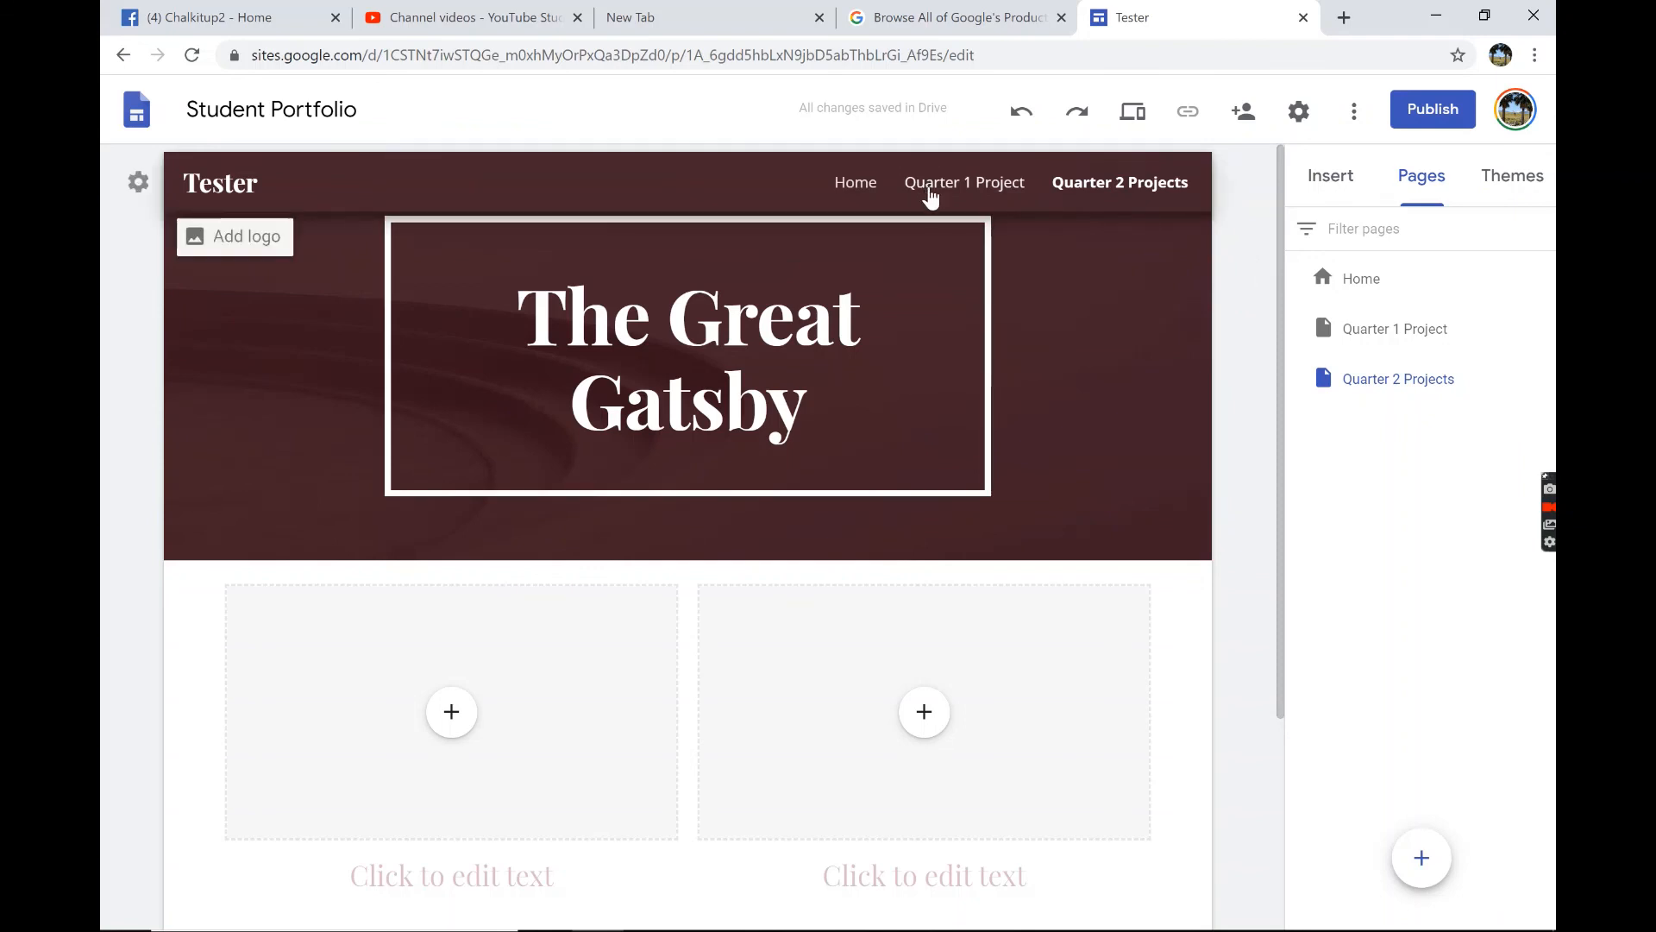
Revisit the Quarter 1 Project and Quarter 2 Projects pages, and review the Home page's content.
{"action": "left_click", "coordinate": [930, 192]}
{"action": "left_click", "coordinate": [1121, 185]}
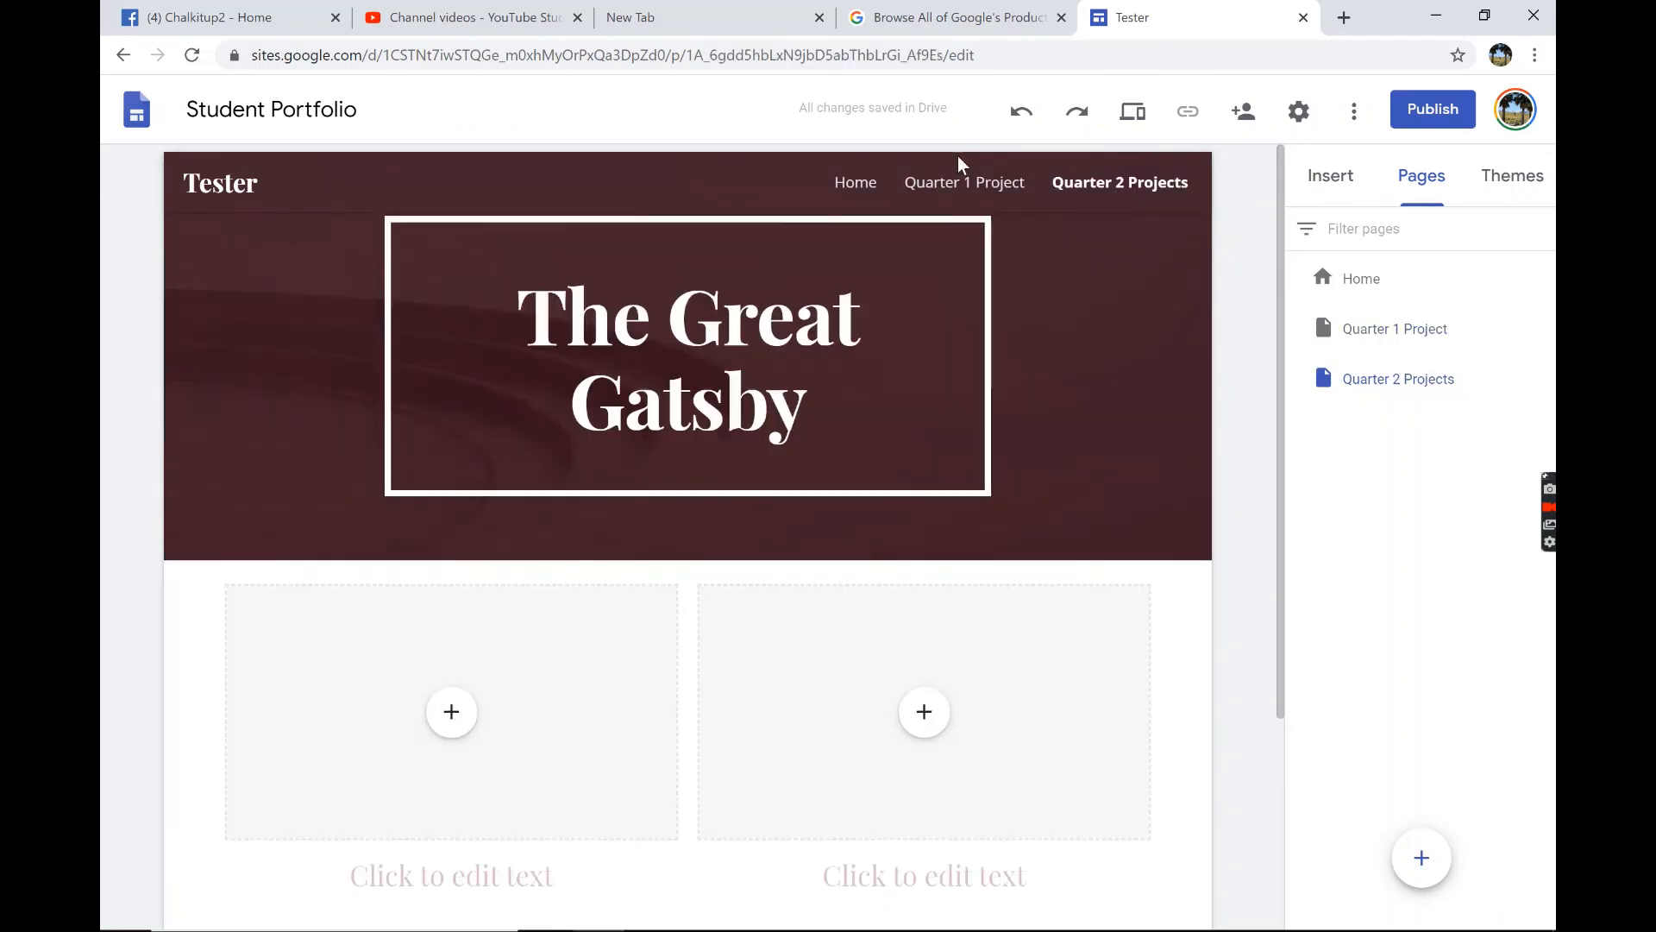
{"action": "left_click", "coordinate": [854, 187]}
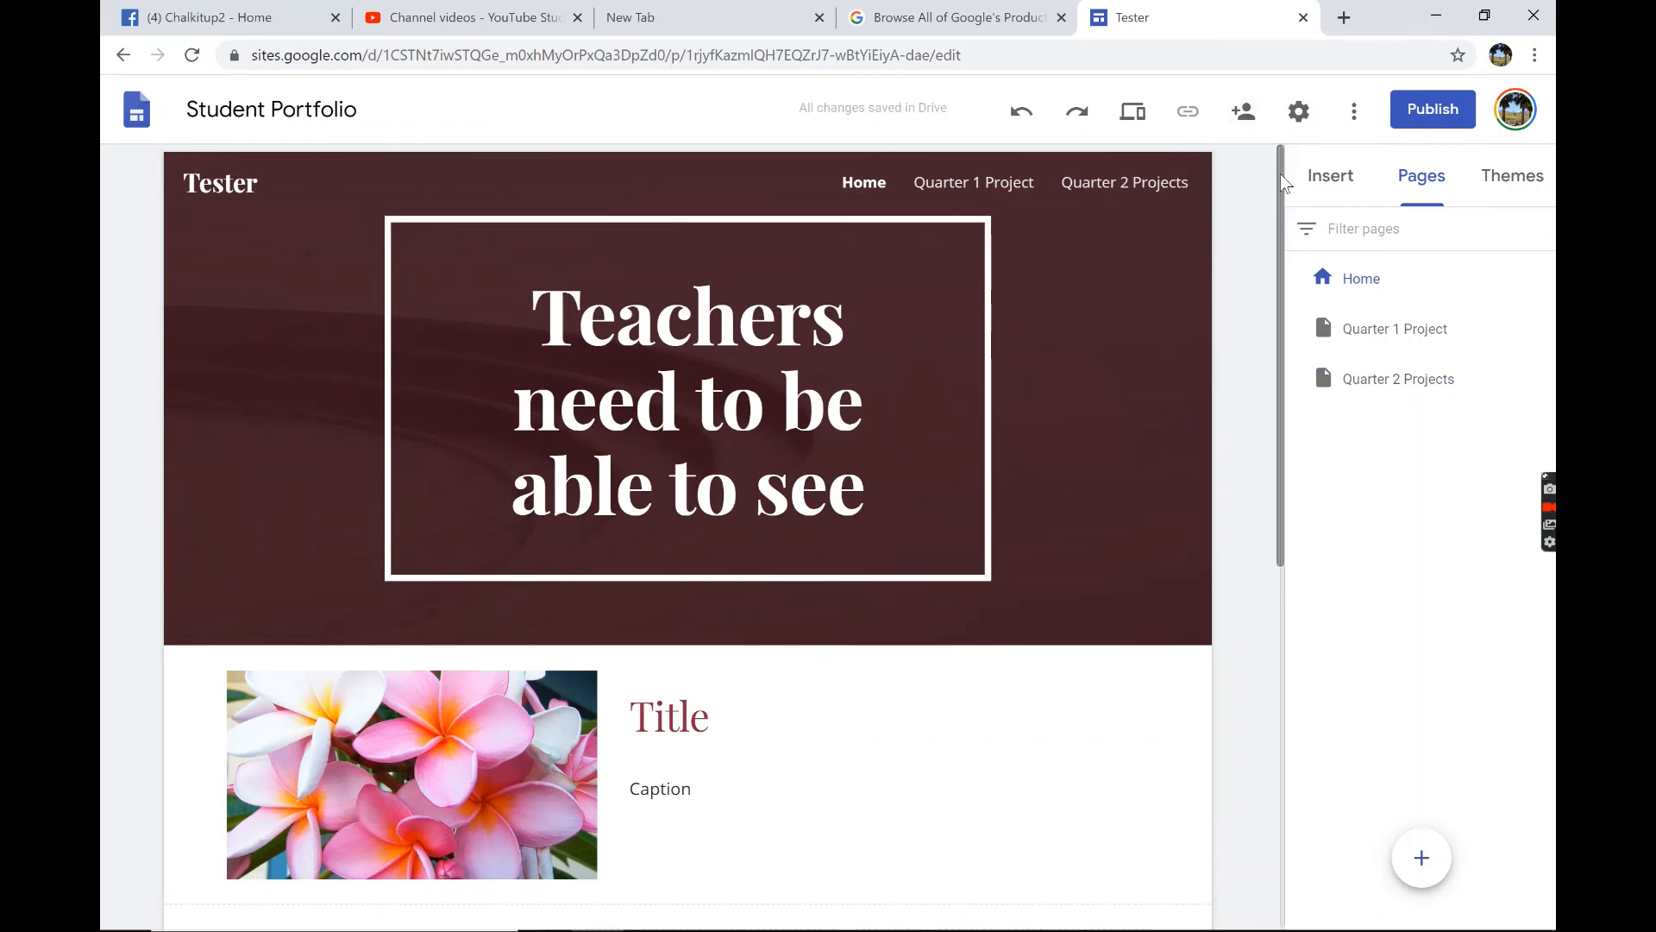
{"action": "scroll", "coordinate": [1257, 555], "scroll_direction": "down", "scroll_amount": 8}
{"action": "scroll", "coordinate": [1256, 555], "scroll_direction": "up", "scroll_amount": 5}
{"action": "left_click_drag", "start_coordinate": [1325, 184], "coordinate": [1330, 2]}
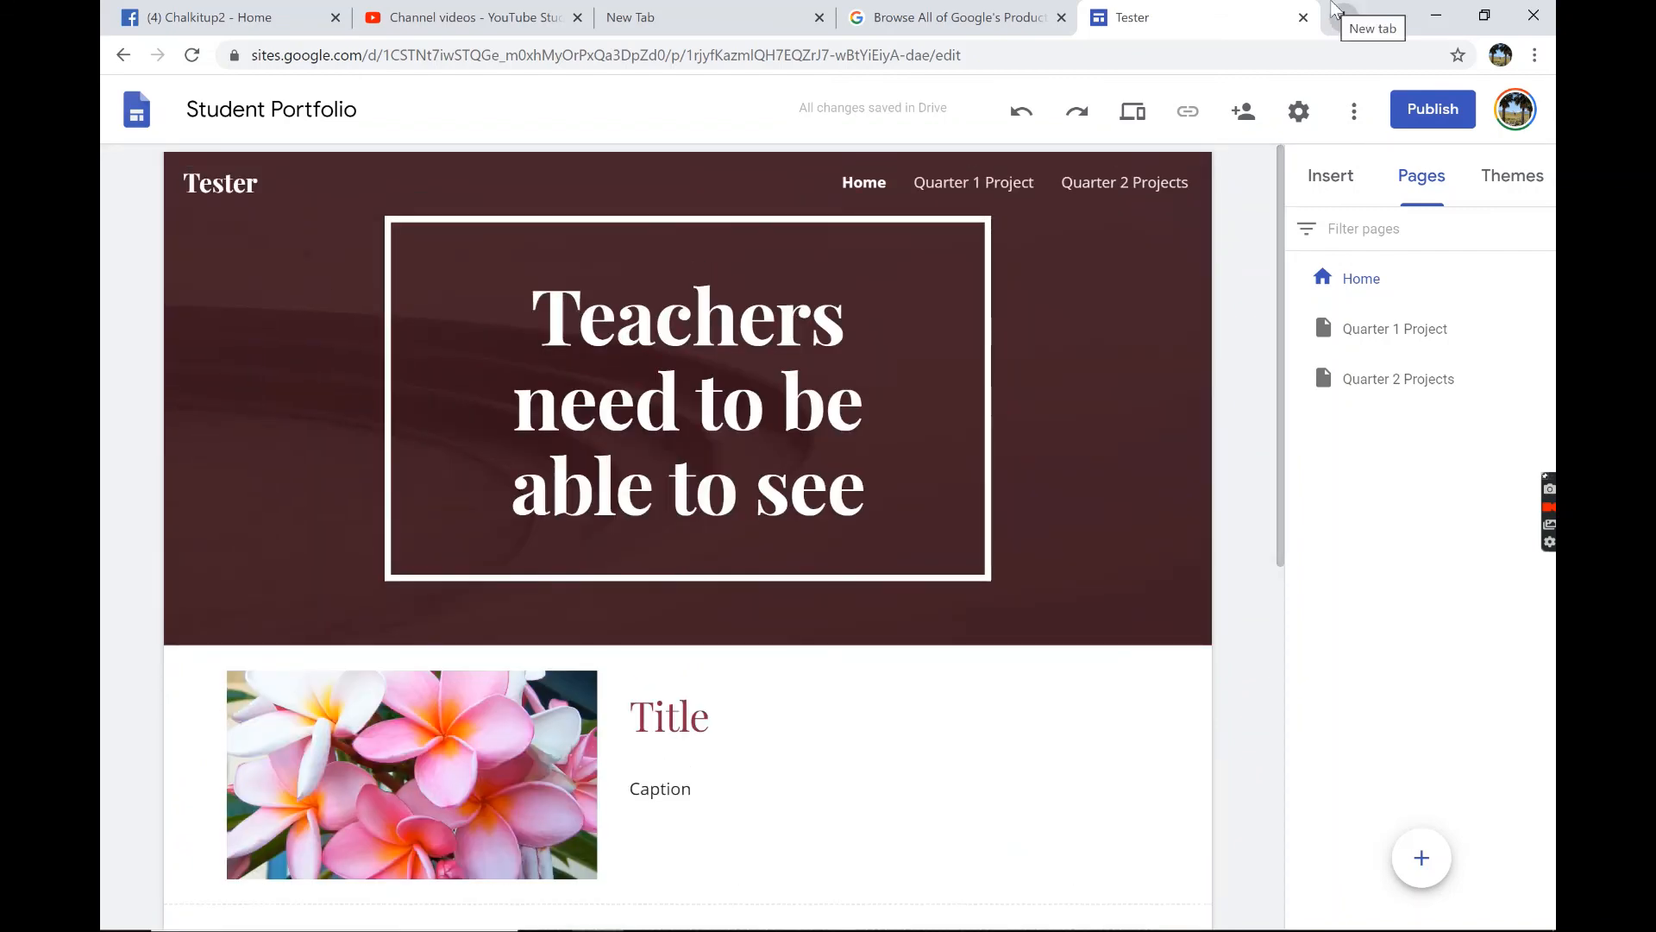